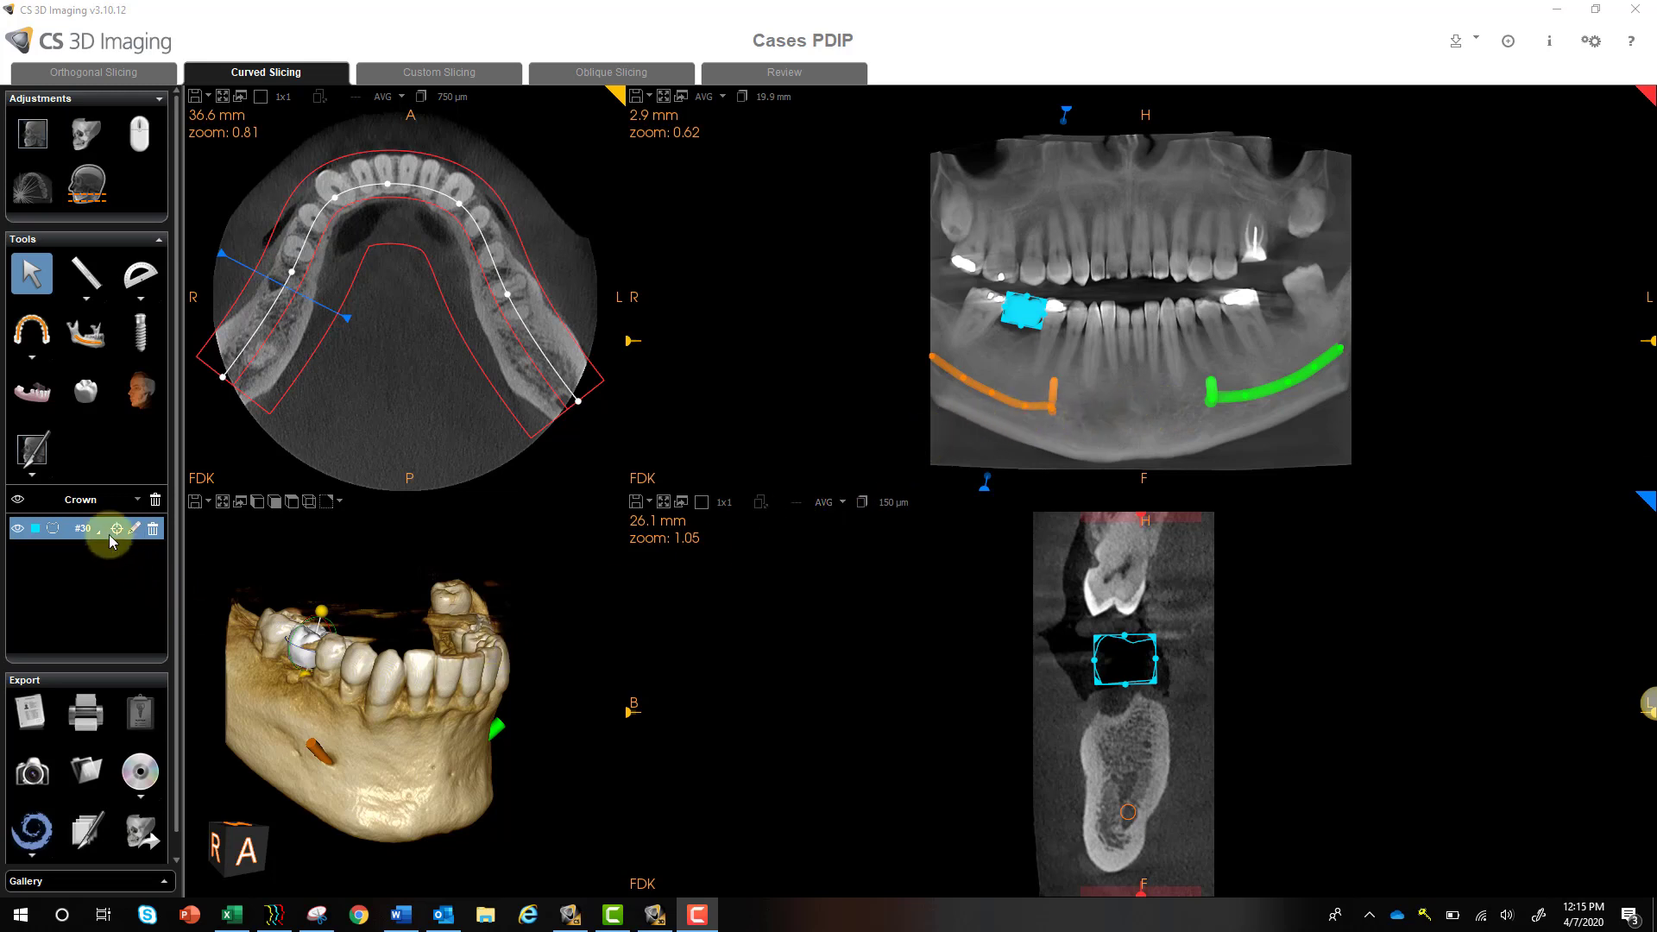
List the regions of interest and toggle the second jaw region's visibility in the 3D volume, ending with it hidden again.
{"action": "left_click", "coordinate": [81, 499]}
{"action": "left_click", "coordinate": [74, 588]}
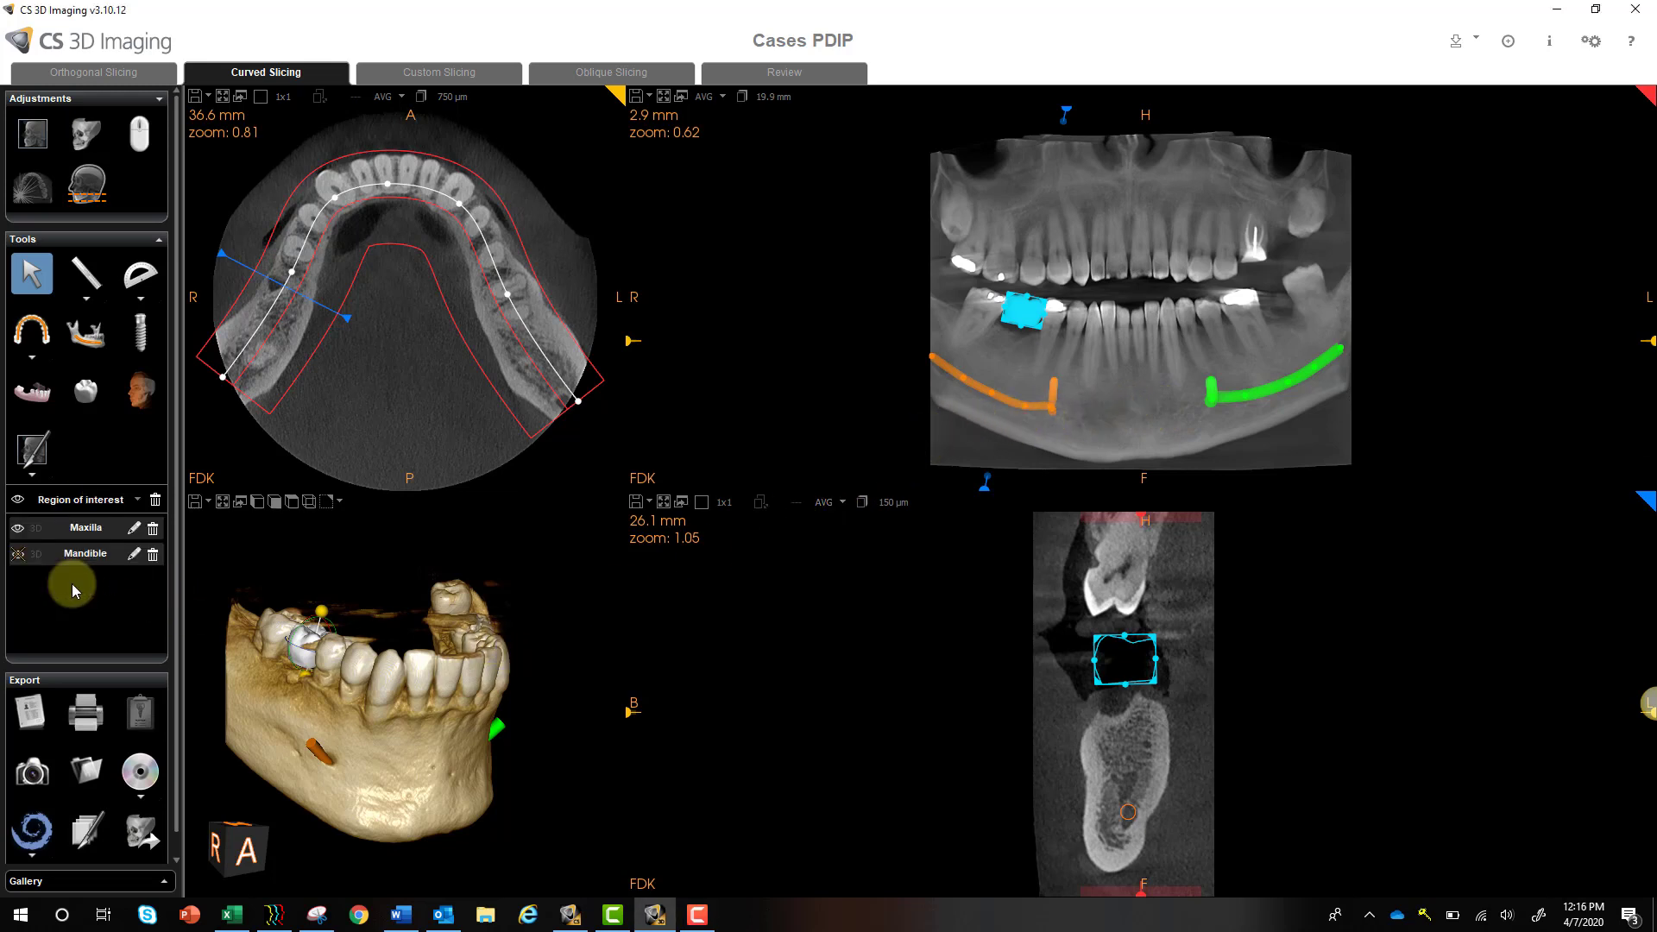
{"action": "left_click", "coordinate": [18, 557]}
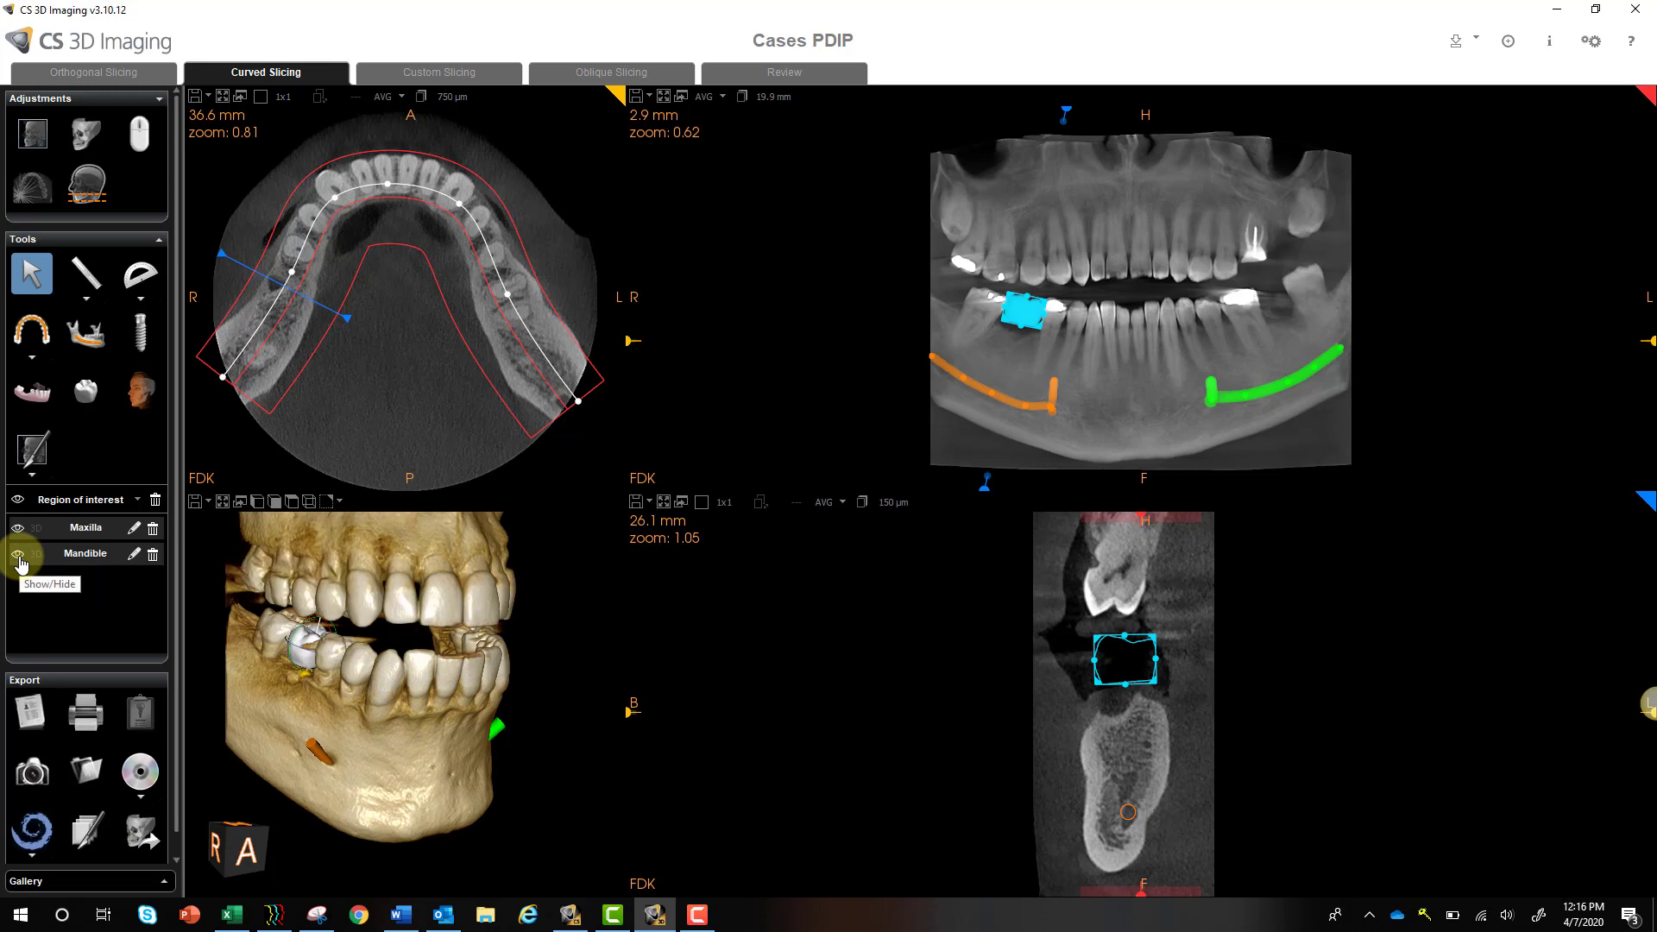
{"action": "left_click", "coordinate": [18, 557]}
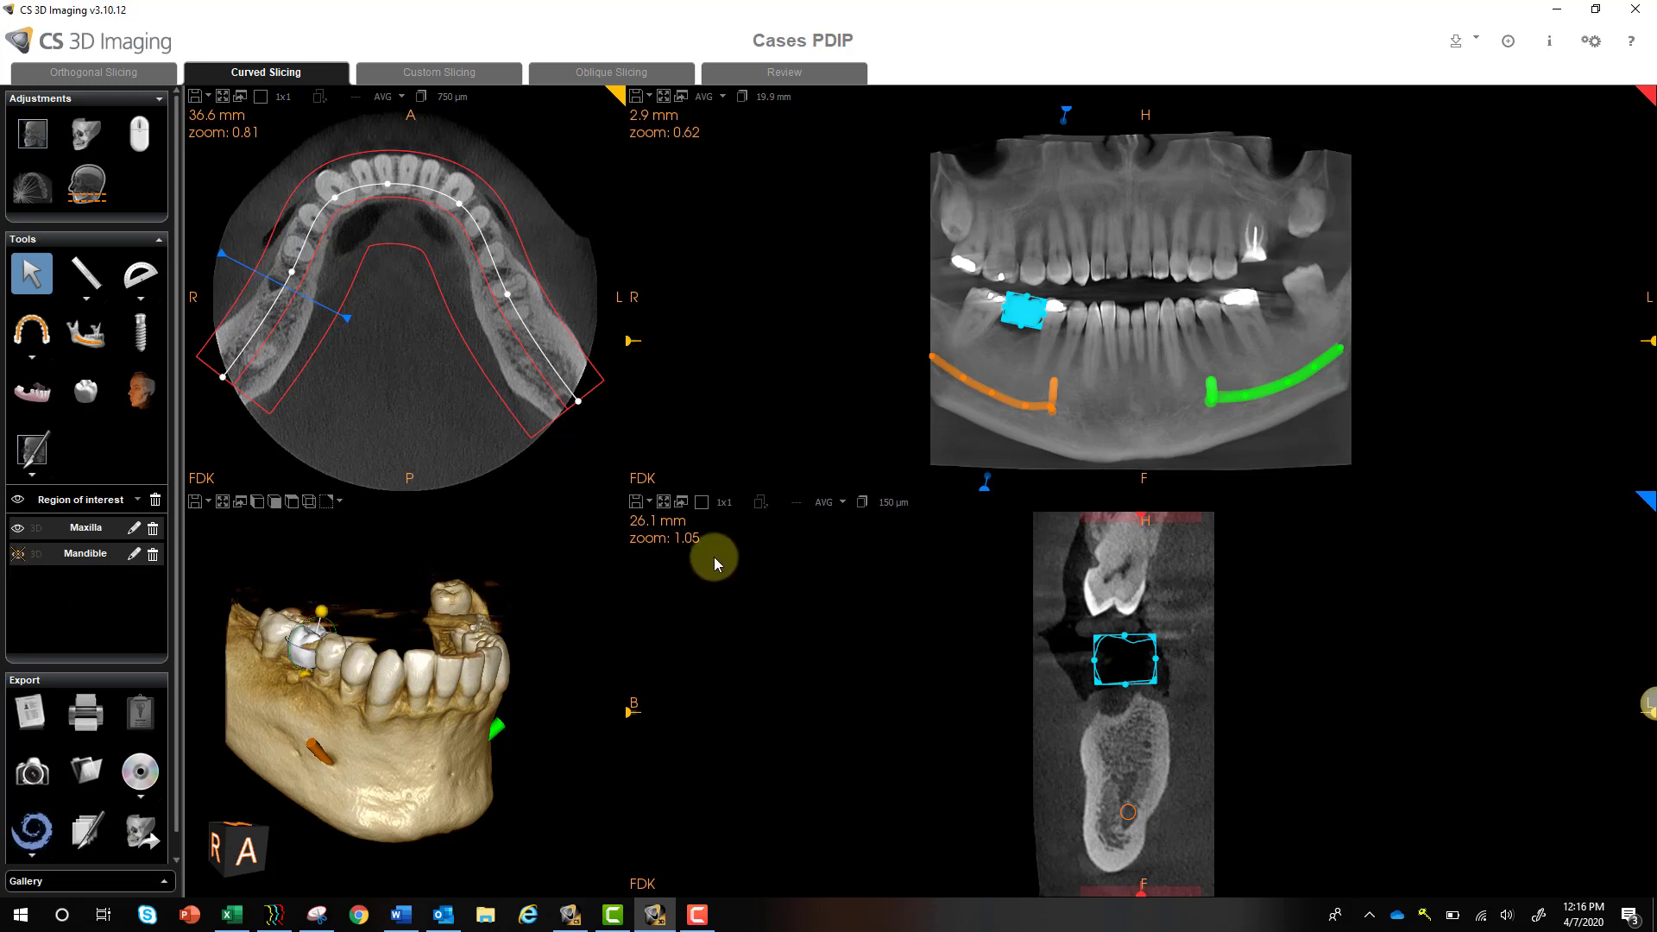
Split the cross-section view into a 3x3 grid and return it to 1x1.
{"action": "left_click", "coordinate": [717, 507]}
{"action": "left_click", "coordinate": [722, 534]}
{"action": "left_click", "coordinate": [711, 504]}
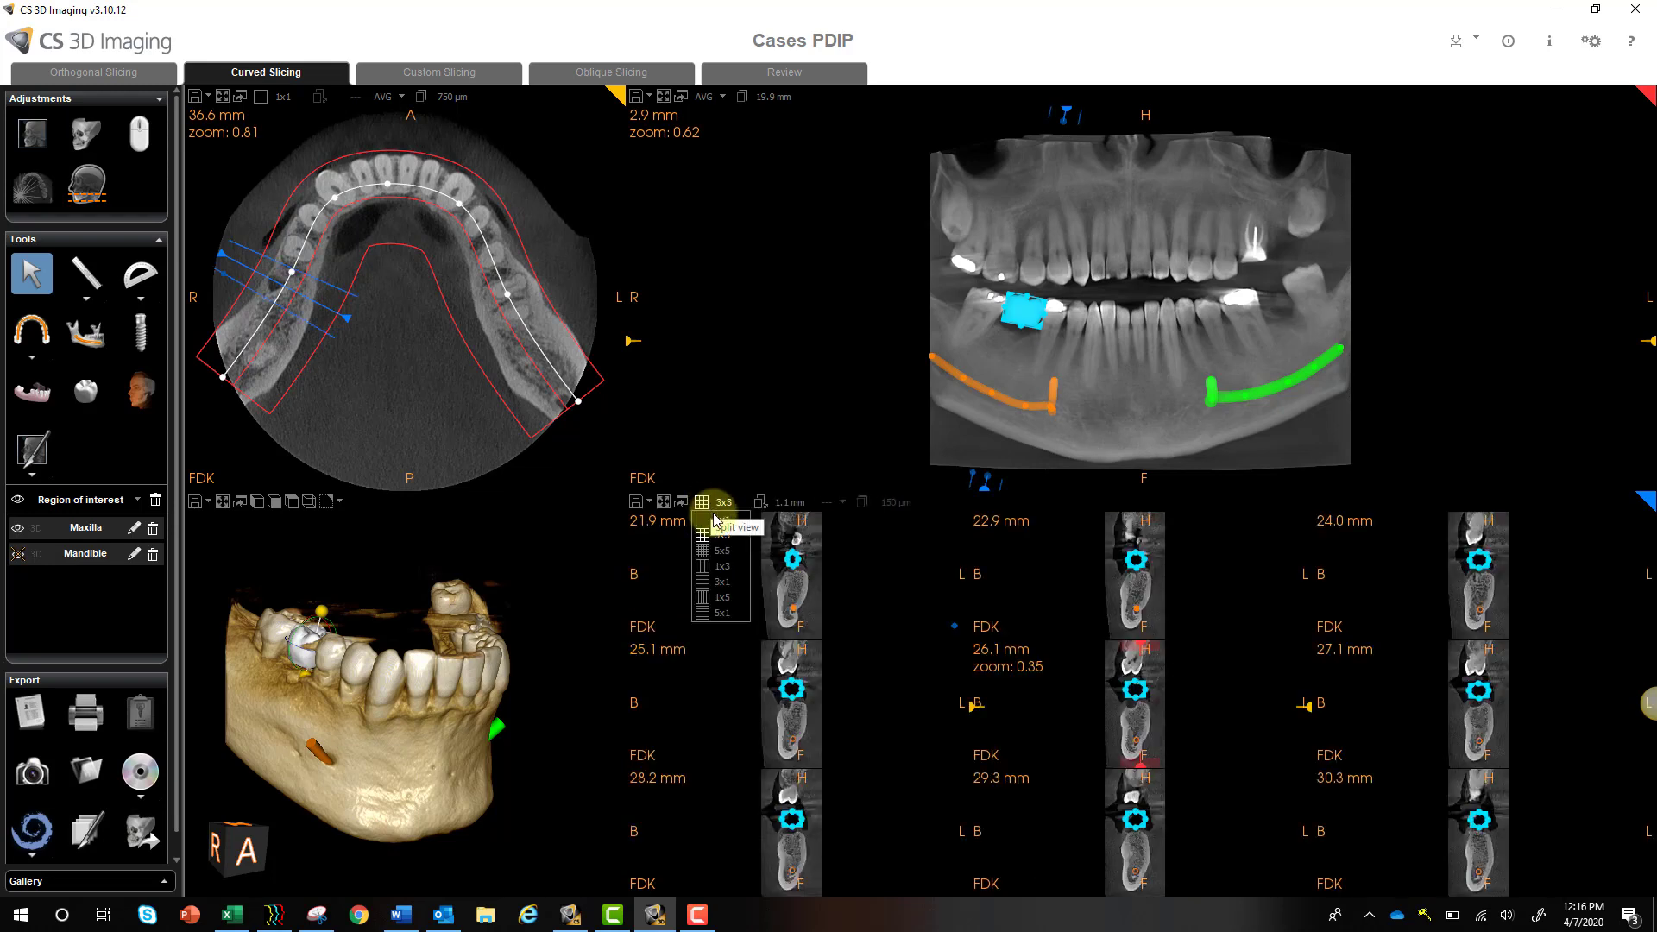
{"action": "left_click", "coordinate": [703, 526]}
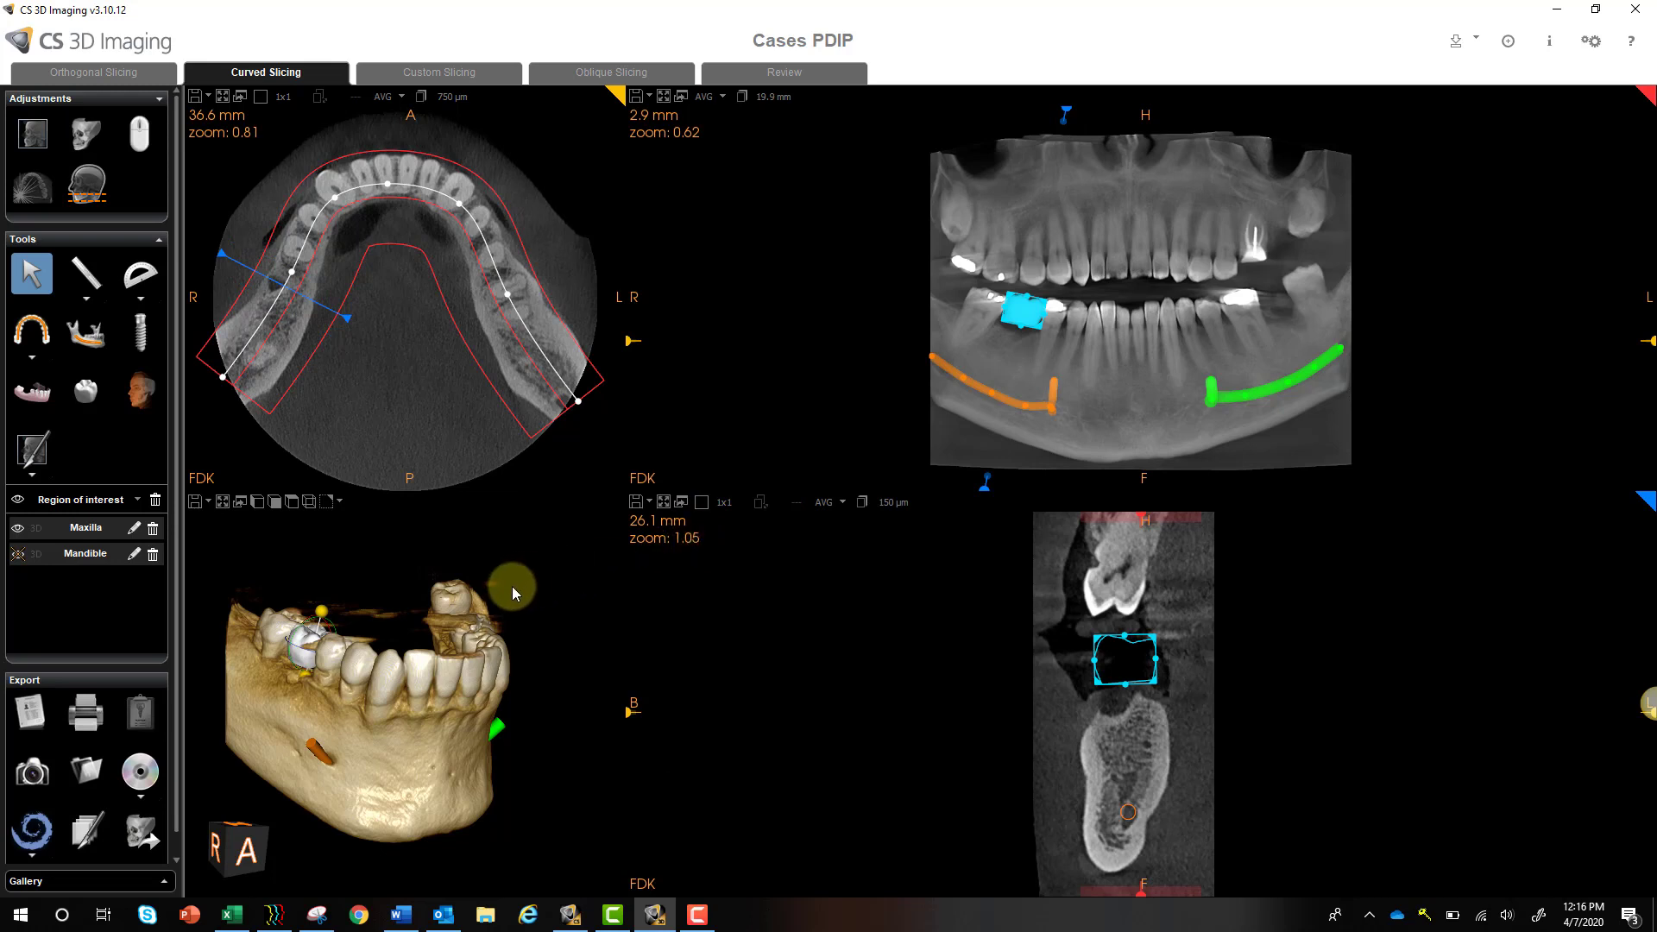
Move the cross-section to 27.0 mm and start the implant tool, setting its introductory tutorial not to show again.
{"action": "left_click_drag", "start_coordinate": [513, 593], "coordinate": [495, 596]}
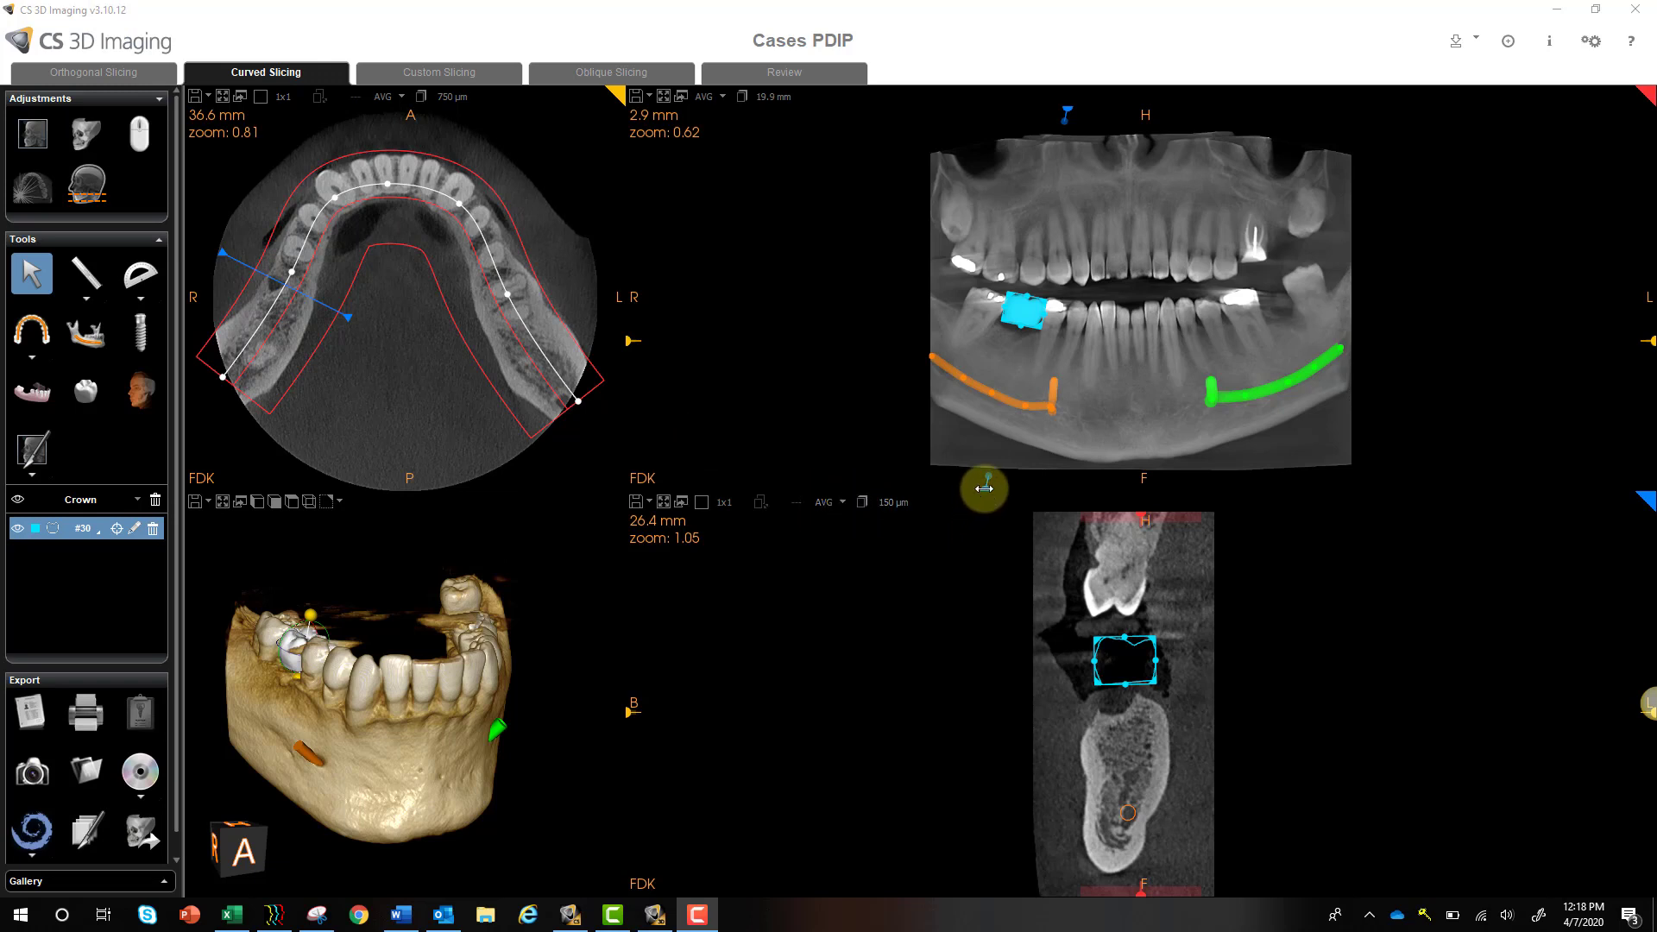
{"action": "left_click_drag", "start_coordinate": [983, 488], "coordinate": [982, 490]}
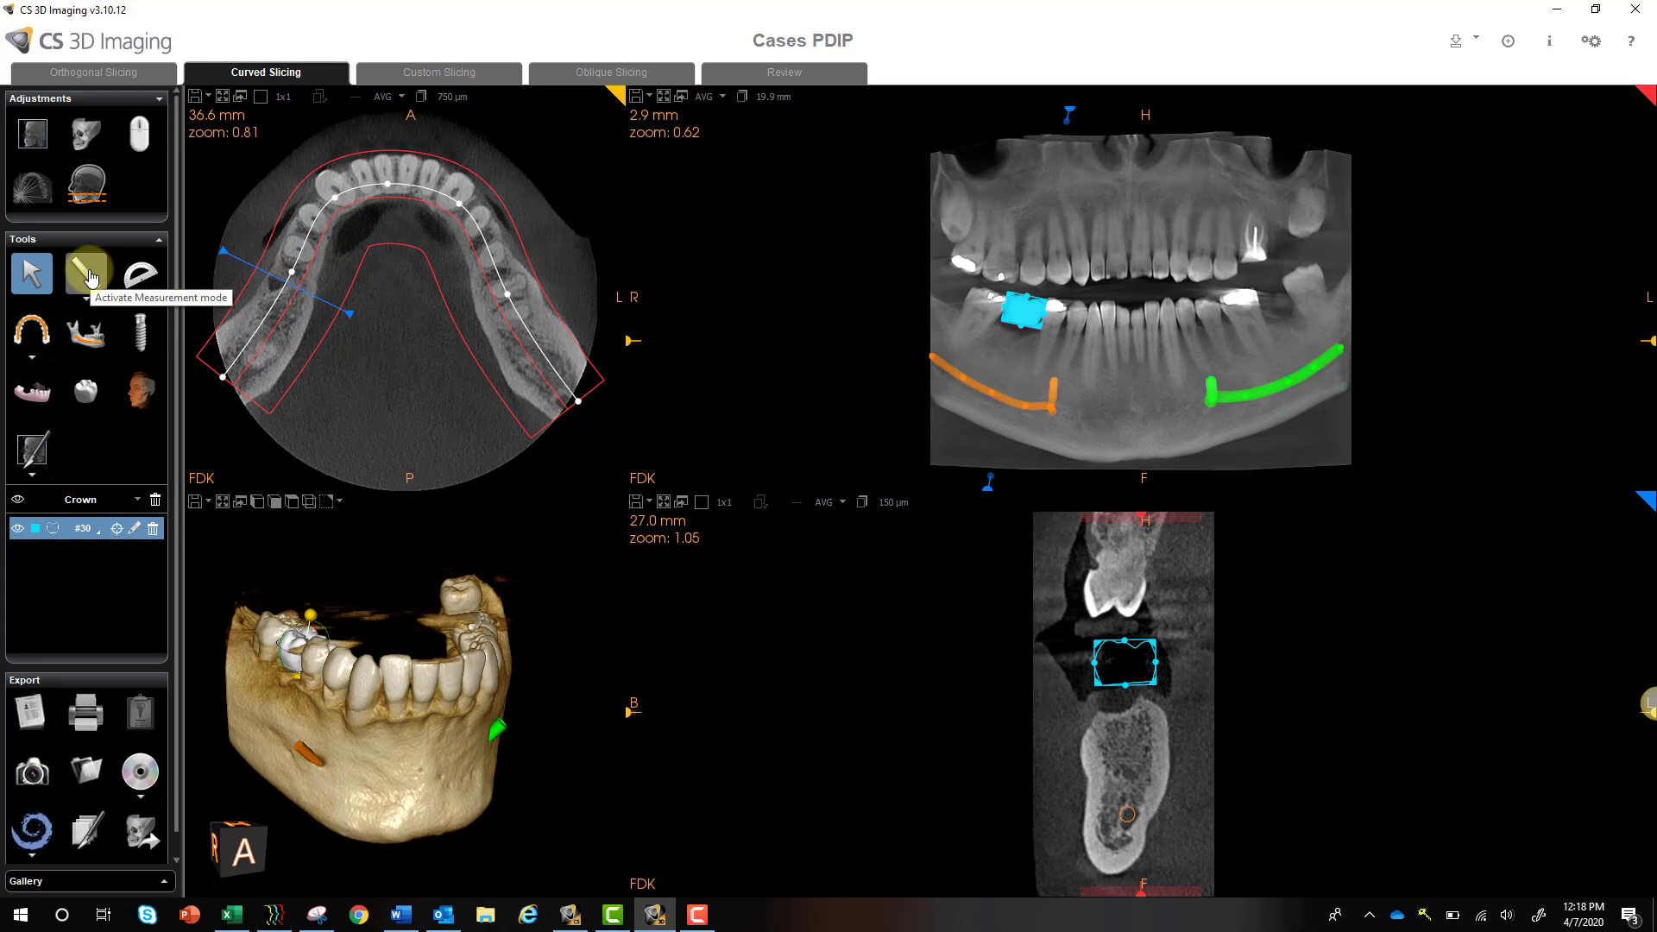
{"action": "left_click", "coordinate": [139, 332]}
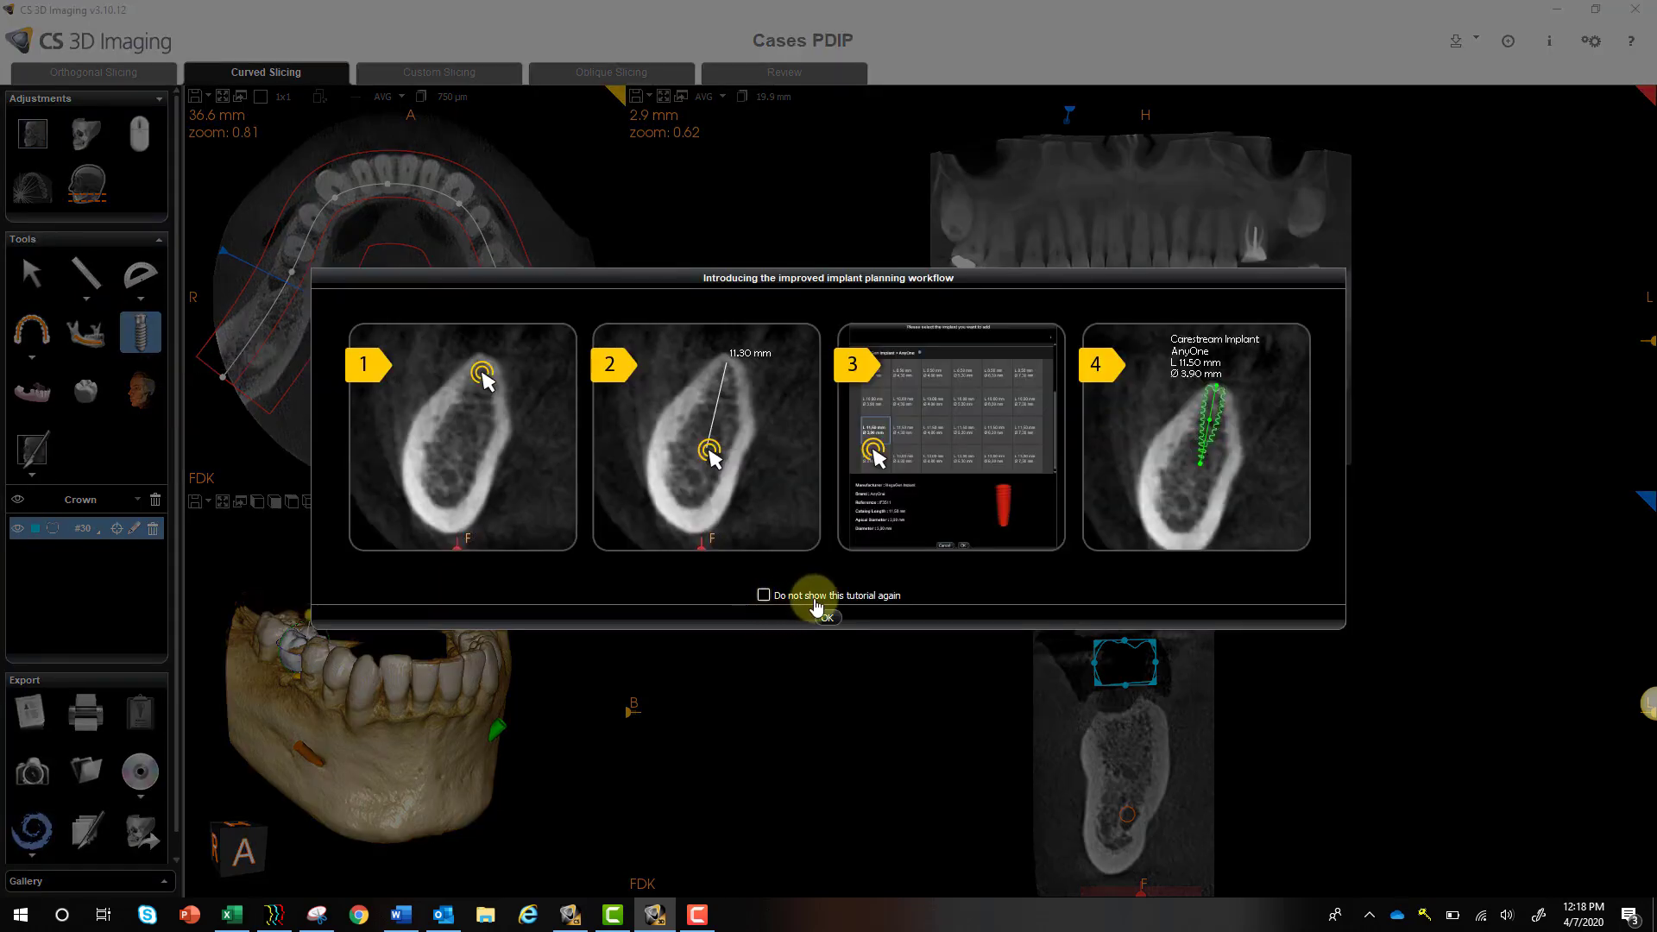
{"action": "left_click", "coordinate": [764, 596]}
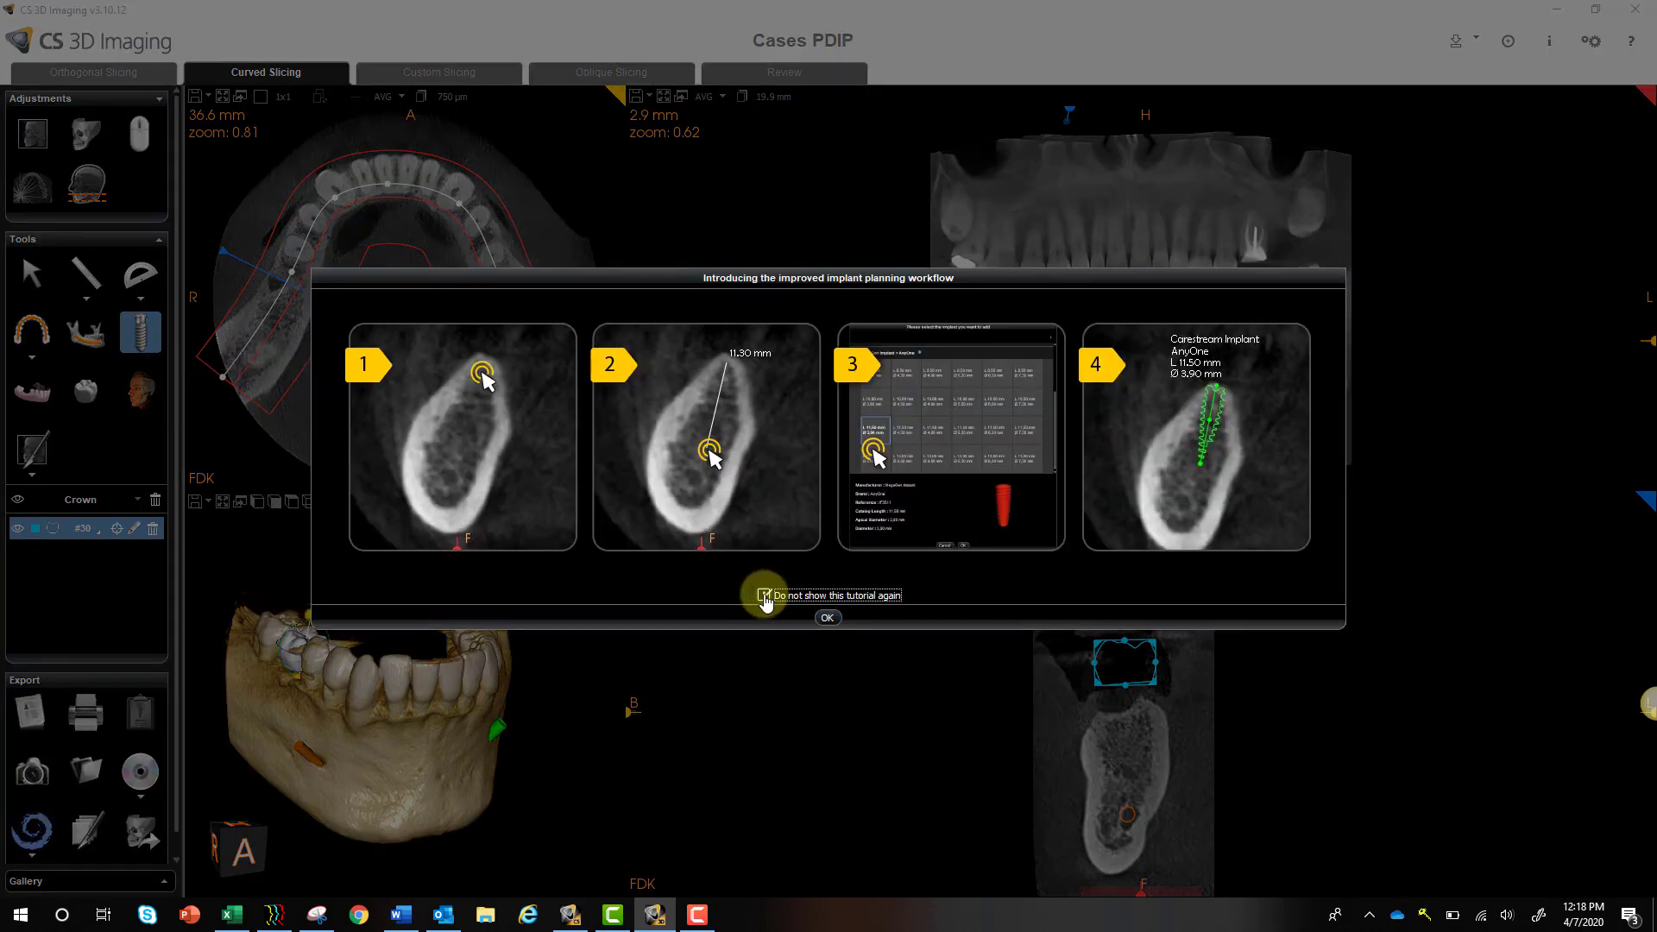
{"action": "left_click", "coordinate": [830, 619]}
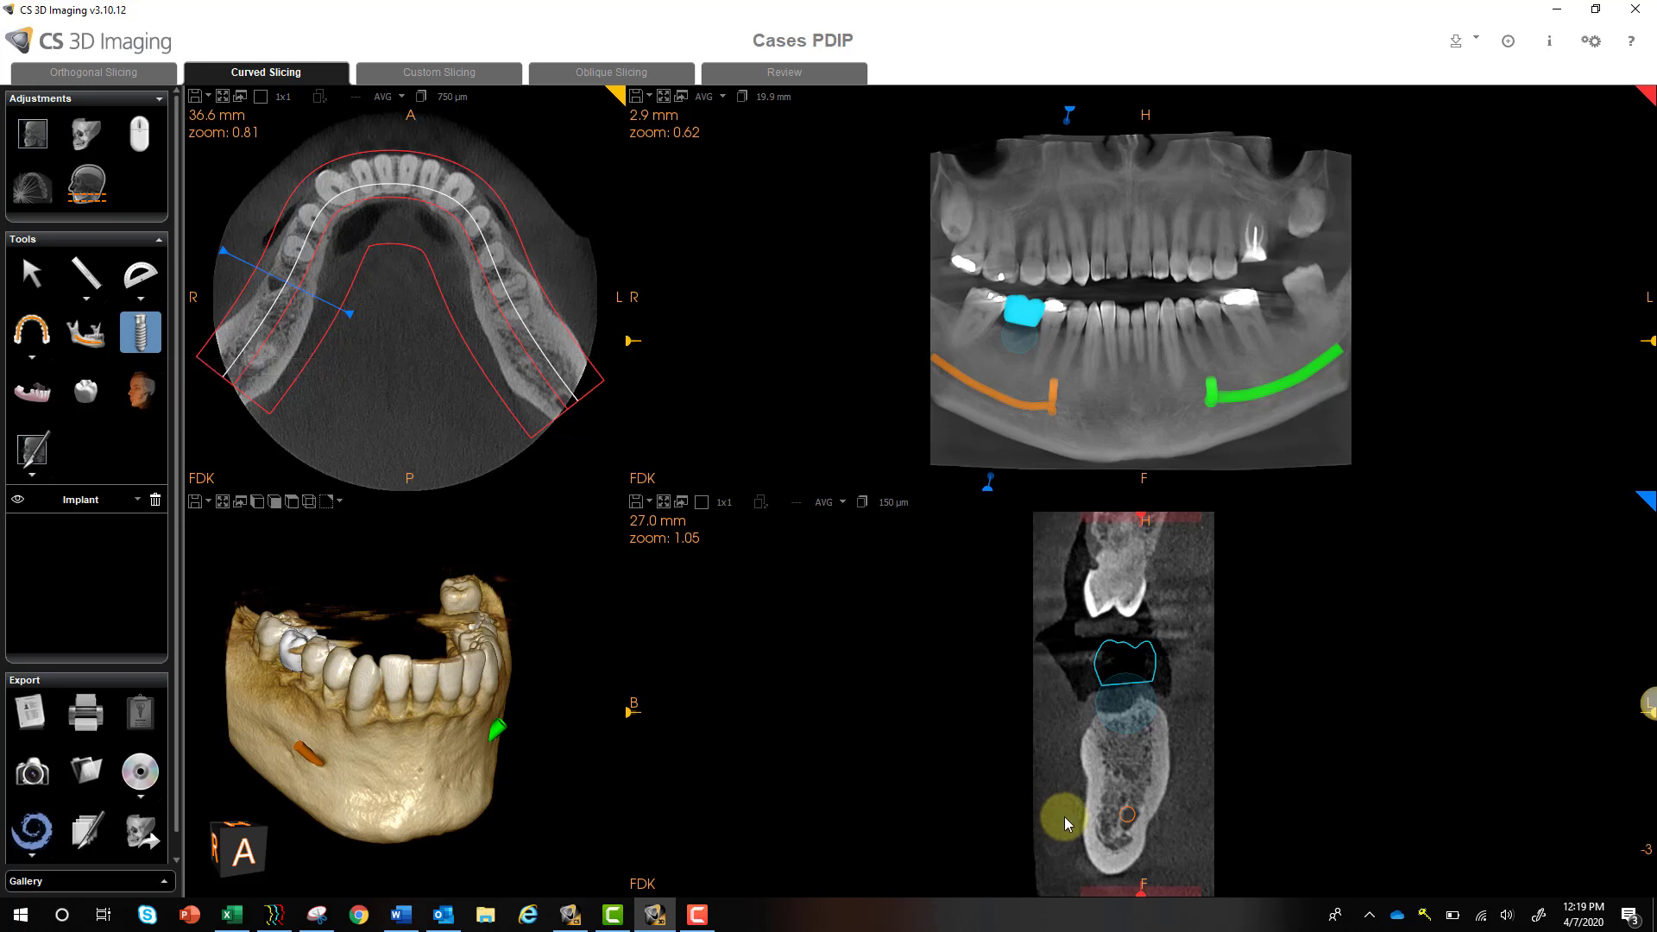
Draw the #30 implant axis in the cross-section from the ridge crest below the crown down toward the nerve canal.
{"action": "left_click", "coordinate": [1125, 715]}
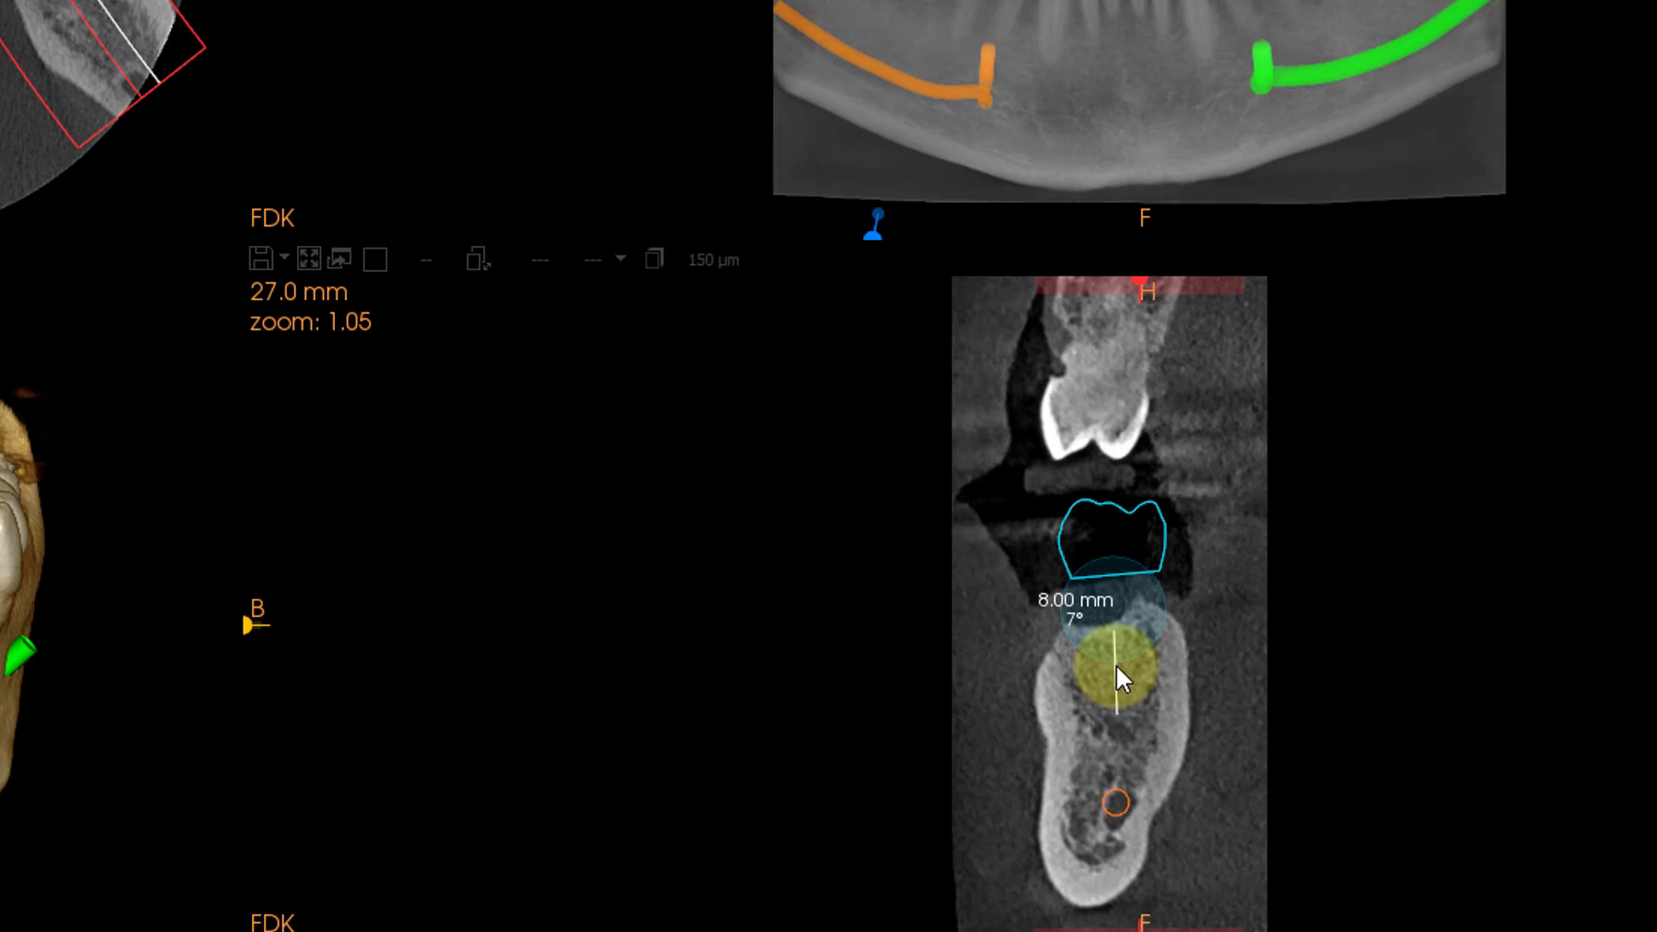
{"action": "left_click_drag", "start_coordinate": [1116, 665], "coordinate": [1133, 785]}
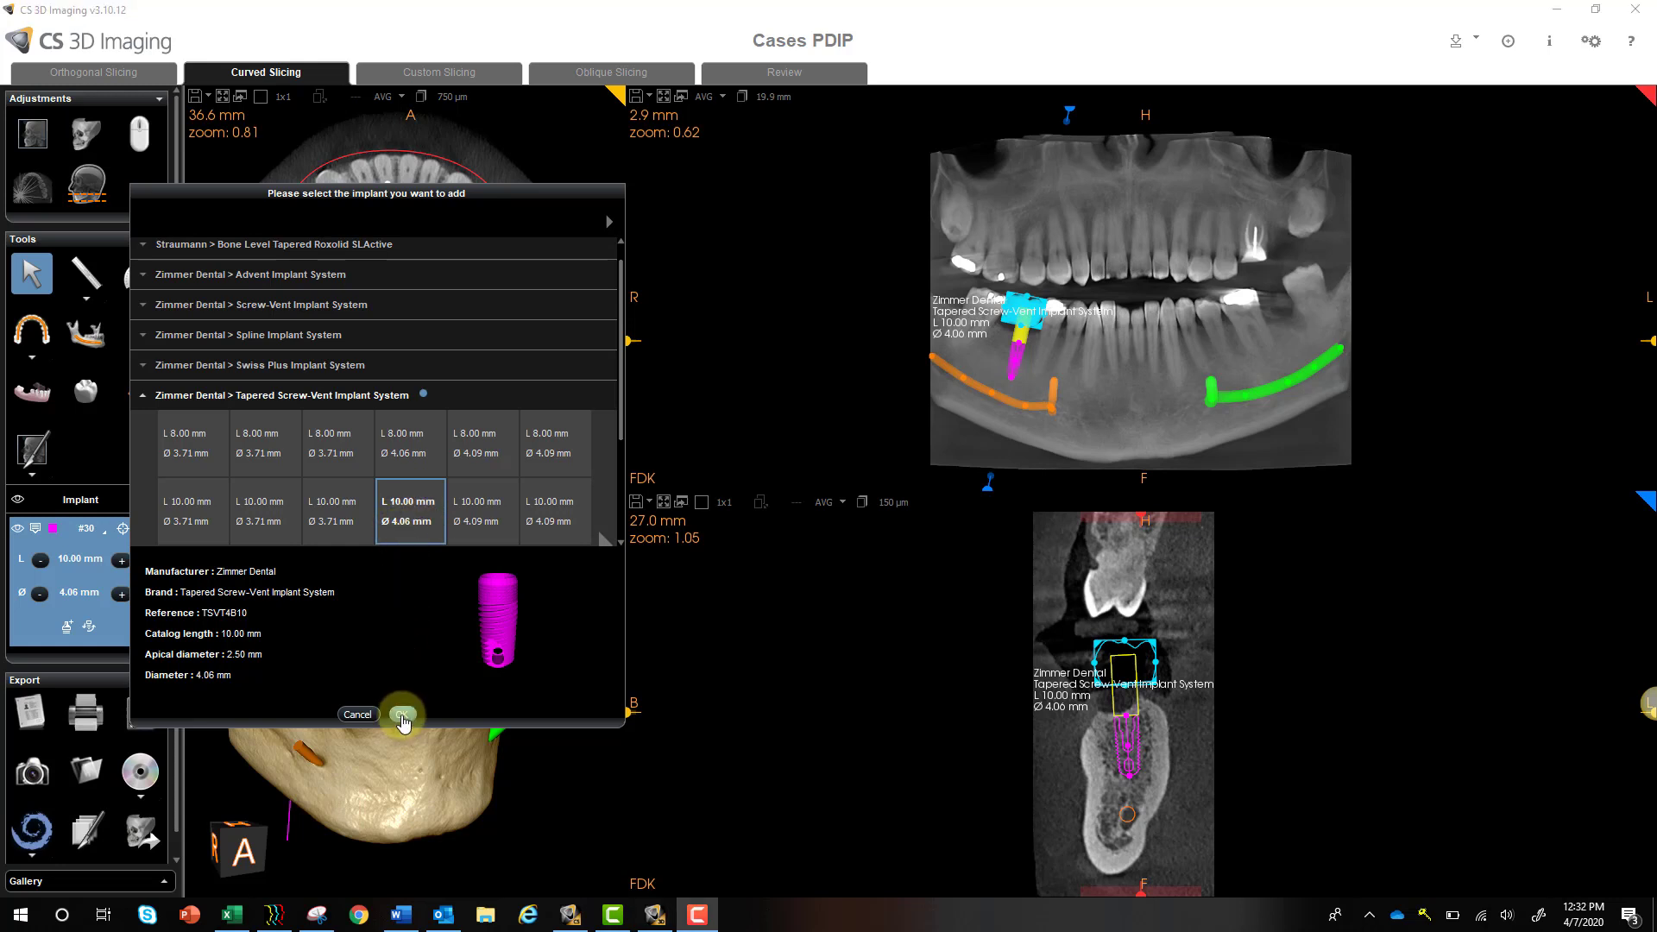
Try Zimmer Dental Tapered Screw-Vent sizes for the #30 implant, from 8.00 mm lengths up to 11.50 mm by 4.09 mm diameter.
{"action": "left_click", "coordinate": [410, 448]}
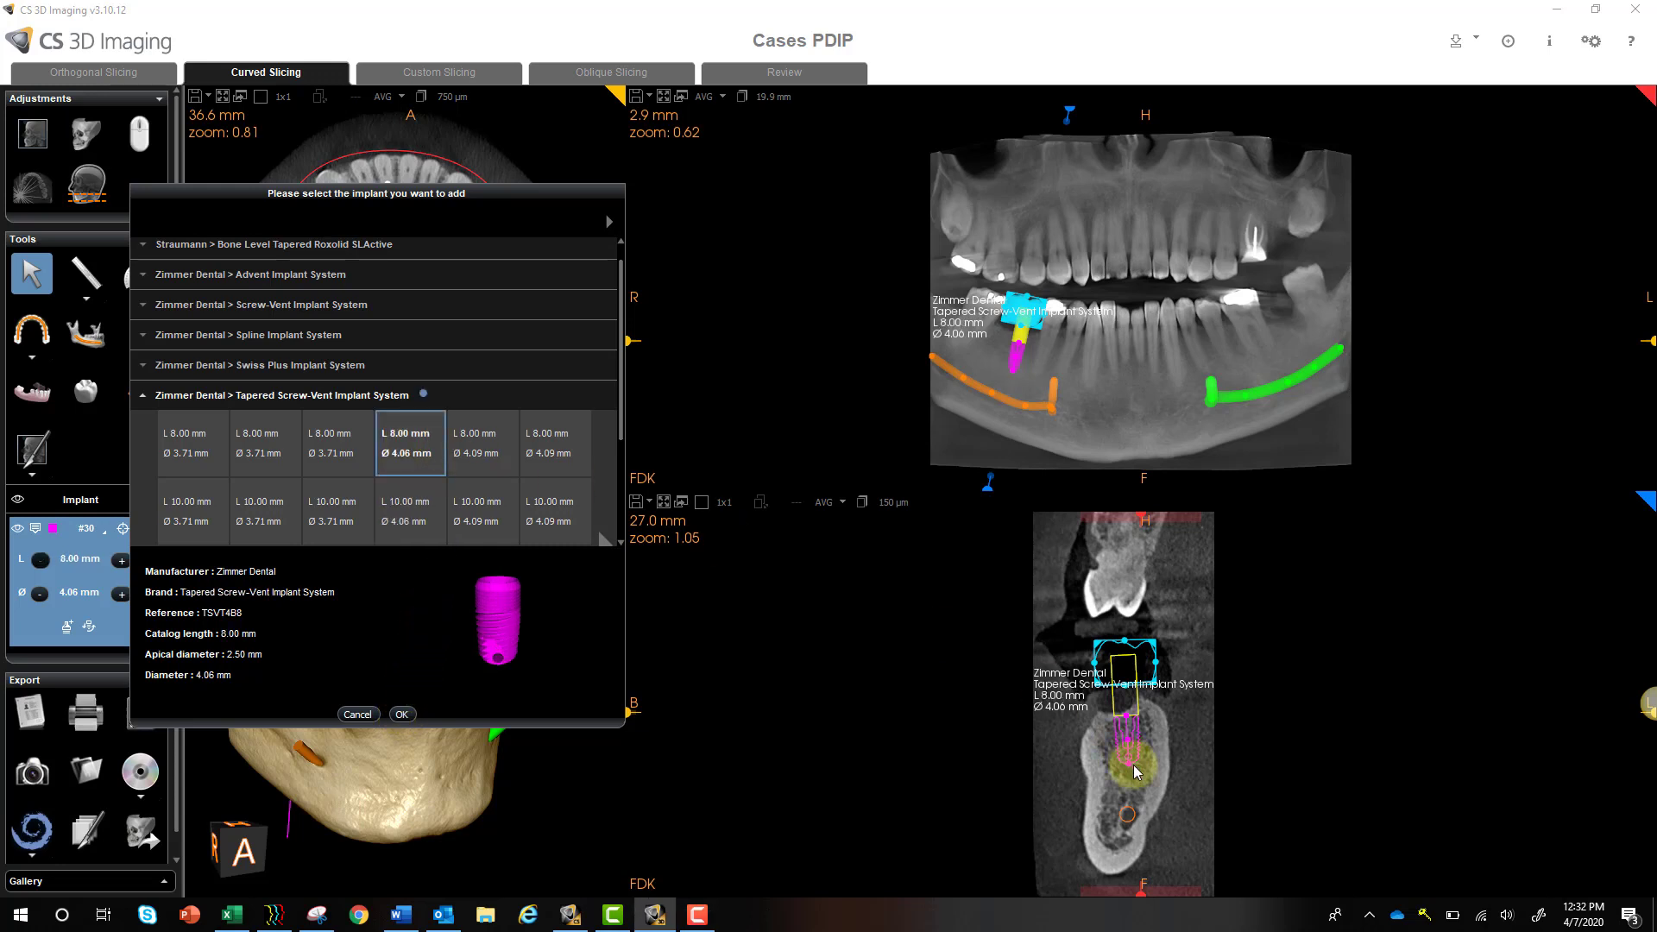
{"action": "left_click", "coordinate": [475, 448]}
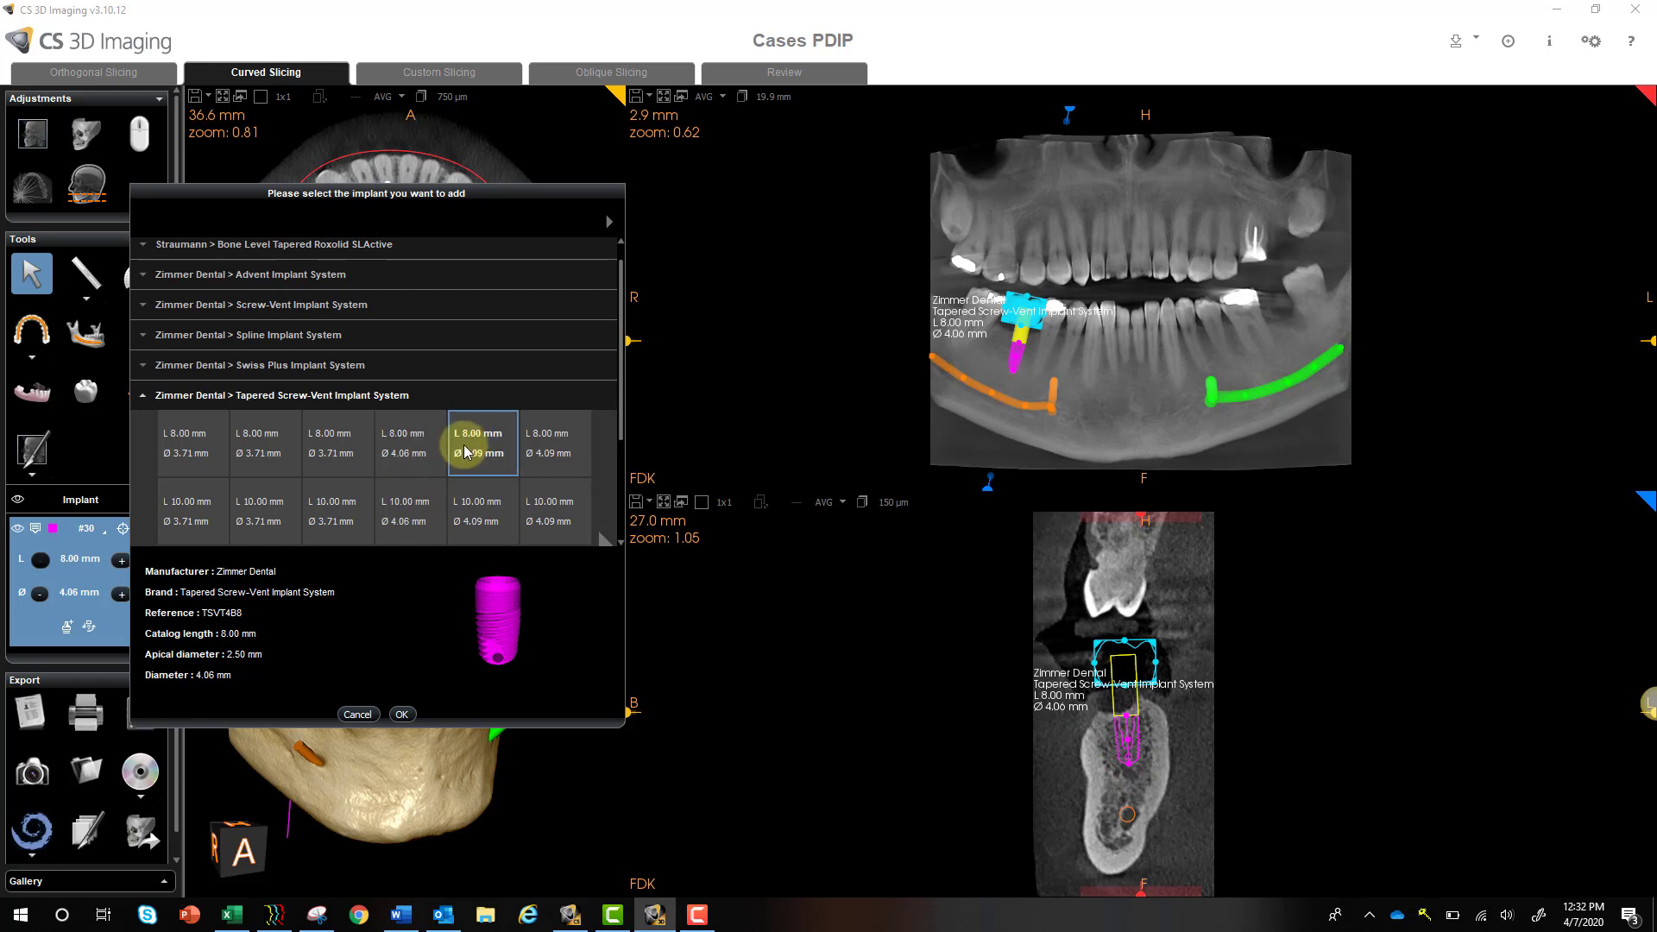
{"action": "left_click", "coordinate": [585, 462]}
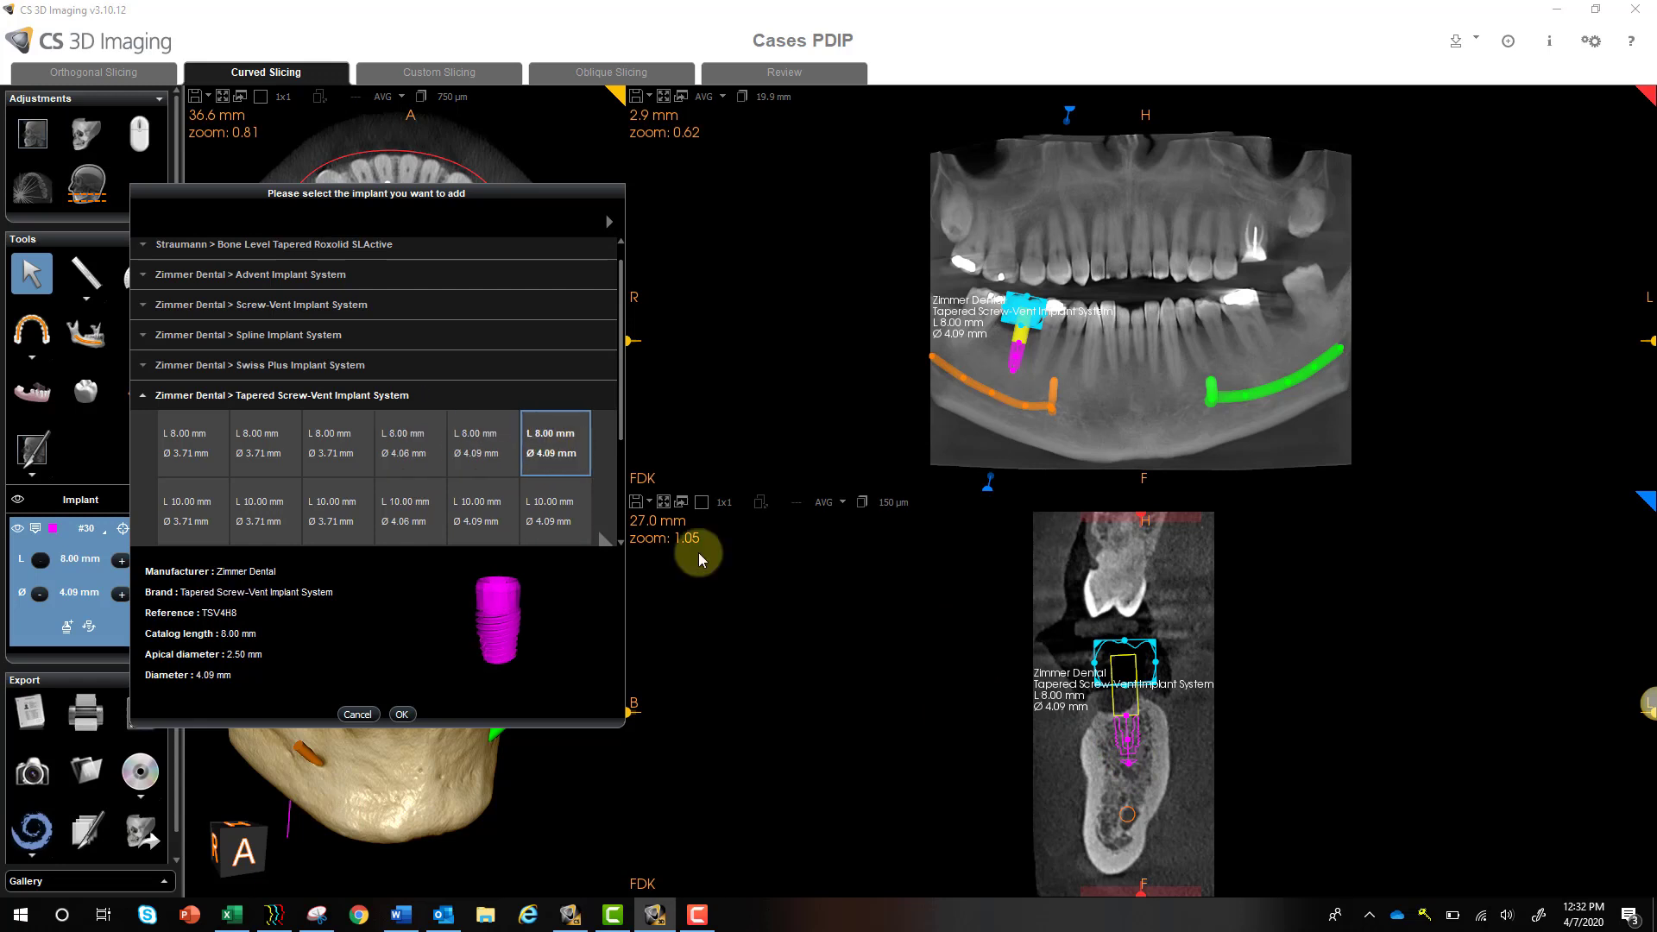
{"action": "left_click", "coordinate": [252, 456]}
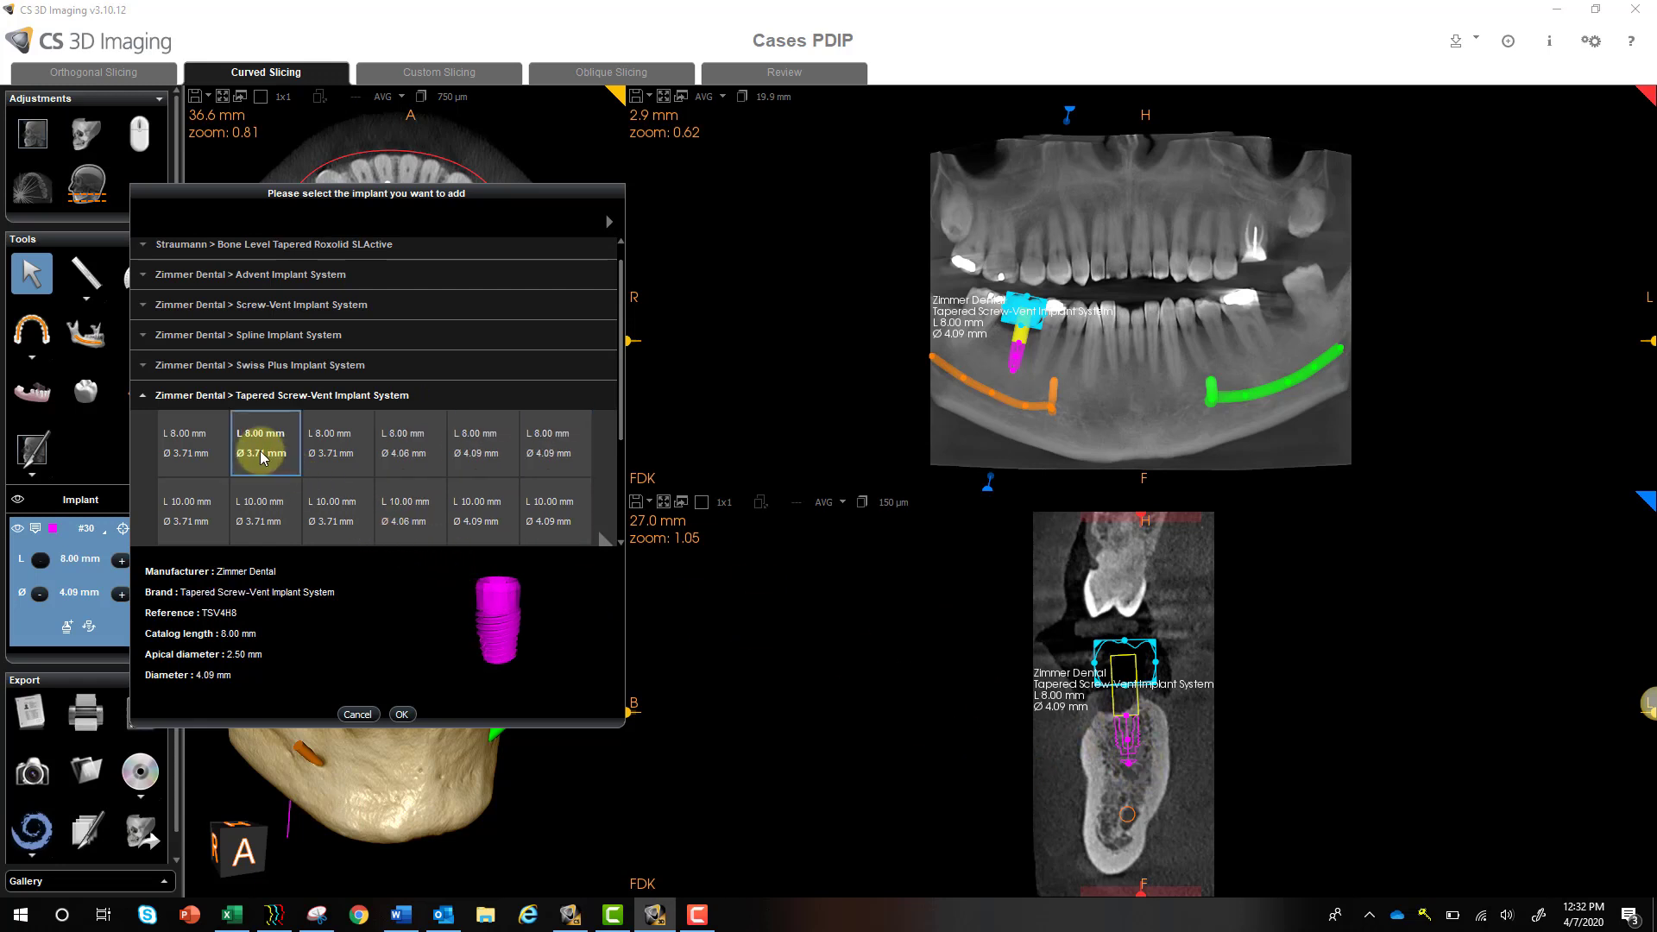
{"action": "left_click", "coordinate": [208, 517]}
{"action": "left_click", "coordinate": [188, 443]}
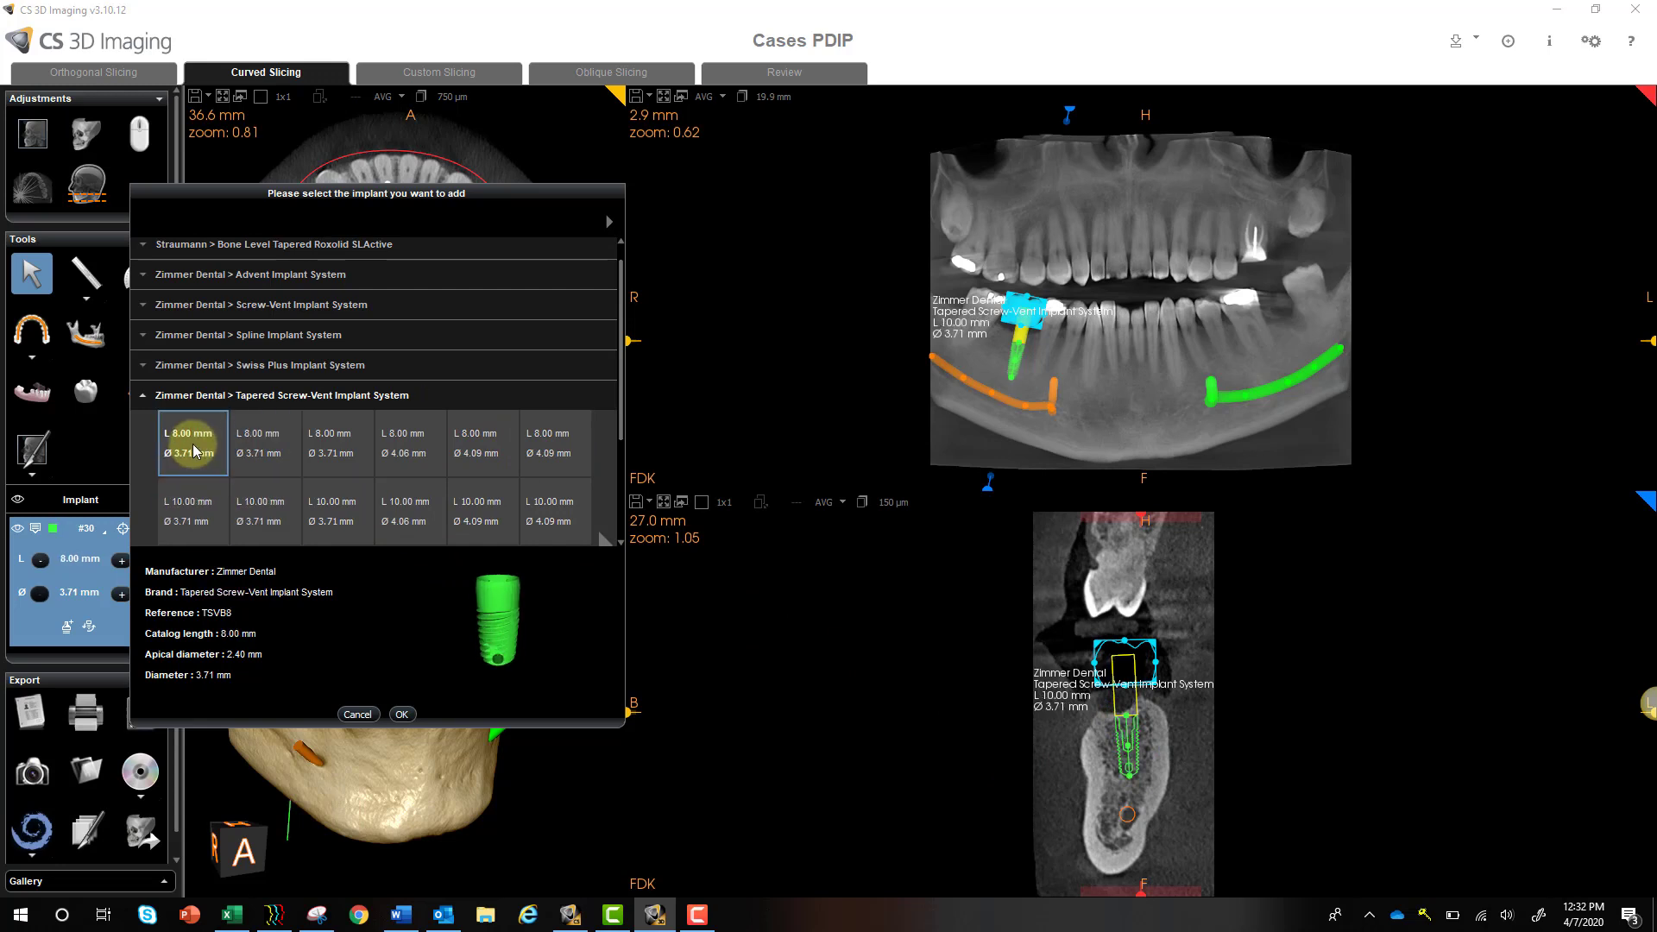
{"action": "scroll", "coordinate": [545, 496], "scroll_direction": "down", "scroll_amount": 3}
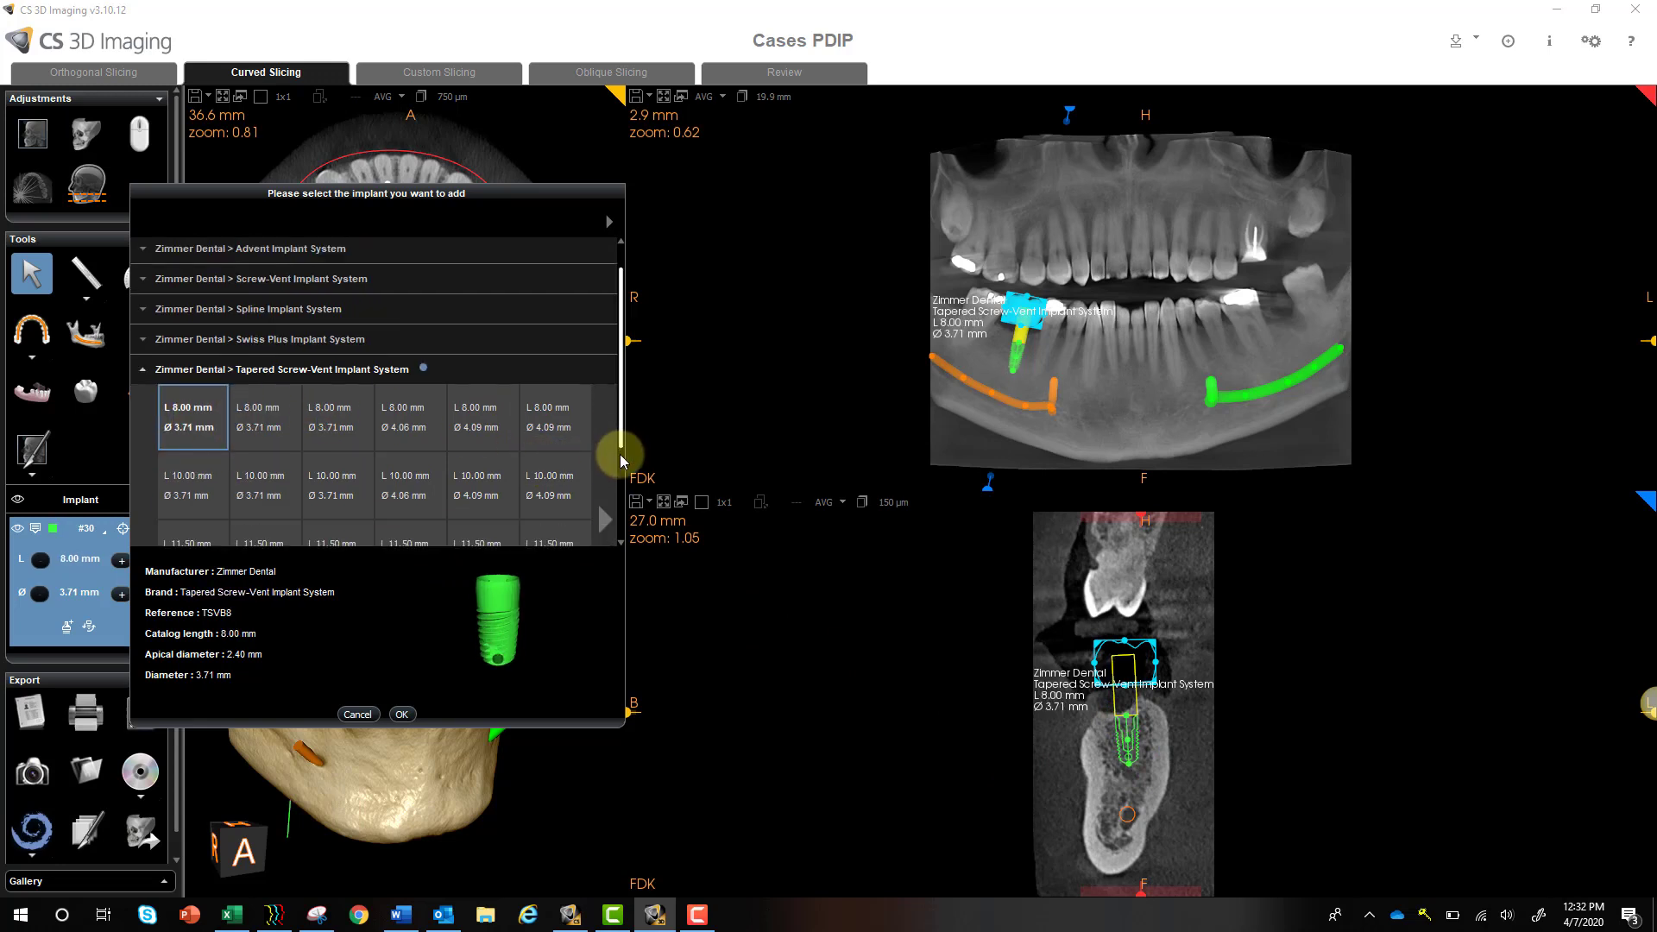
{"action": "left_click", "coordinate": [546, 493]}
{"action": "left_click", "coordinate": [498, 480]}
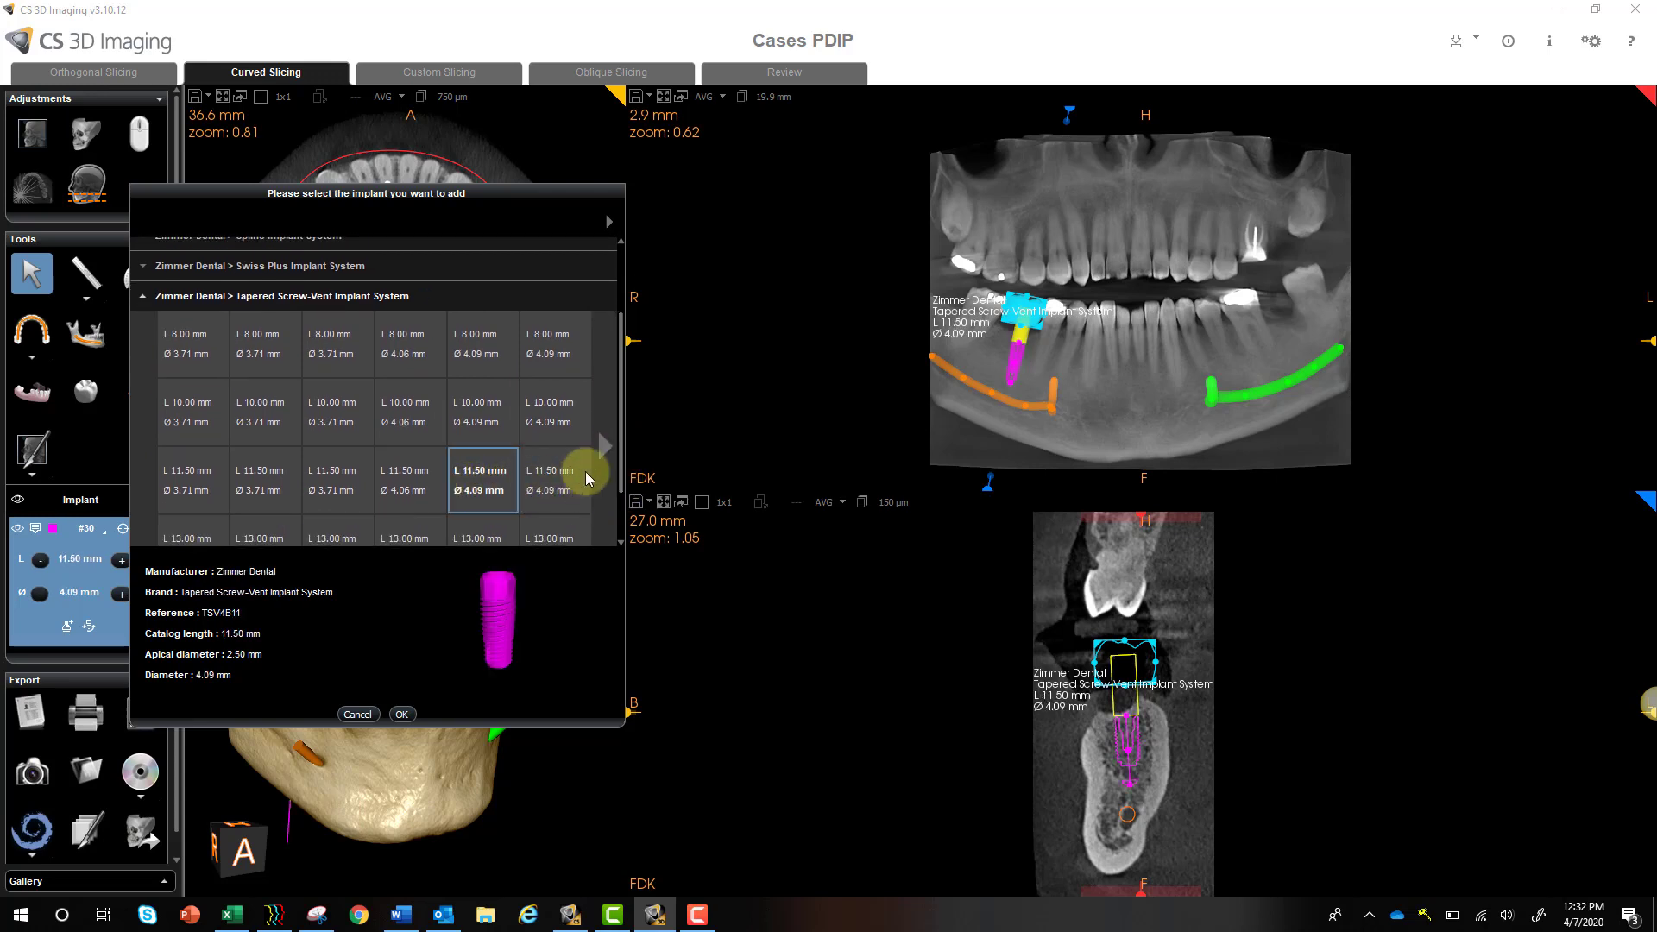
{"action": "scroll", "coordinate": [621, 495], "scroll_direction": "down", "scroll_amount": 1}
Try the Straumann Bone Level Tapered Roxolid SLActive implant at 8.00 mm and 10.00 mm lengths with 4.10 mm diameter.
{"action": "scroll", "coordinate": [618, 432], "scroll_direction": "up", "scroll_amount": 5}
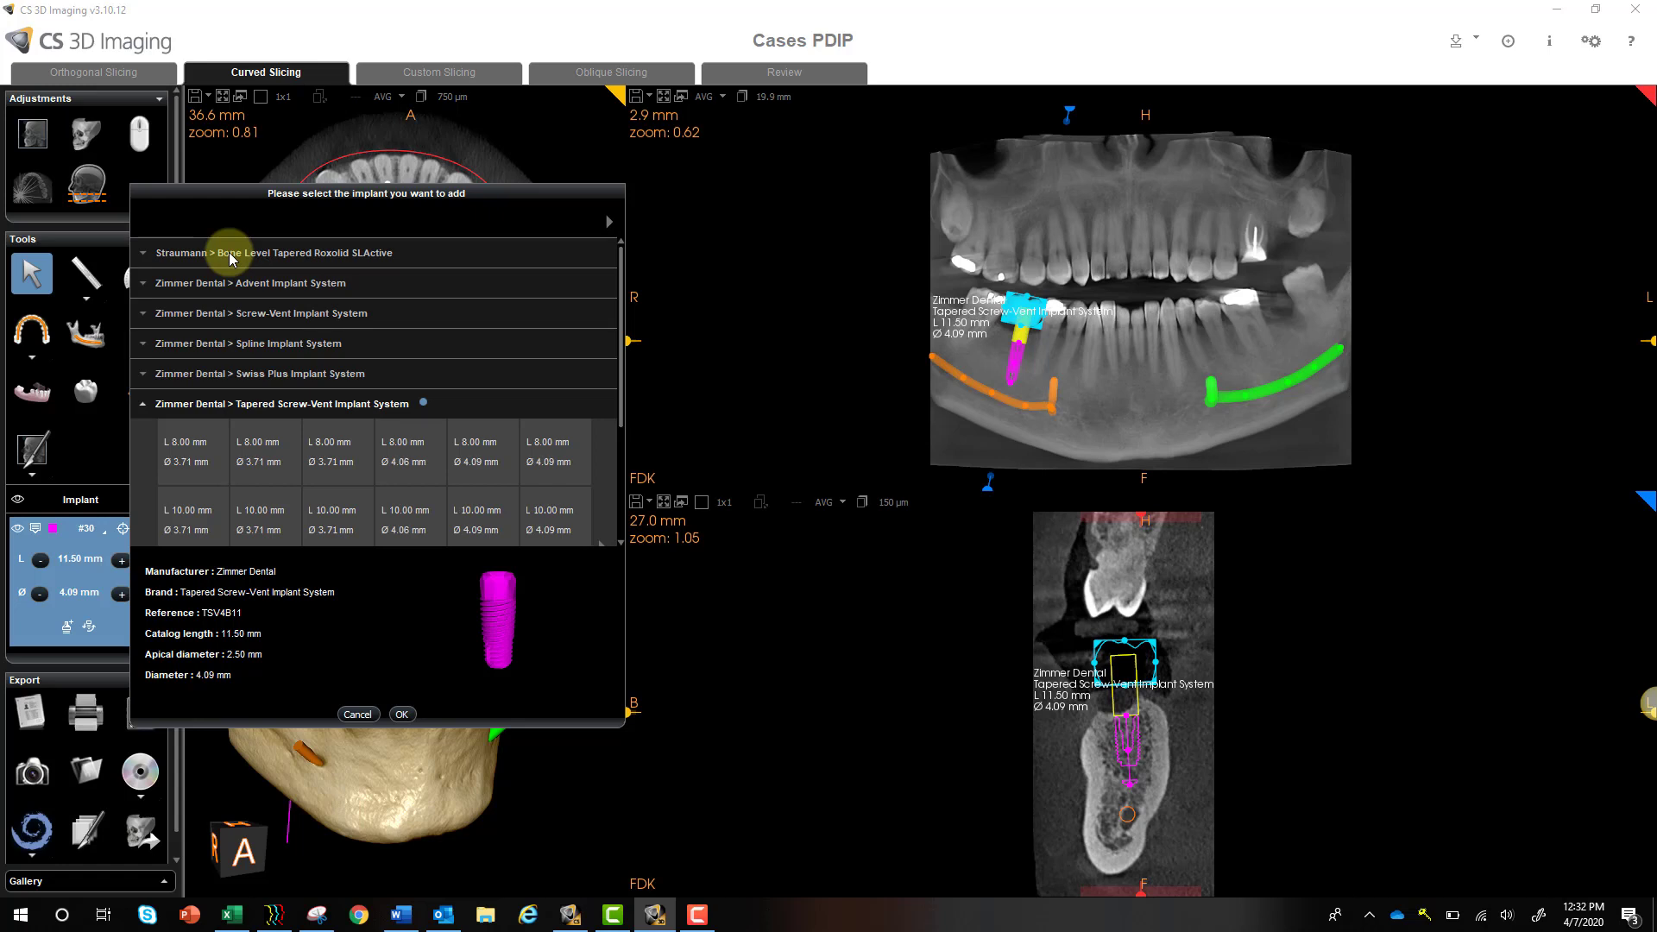
{"action": "left_click", "coordinate": [231, 256]}
{"action": "left_click", "coordinate": [265, 302]}
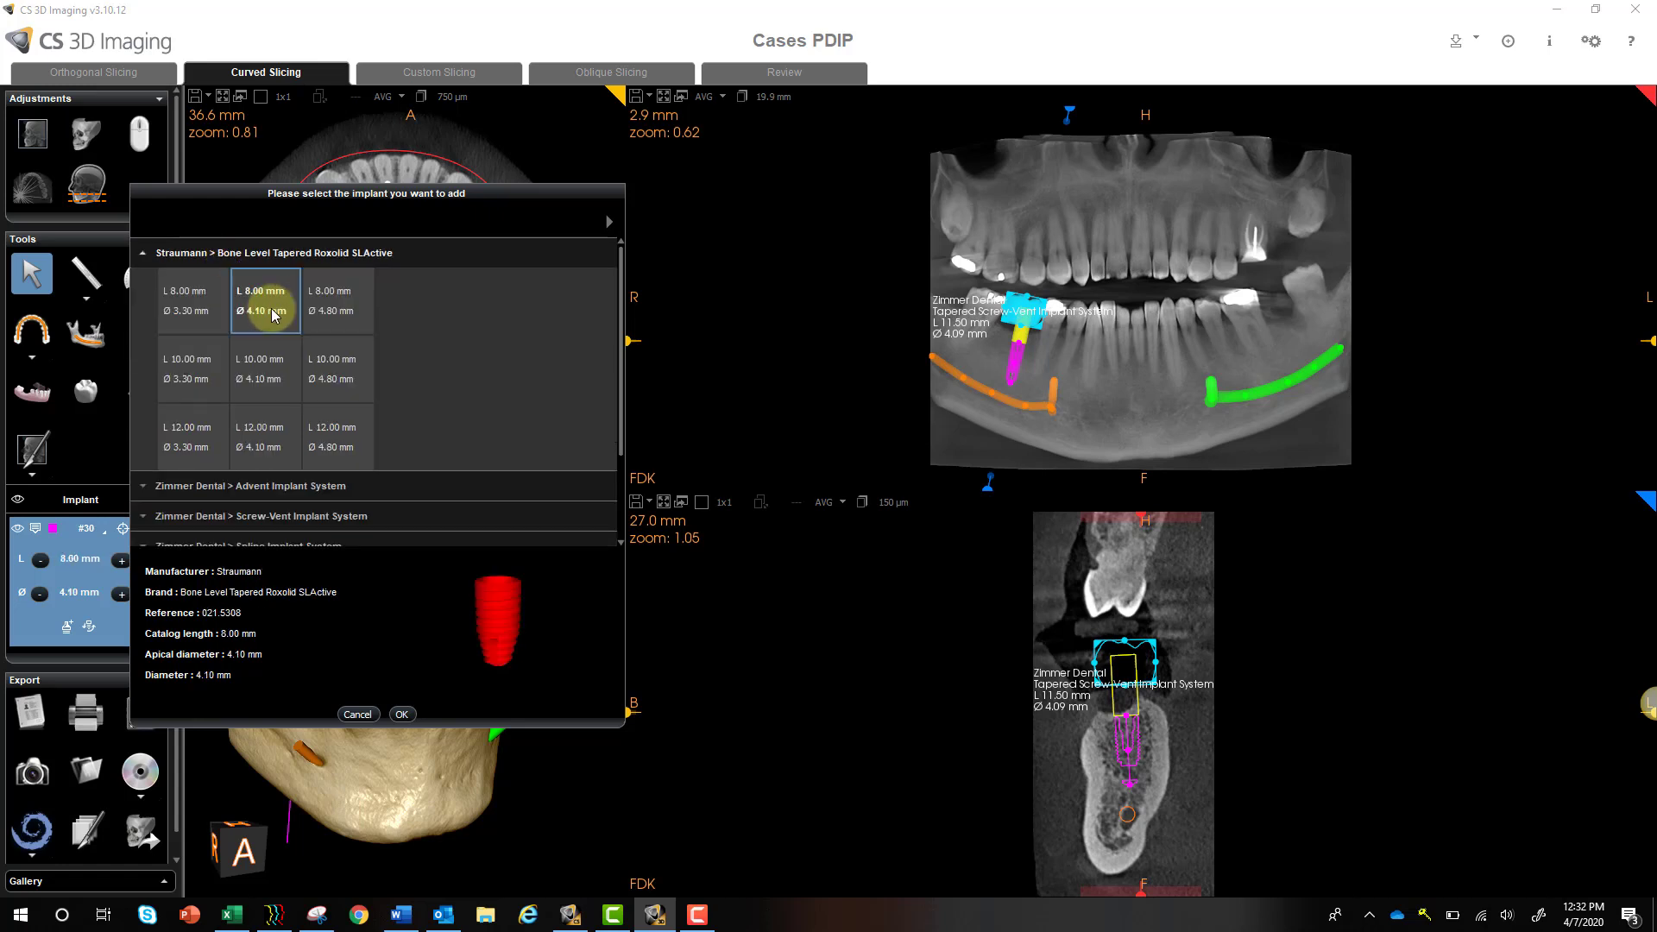
{"action": "left_click", "coordinate": [265, 370]}
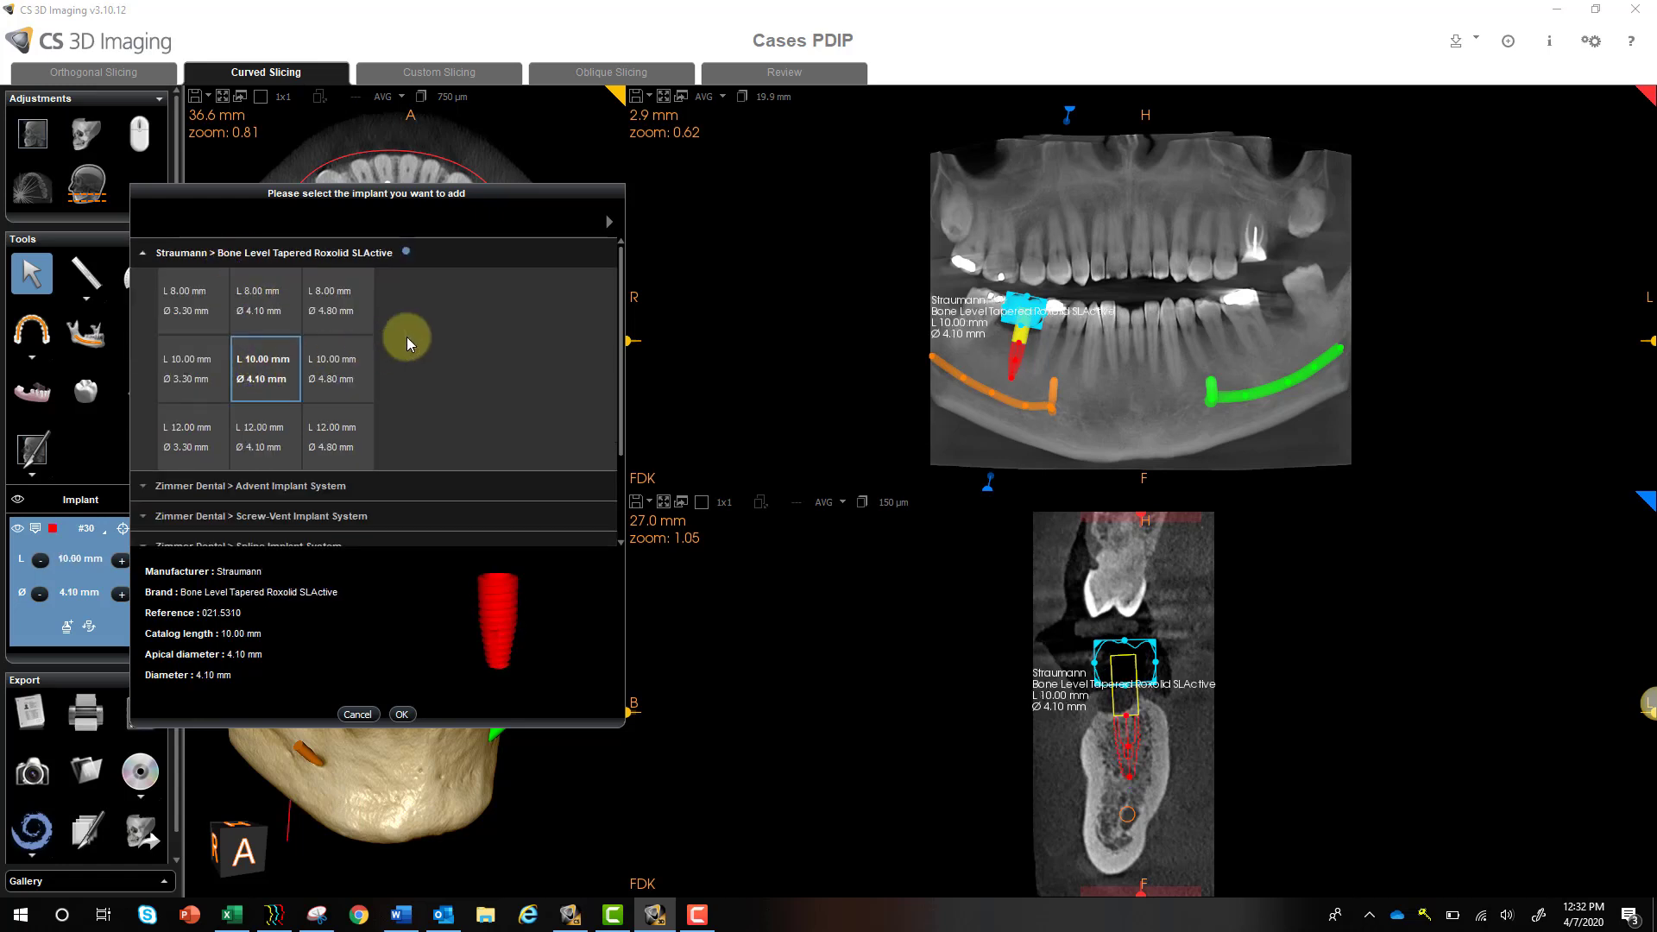
Expand the implant library to examine the available manufacturers and product lines, then collapse it.
{"action": "left_click", "coordinate": [610, 226]}
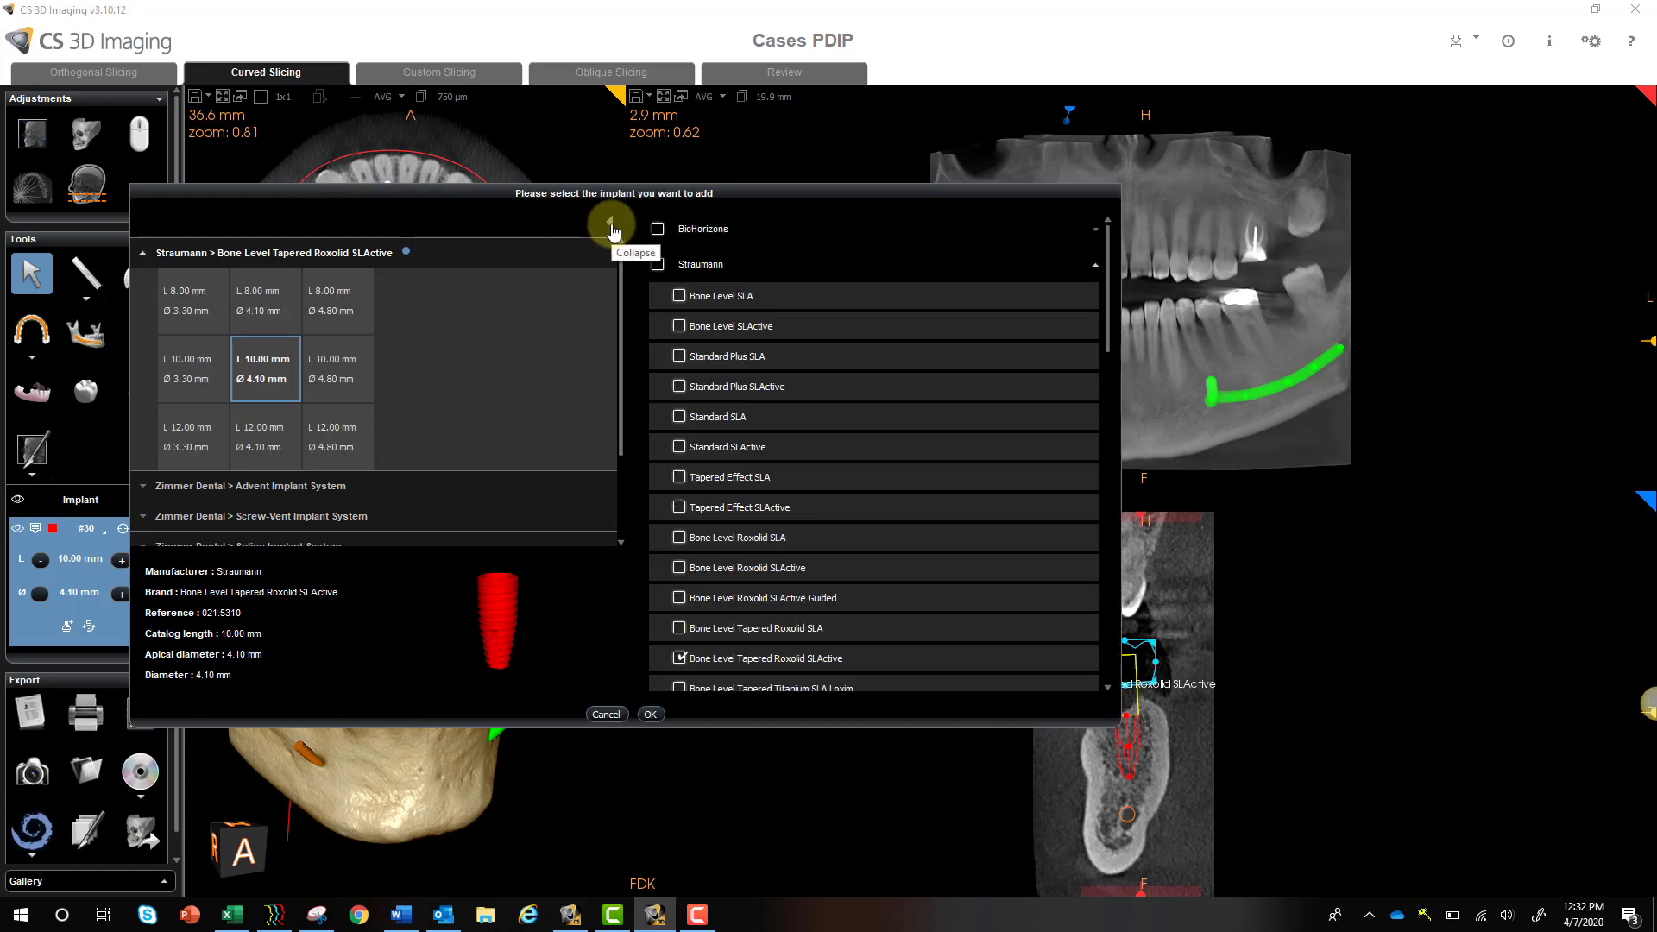
{"action": "mouse_move", "coordinate": [1107, 280]}
{"action": "left_mouse_down"}
{"action": "mouse_move", "coordinate": [1118, 522]}
{"action": "mouse_move", "coordinate": [1102, 259]}
{"action": "left_mouse_up"}
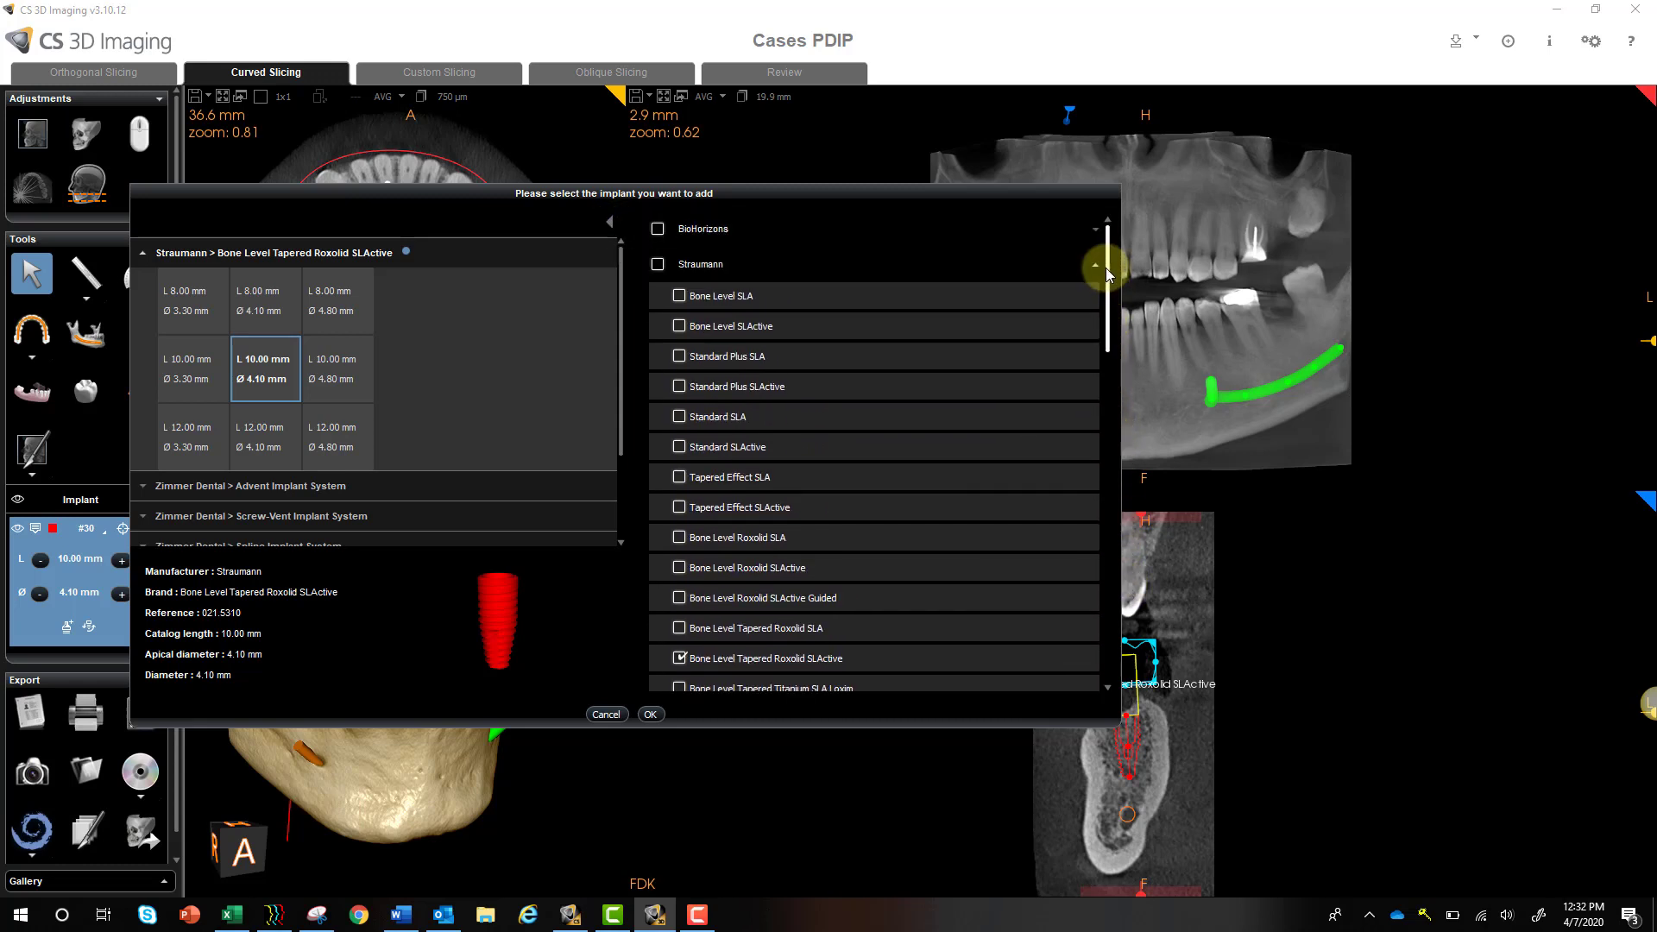
{"action": "left_click_drag", "start_coordinate": [1108, 316], "coordinate": [1108, 226]}
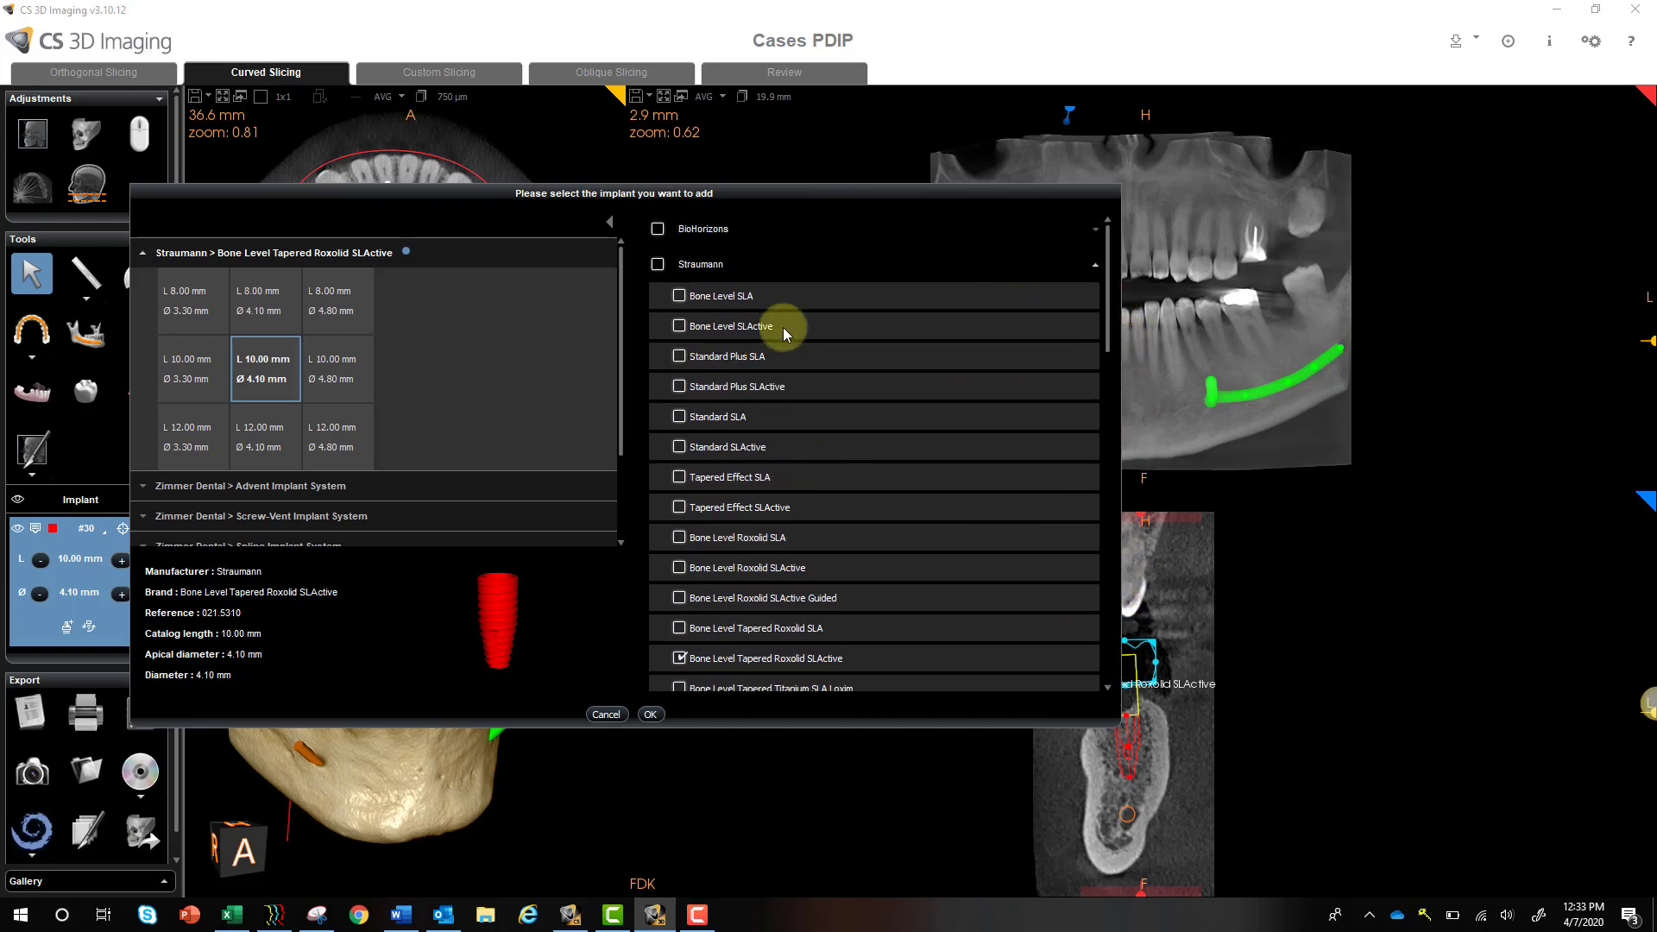
{"action": "left_click", "coordinate": [610, 223]}
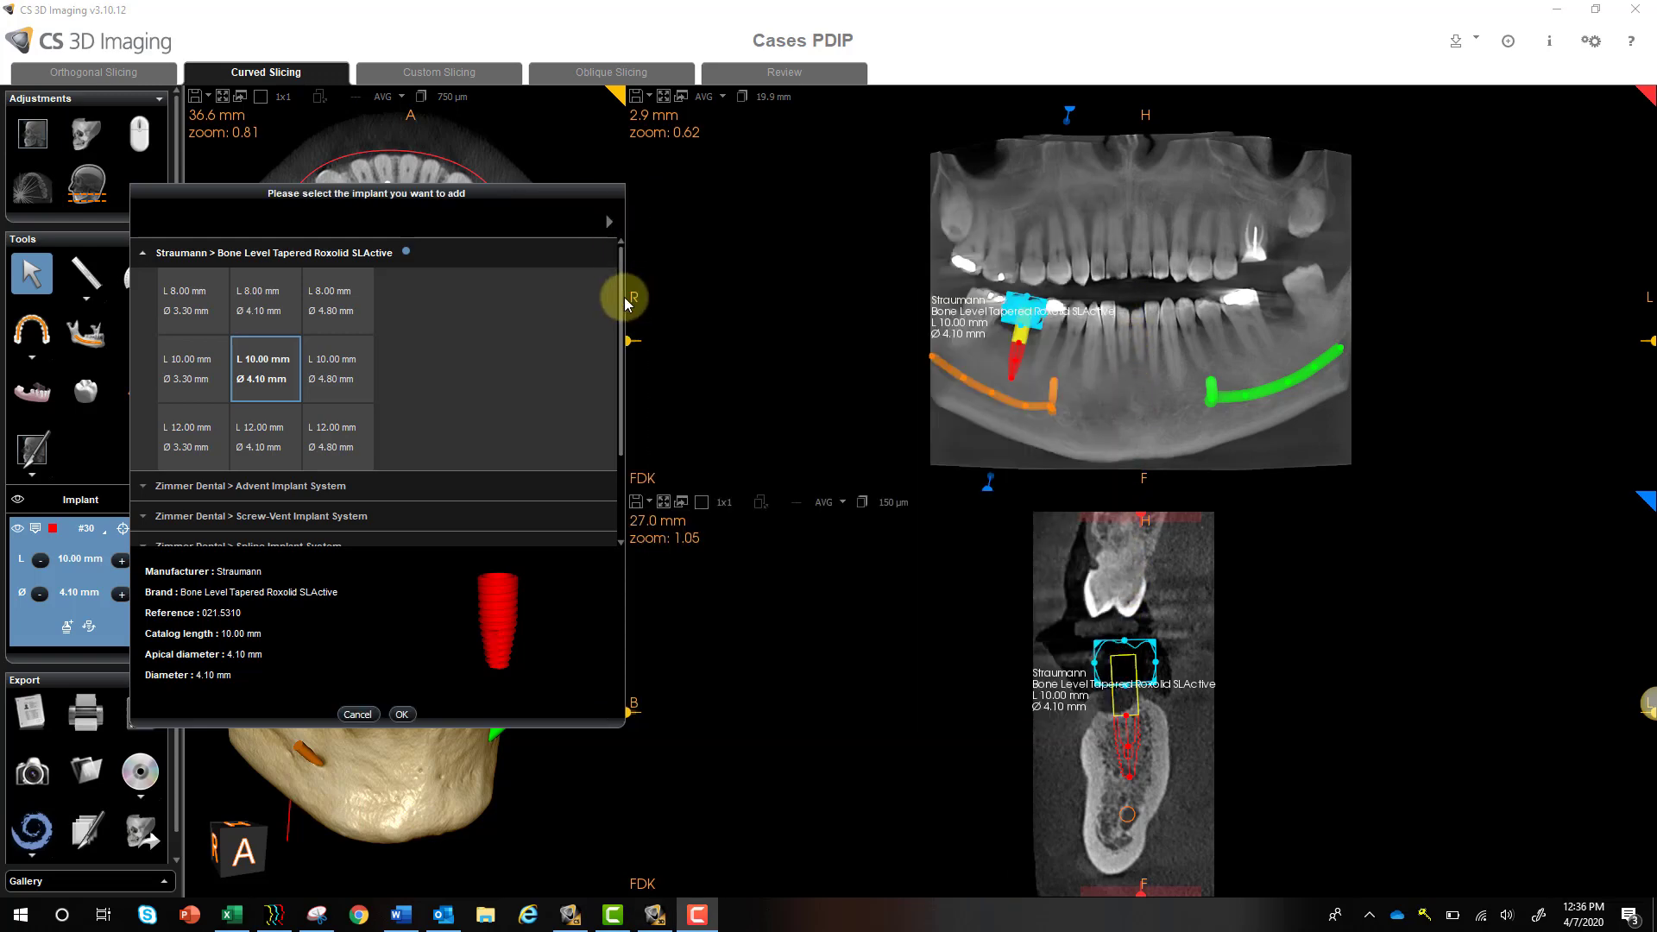
Choose the Zimmer Dental Tapered Screw-Vent implant, 10.00 mm long and 4.06 mm in diameter, and confirm it for #30.
{"action": "left_click_drag", "start_coordinate": [629, 296], "coordinate": [618, 352]}
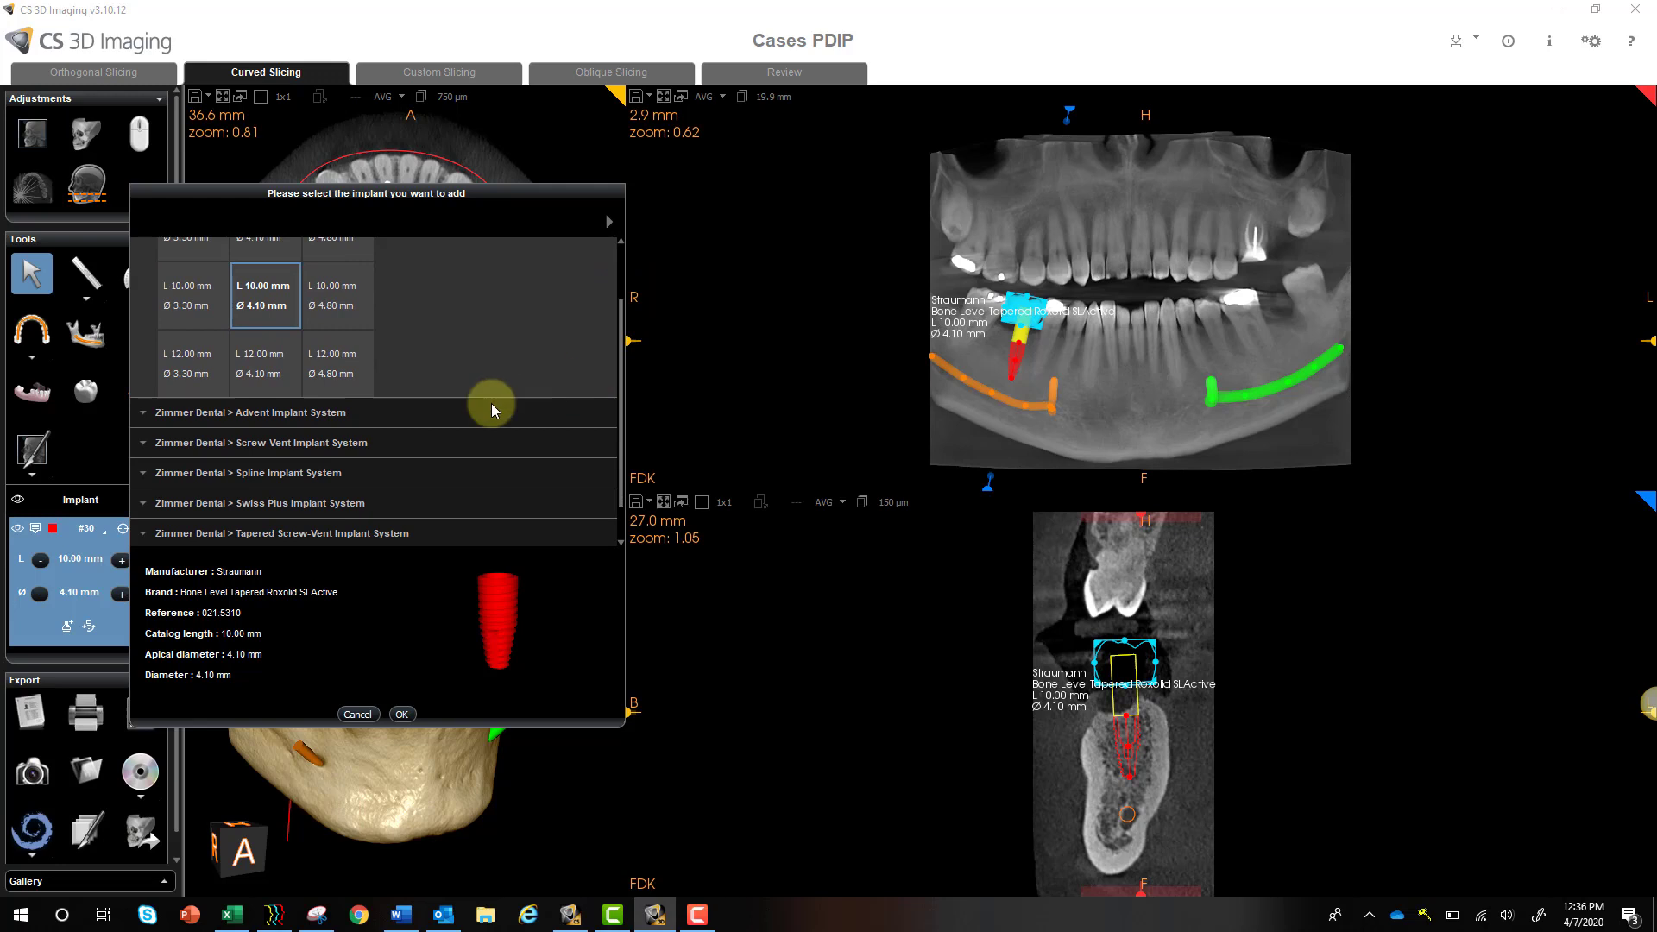
{"action": "left_click", "coordinate": [367, 532]}
{"action": "left_click", "coordinate": [405, 457]}
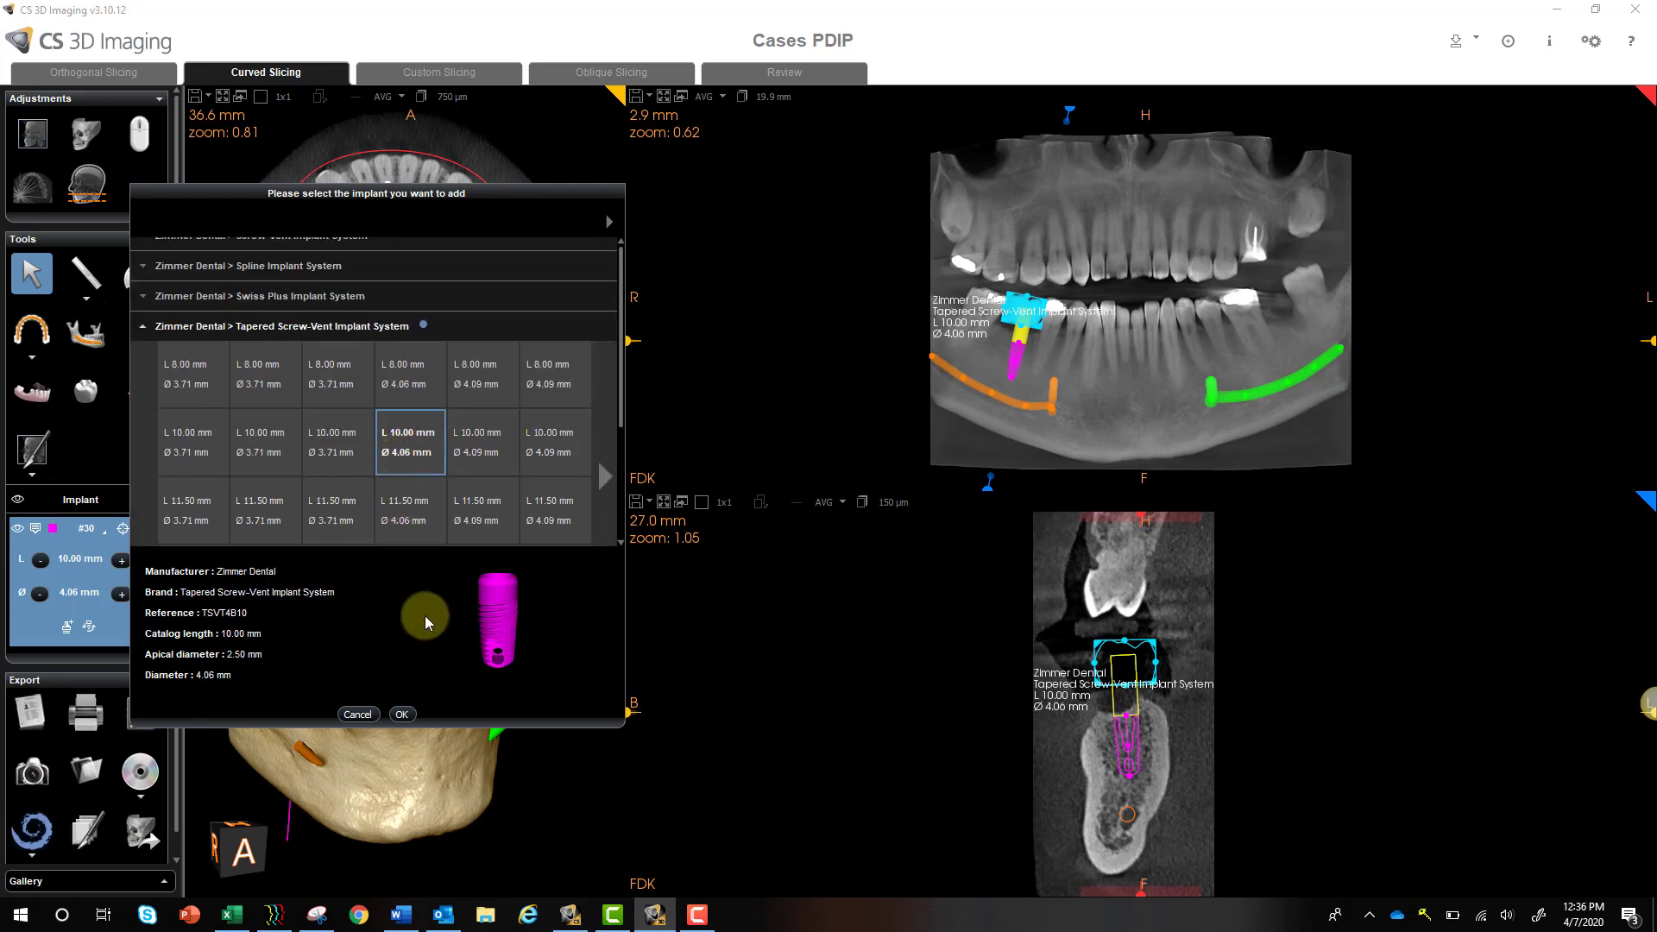
{"action": "left_click", "coordinate": [403, 713]}
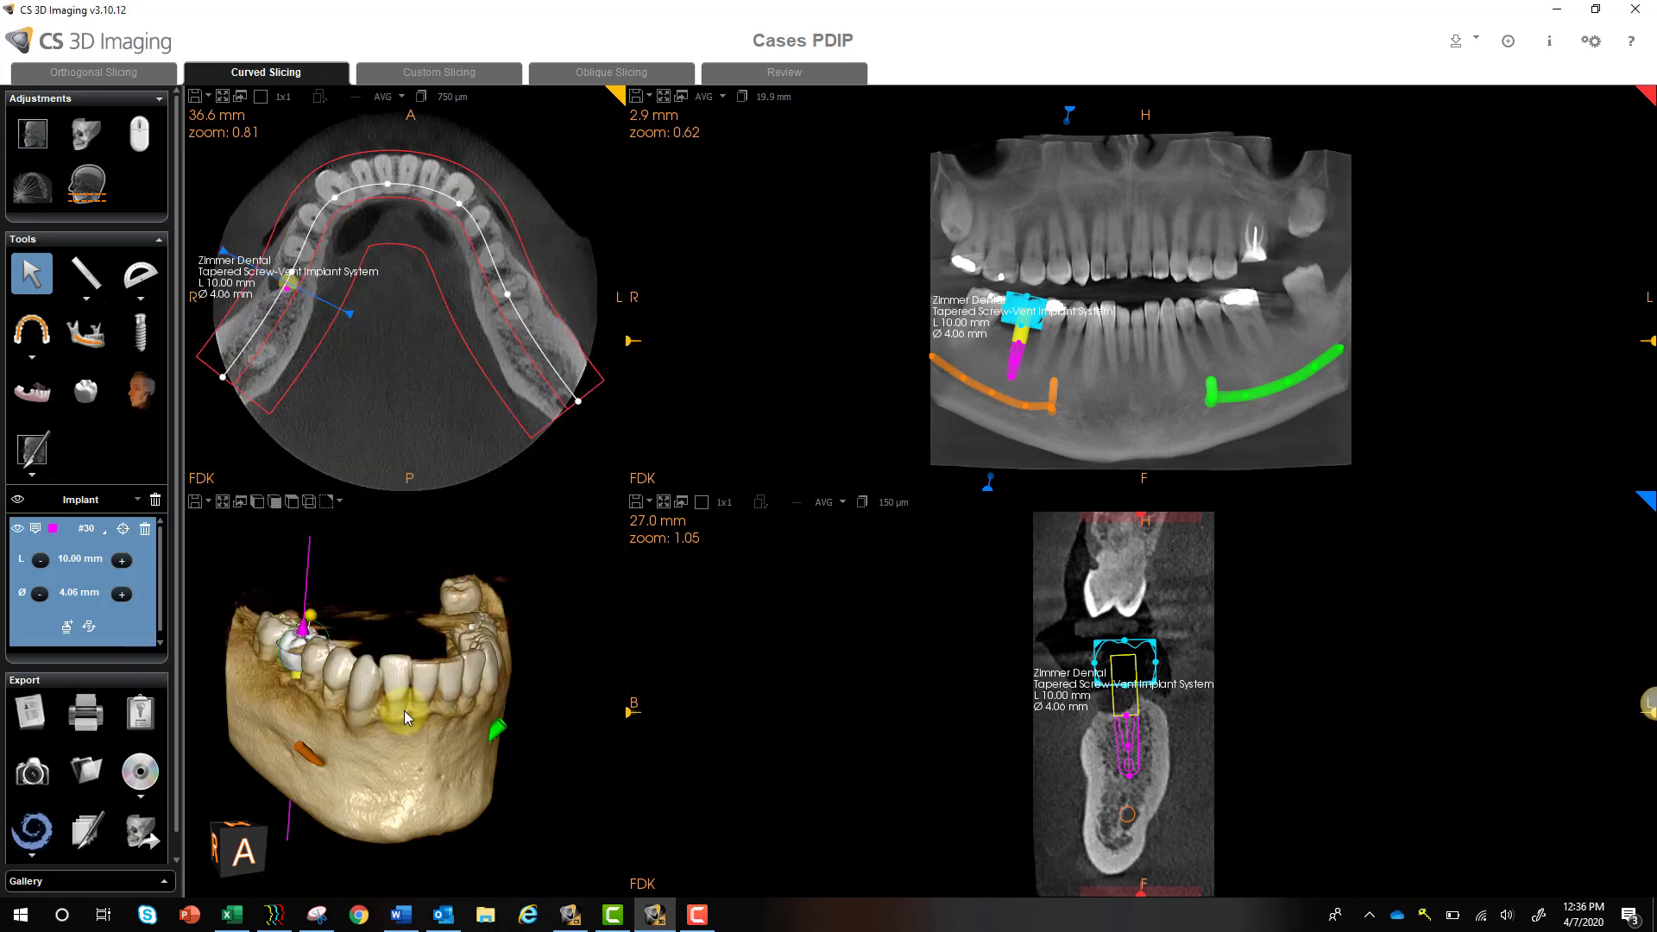
Enlarge the 3D volume view and slide the #30 implant up and back down along its axis.
{"action": "mouse_move", "coordinate": [347, 805]}
{"action": "left_mouse_down"}
{"action": "mouse_move", "coordinate": [423, 809]}
{"action": "mouse_move", "coordinate": [371, 784]}
{"action": "left_mouse_up"}
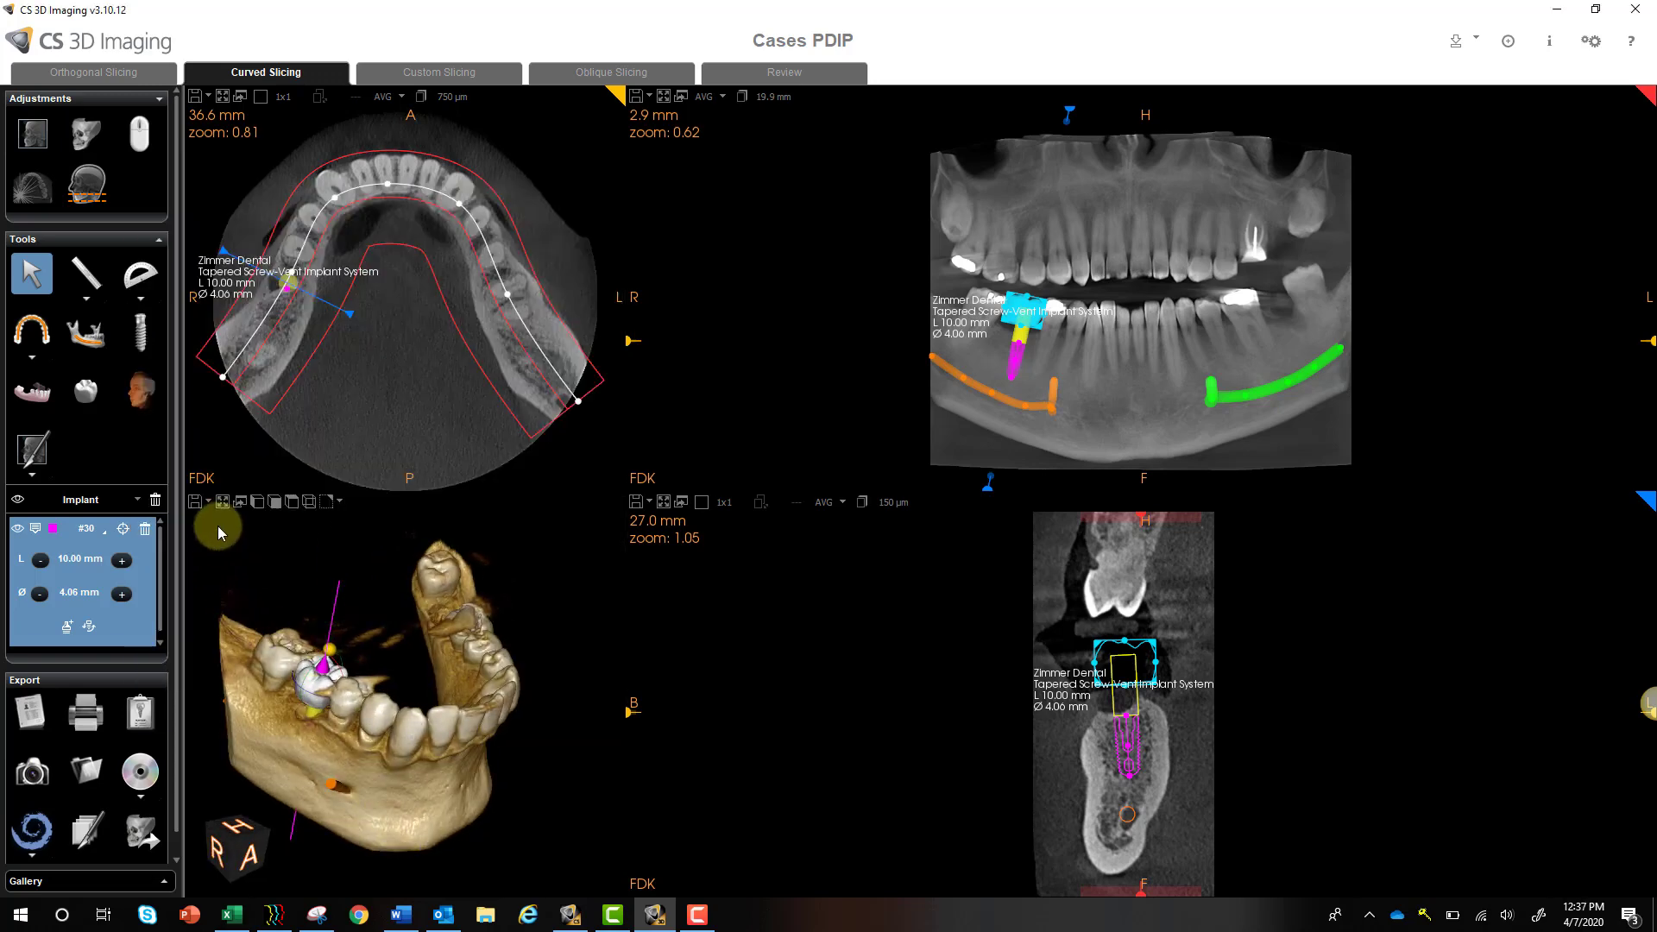
{"action": "left_click", "coordinate": [222, 502]}
{"action": "mouse_move", "coordinate": [447, 547]}
{"action": "left_mouse_down"}
{"action": "mouse_move", "coordinate": [430, 650]}
{"action": "mouse_move", "coordinate": [457, 526]}
{"action": "left_mouse_up"}
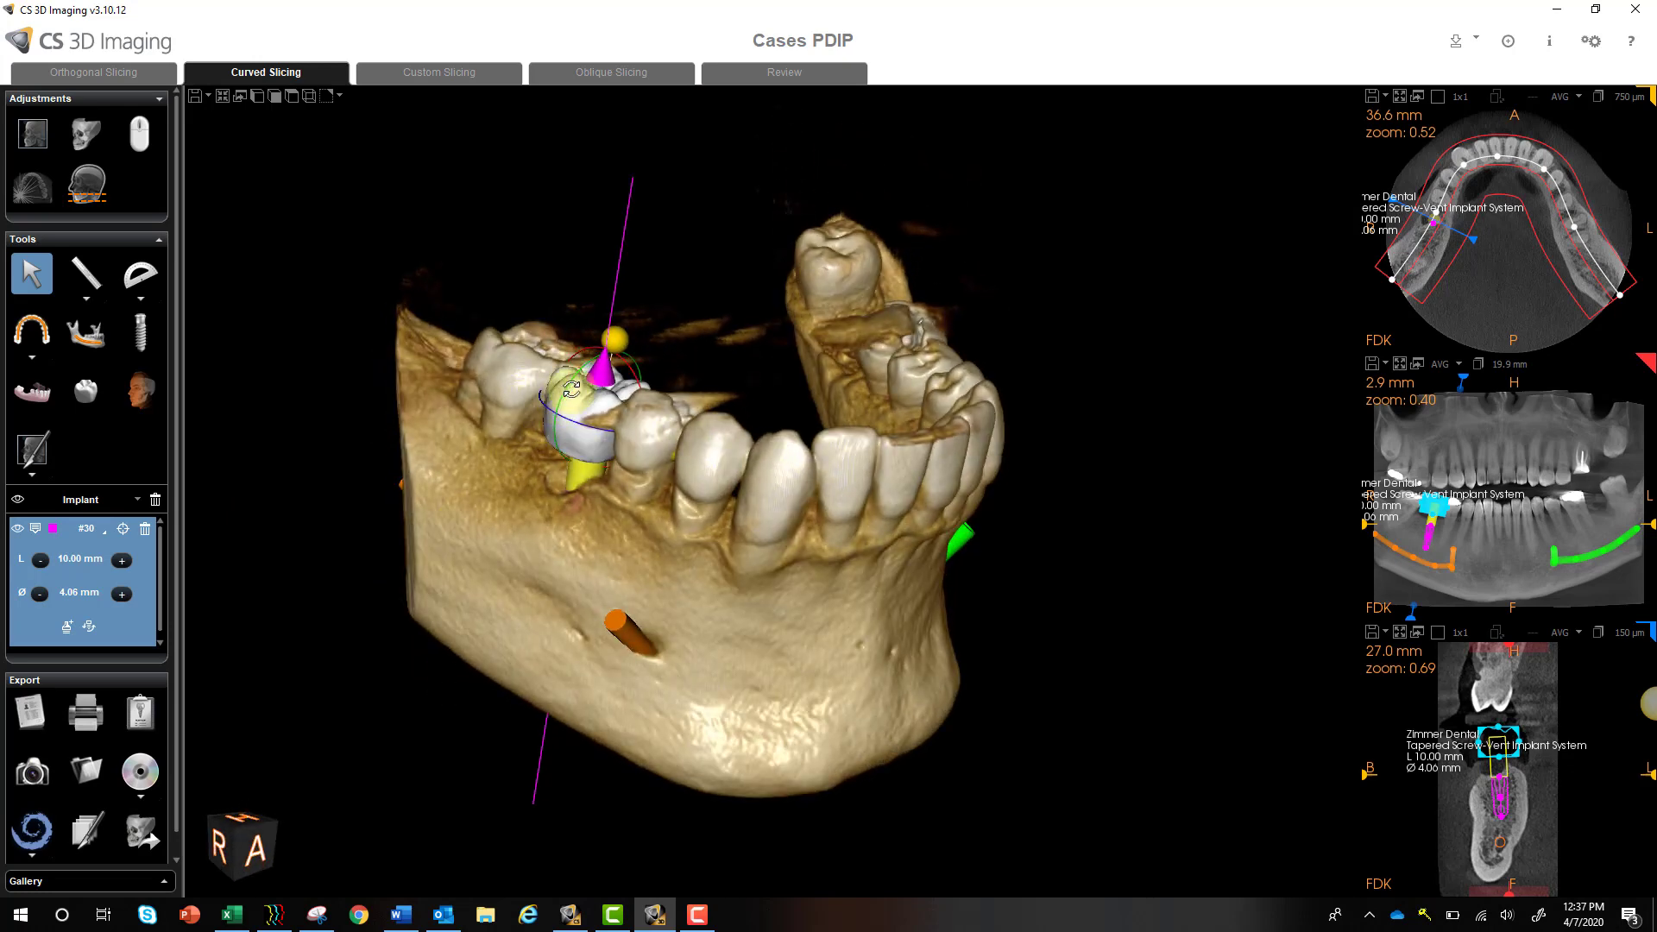
{"action": "left_click_drag", "start_coordinate": [602, 372], "coordinate": [618, 304]}
{"action": "left_click_drag", "start_coordinate": [617, 335], "coordinate": [617, 358]}
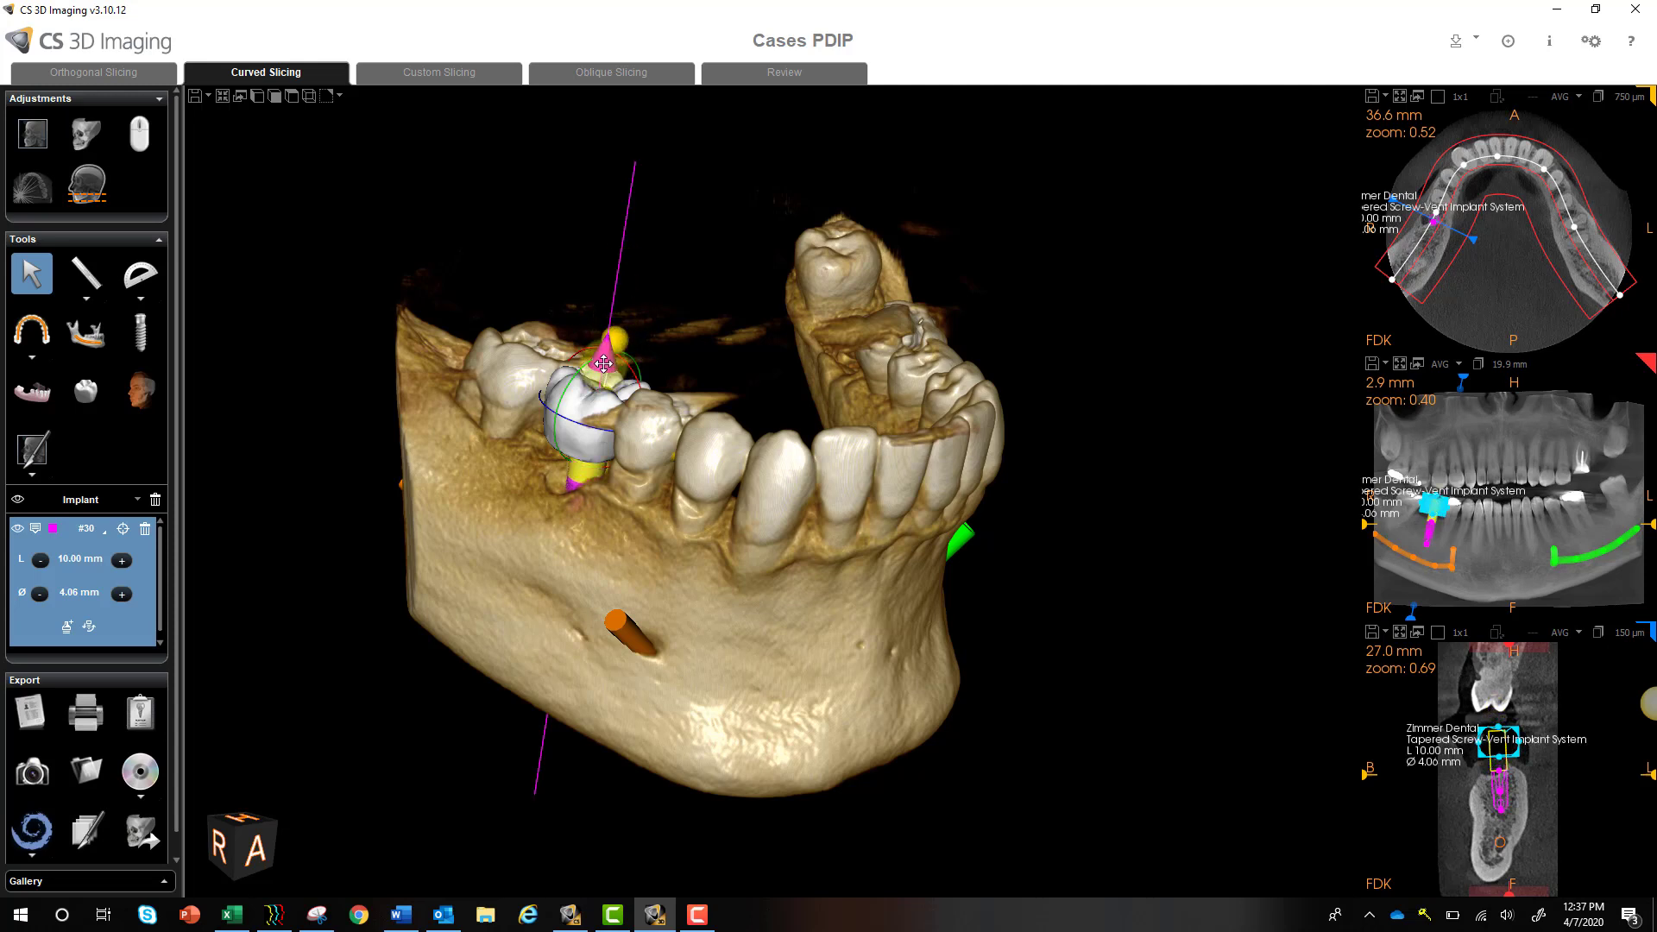
{"action": "left_click_drag", "start_coordinate": [730, 248], "coordinate": [923, 197]}
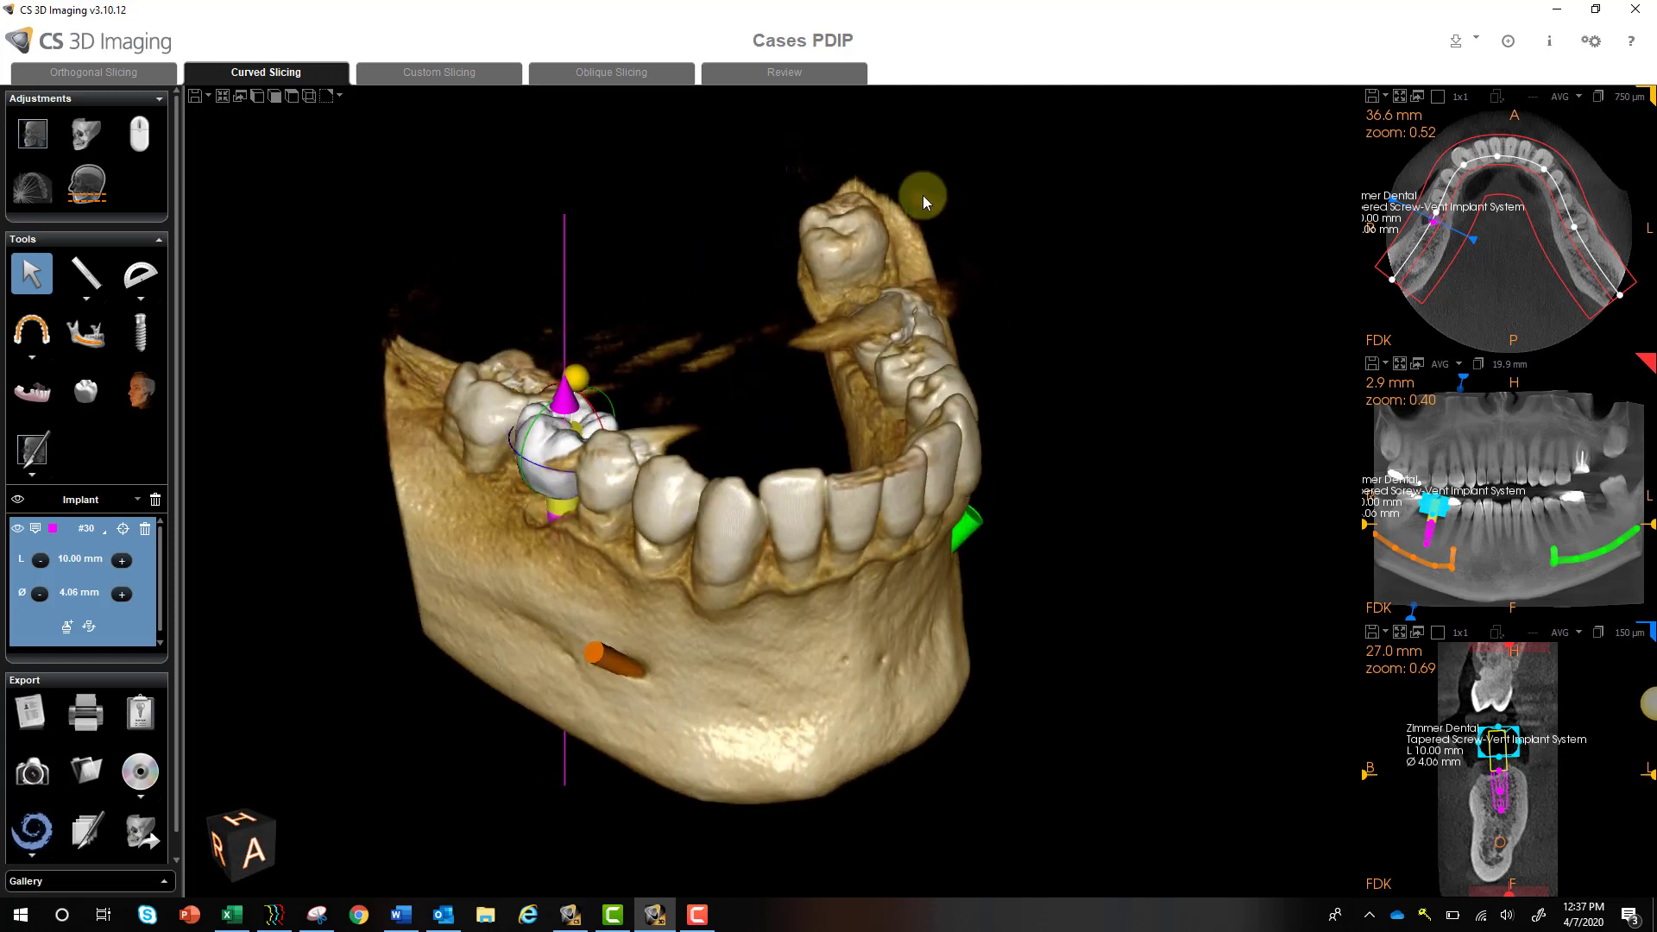
Set the length of the restorative space to 20 mm in the implant preferences and accept the change.
{"action": "left_click", "coordinate": [1590, 43]}
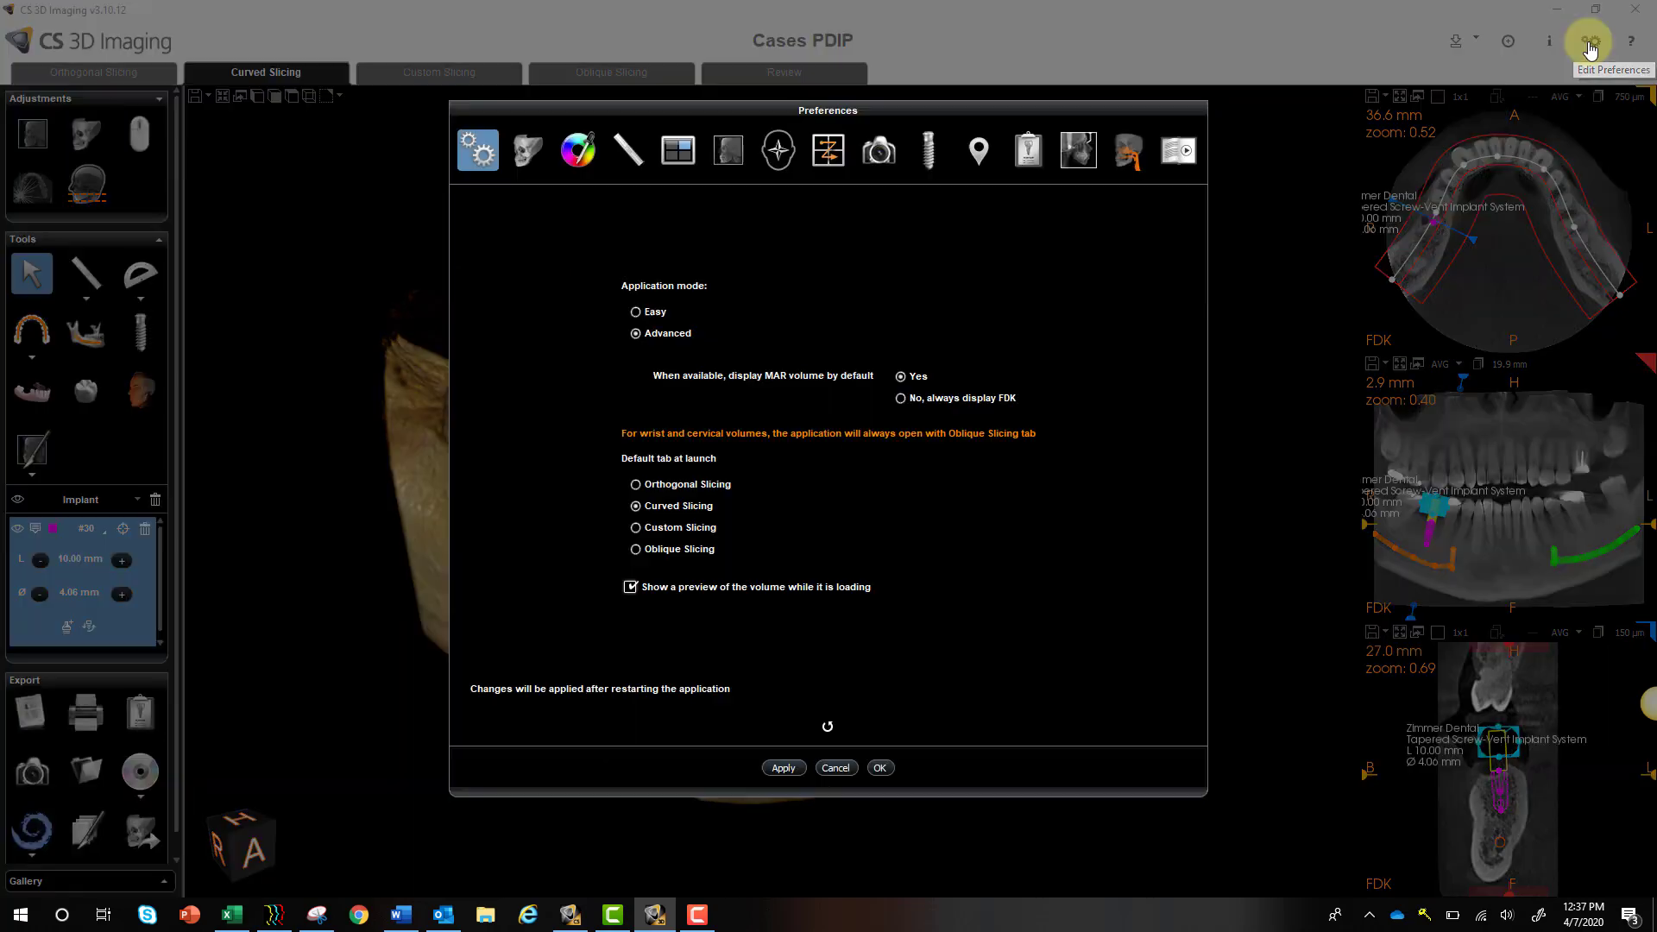
{"action": "left_click", "coordinate": [930, 153]}
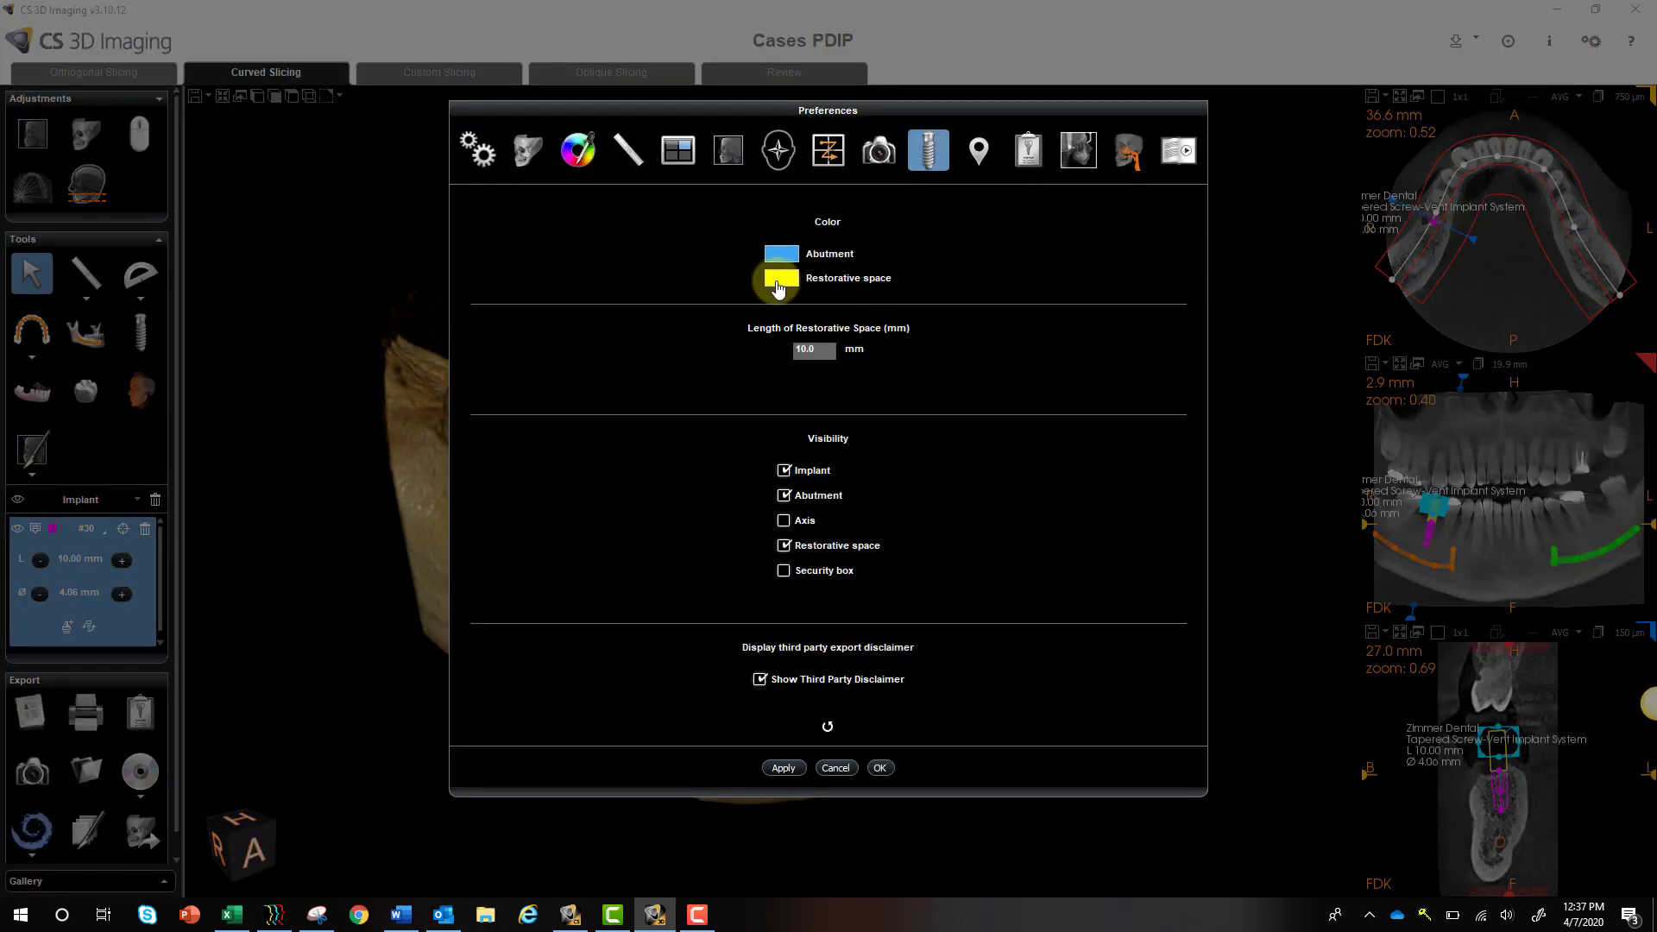
{"action": "double_click", "coordinate": [810, 348]}
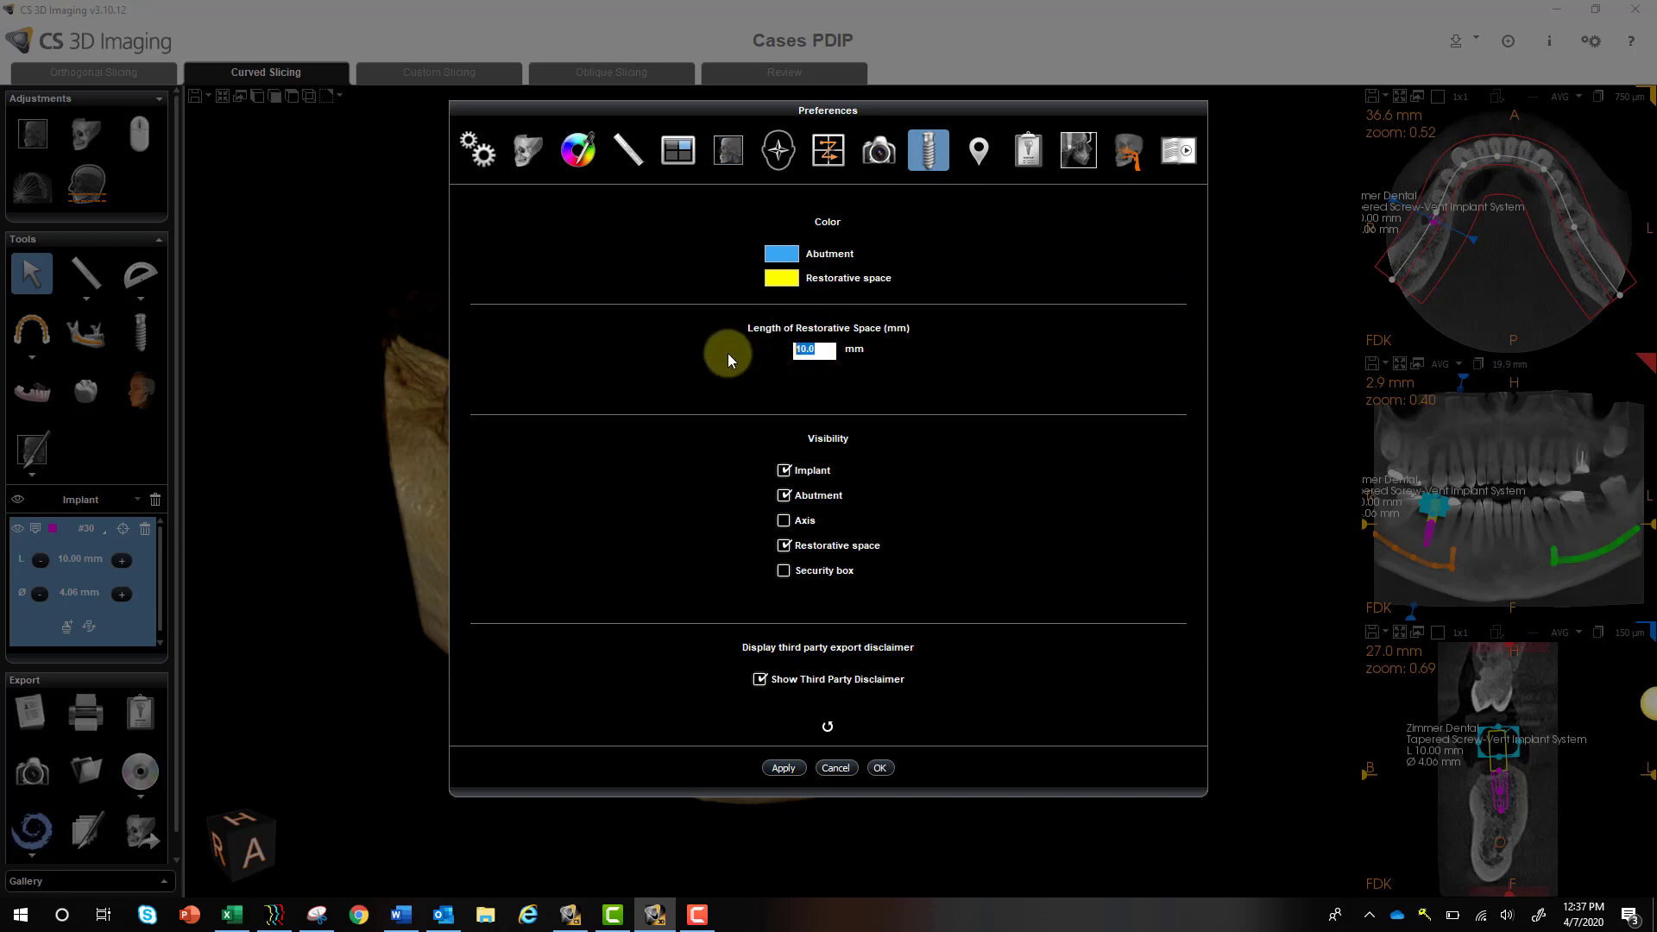
{"action": "type", "text": "20"}
{"action": "left_click", "coordinate": [880, 768]}
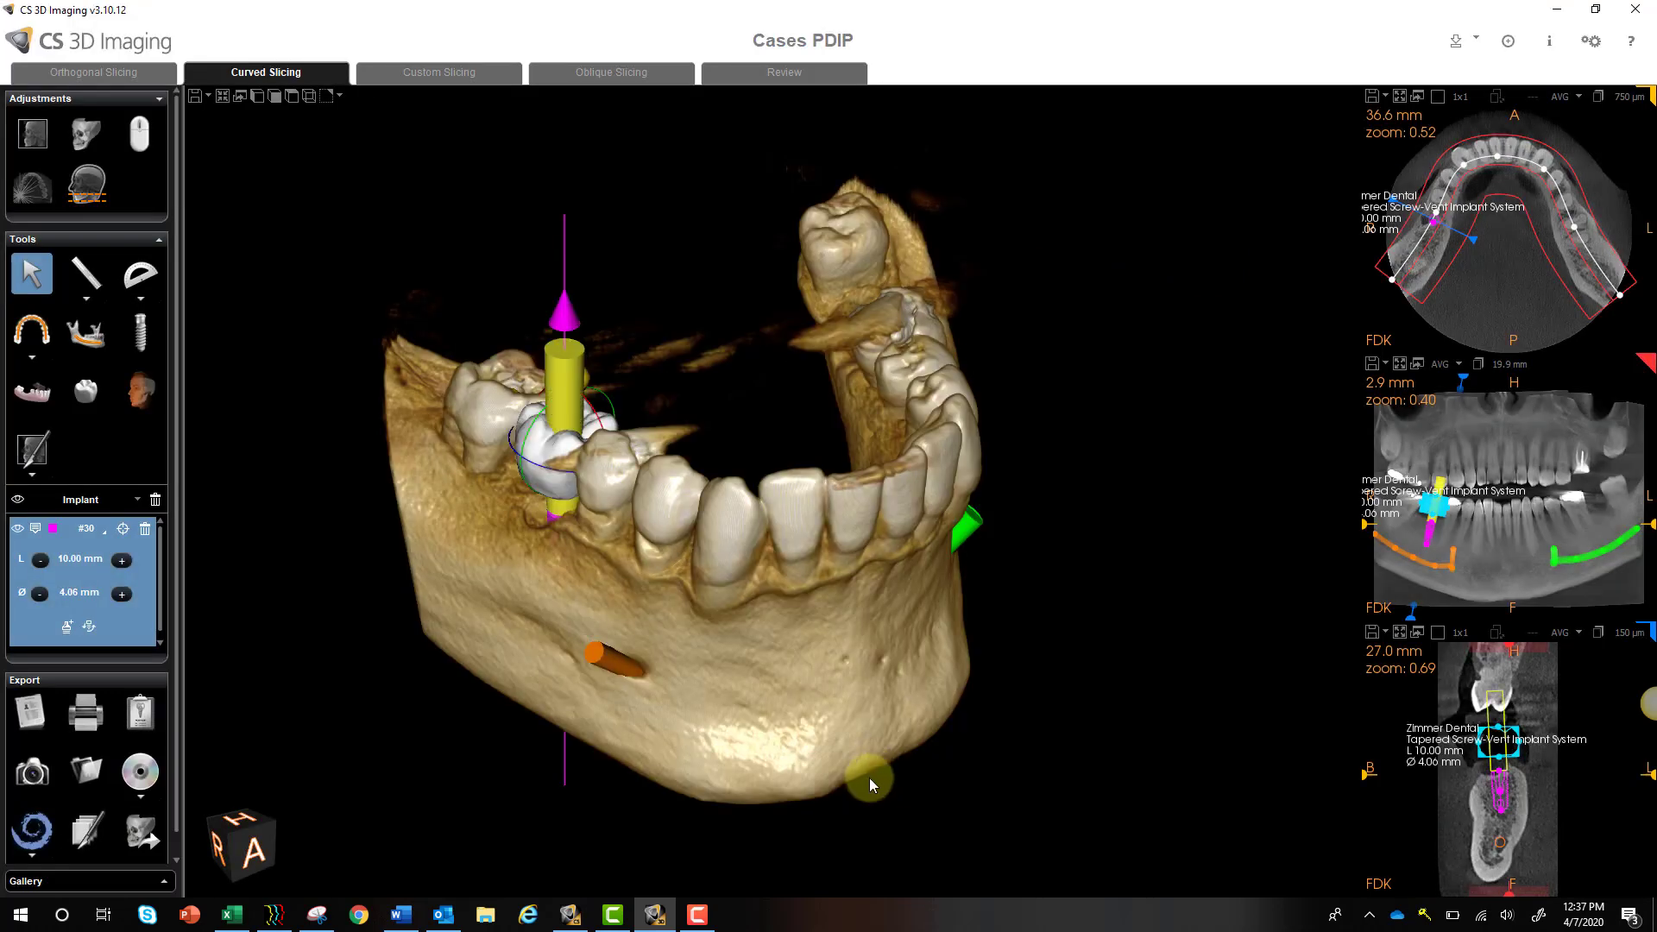
Move the implant's information label clear of the bone in the cross-sectional slice.
{"action": "left_click_drag", "start_coordinate": [771, 735], "coordinate": [854, 732]}
{"action": "left_click", "coordinate": [1490, 867]}
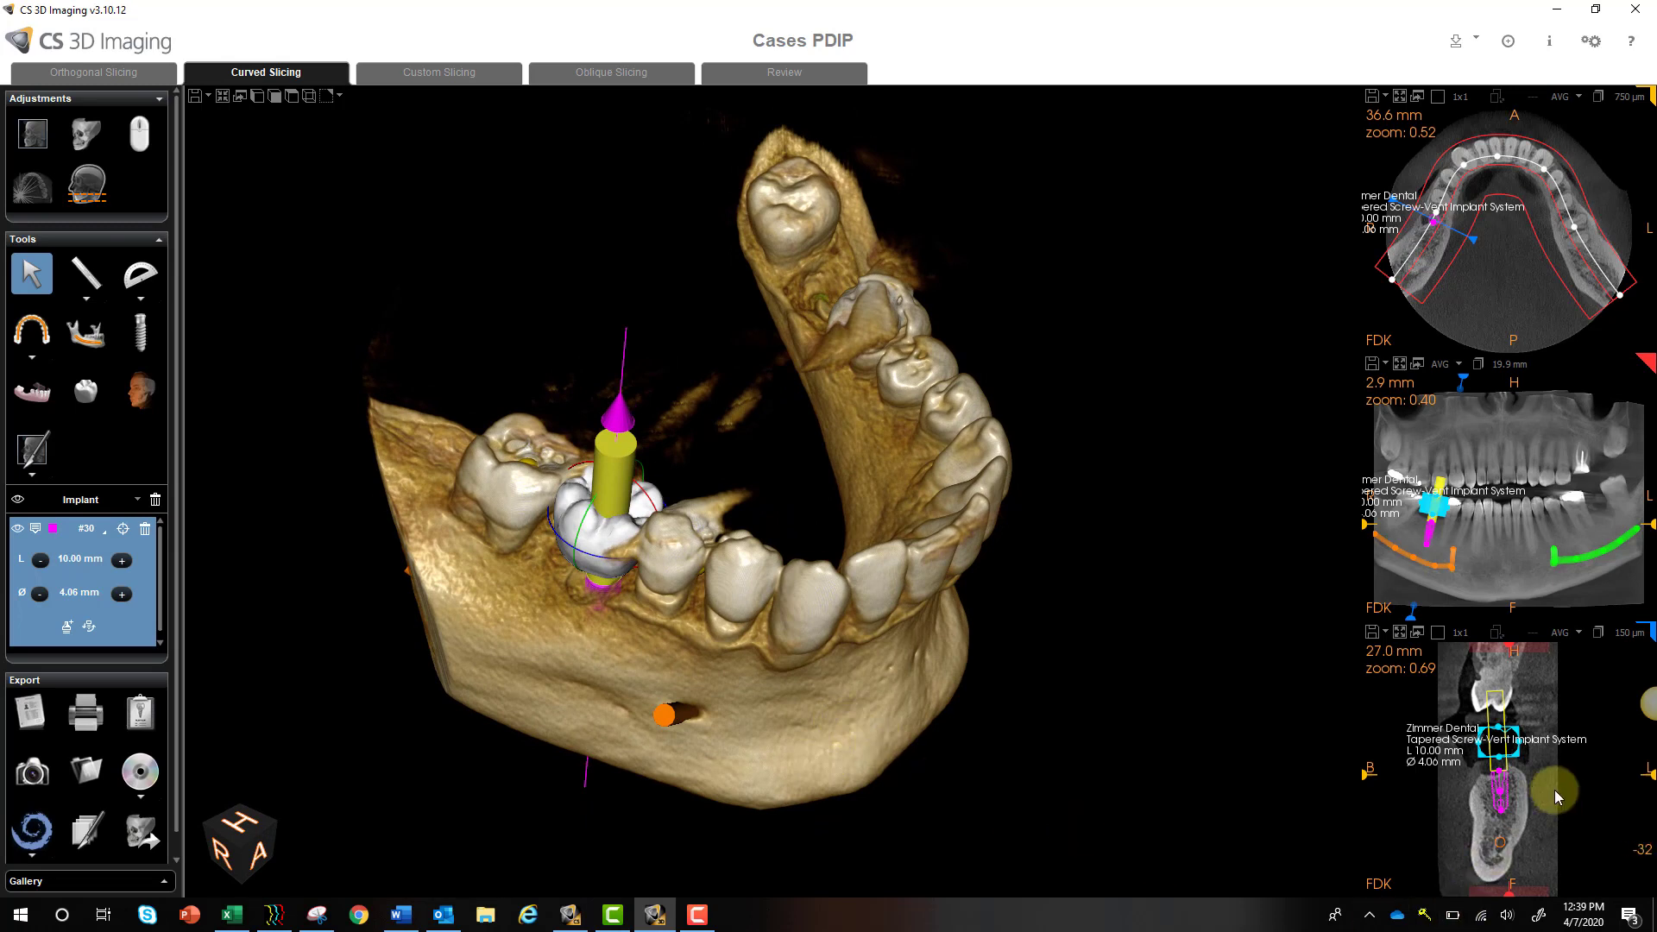
{"action": "scroll", "coordinate": [1553, 789], "scroll_direction": "up", "scroll_amount": 5}
{"action": "scroll", "coordinate": [1553, 789], "scroll_direction": "up", "scroll_amount": 4}
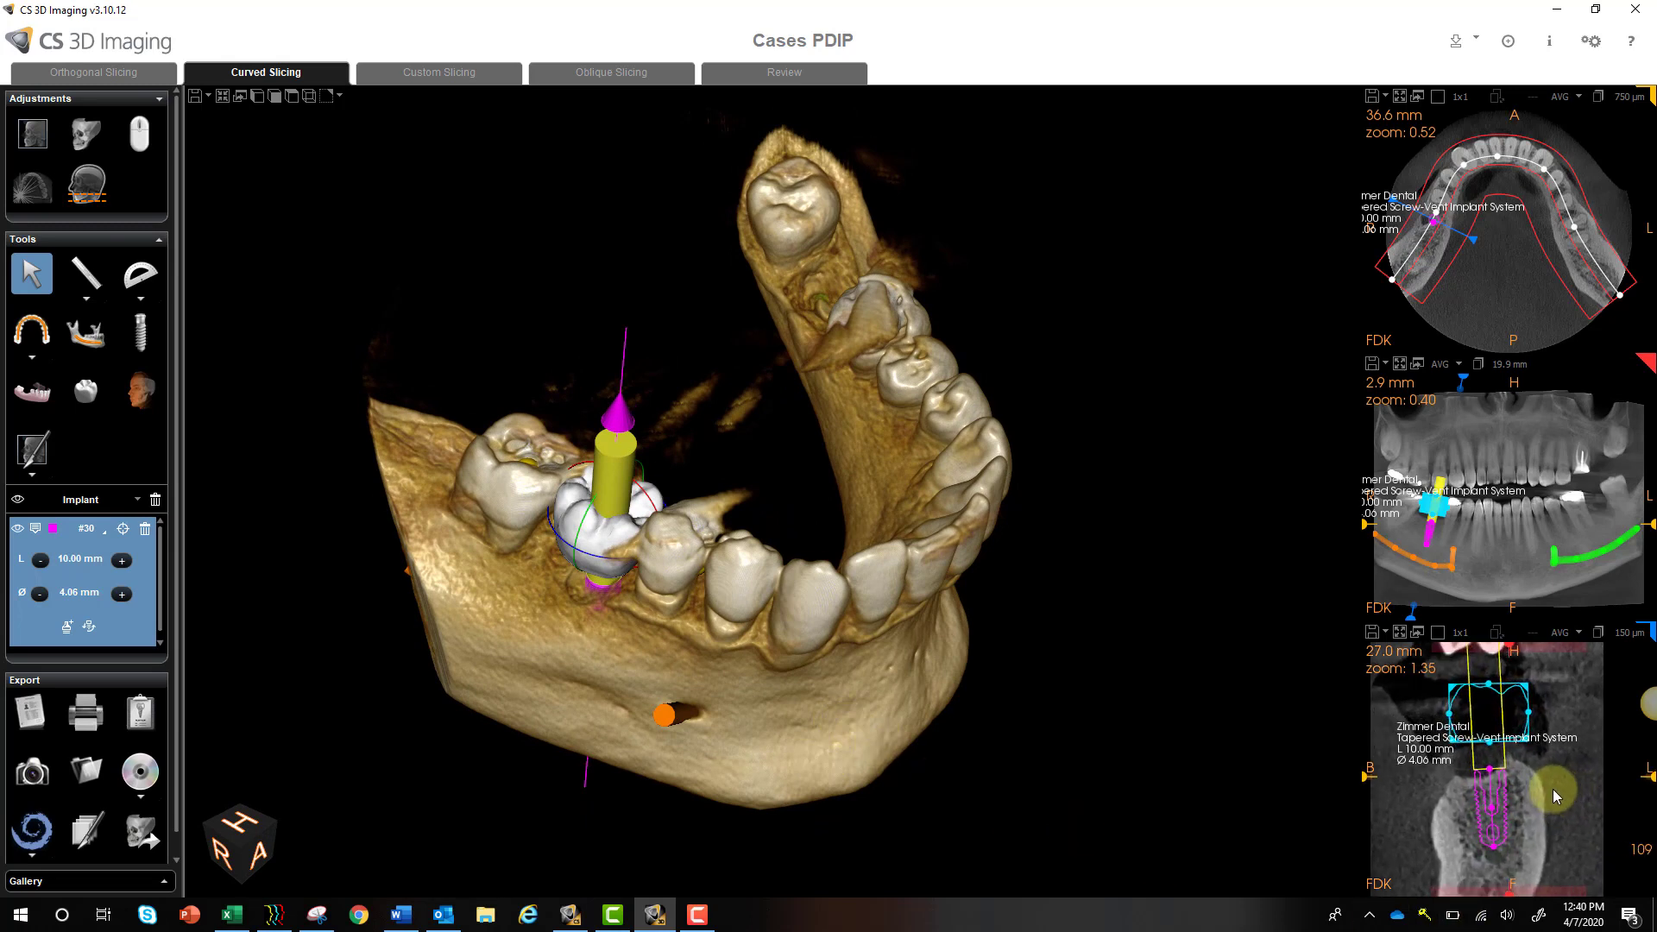
{"action": "scroll", "coordinate": [1575, 775], "scroll_direction": "down", "scroll_amount": 2}
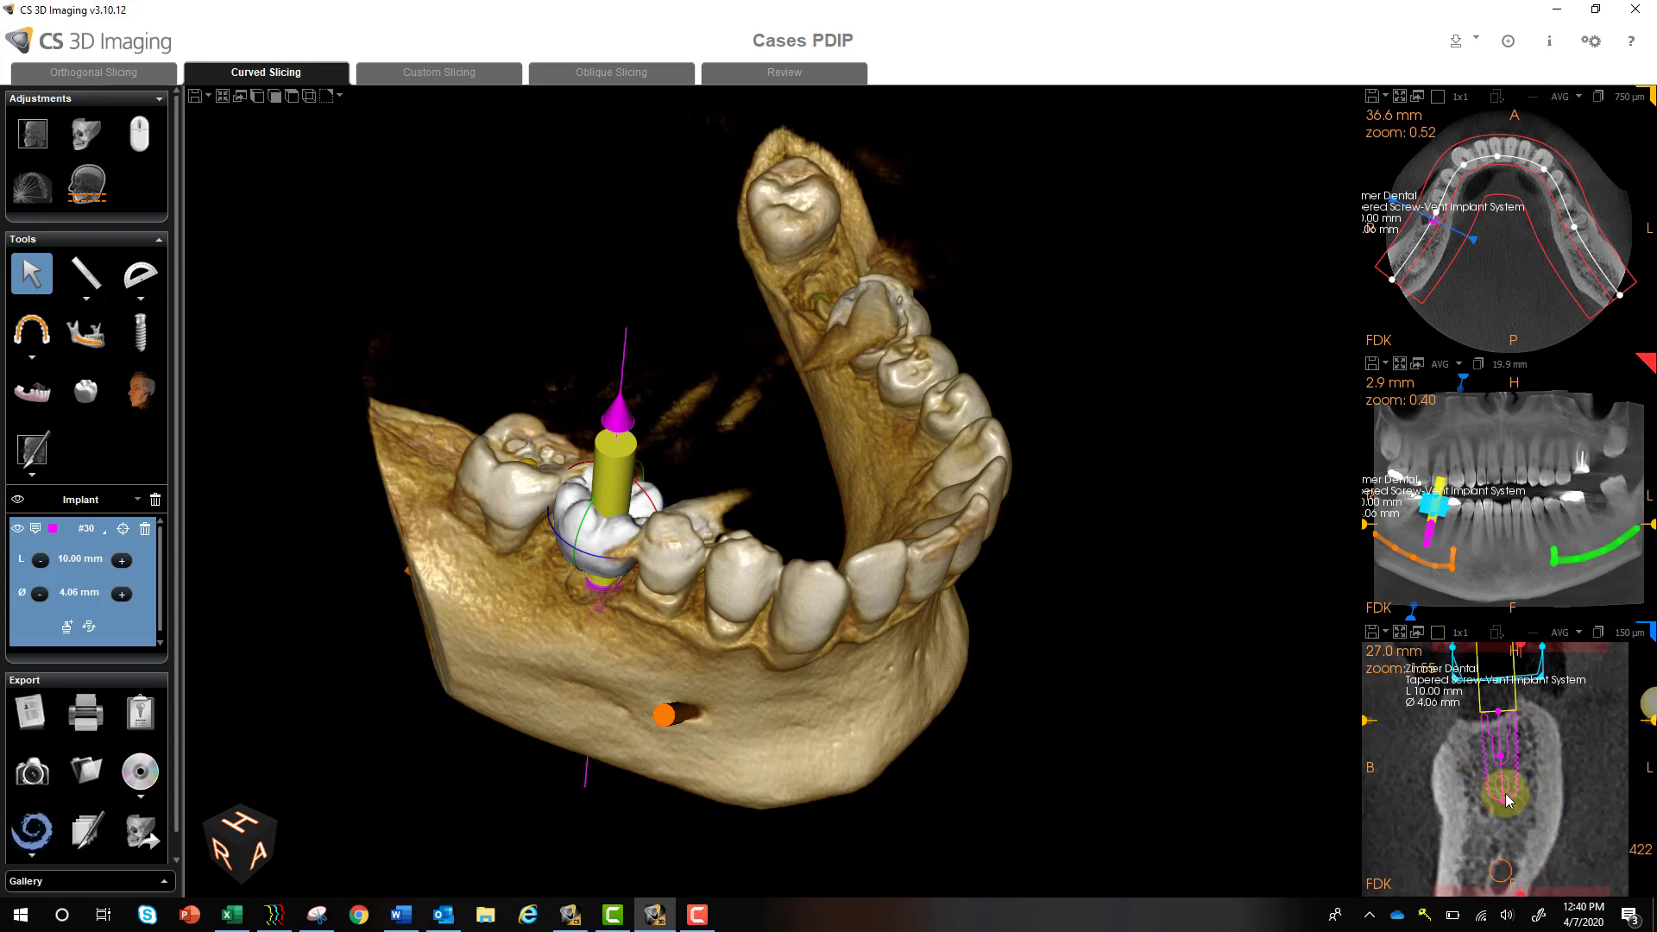
{"action": "scroll", "coordinate": [1491, 528], "scroll_direction": "up", "scroll_amount": 3}
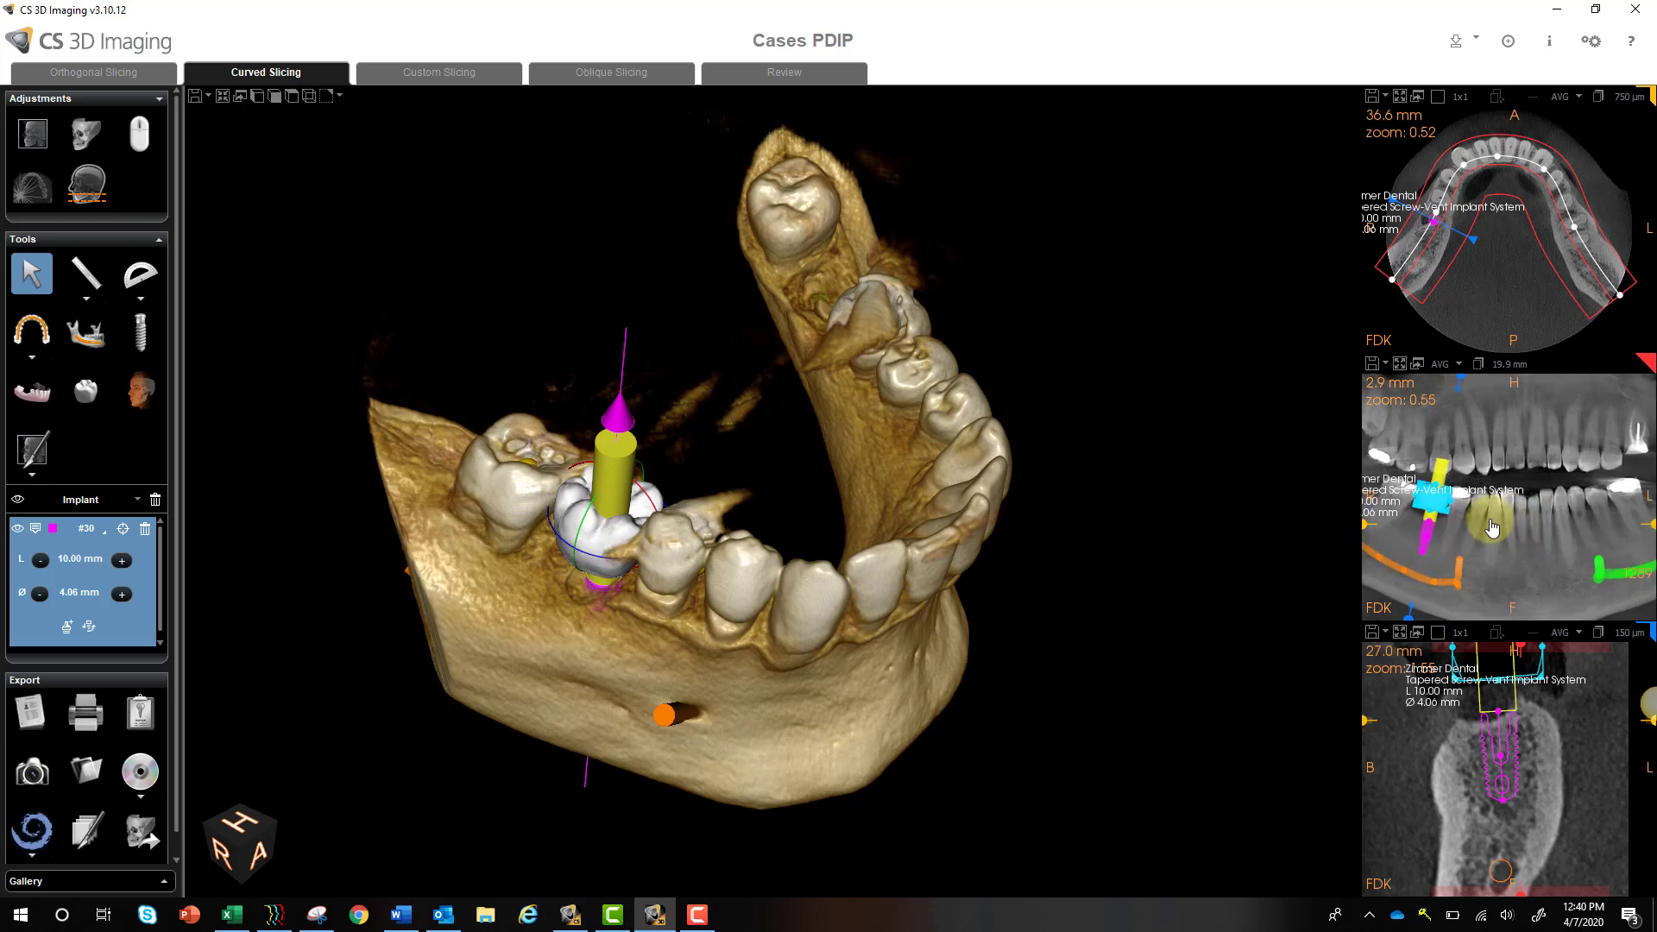
{"action": "scroll", "coordinate": [1576, 534], "scroll_direction": "up", "scroll_amount": 2}
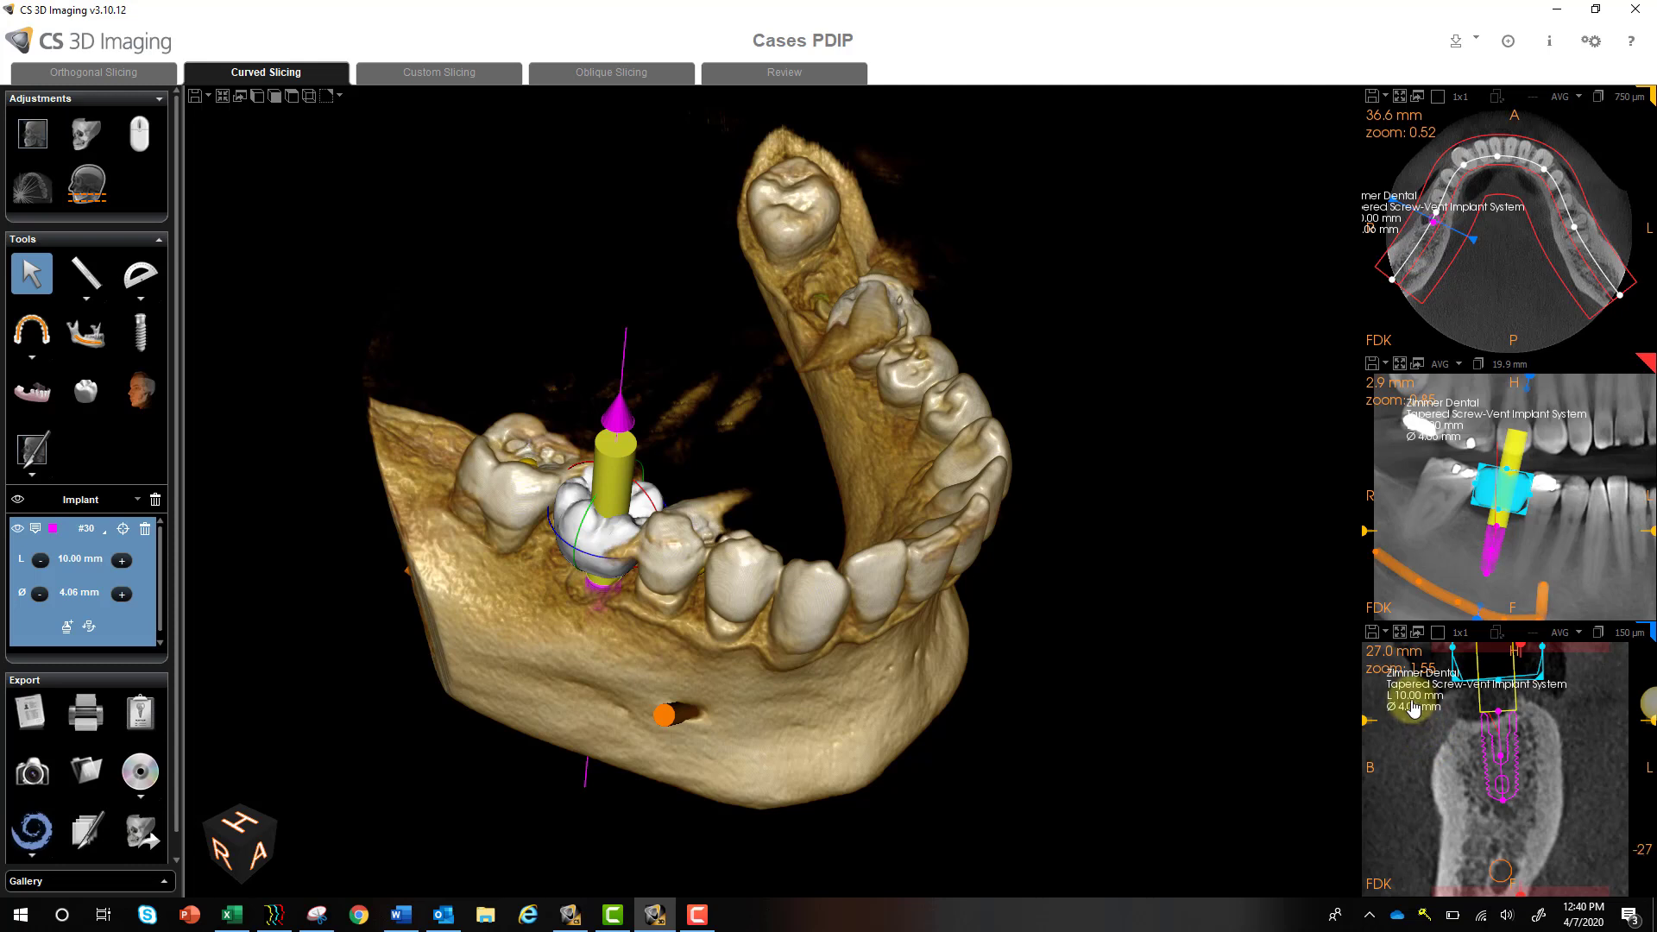
{"action": "left_click_drag", "start_coordinate": [1415, 712], "coordinate": [1621, 694]}
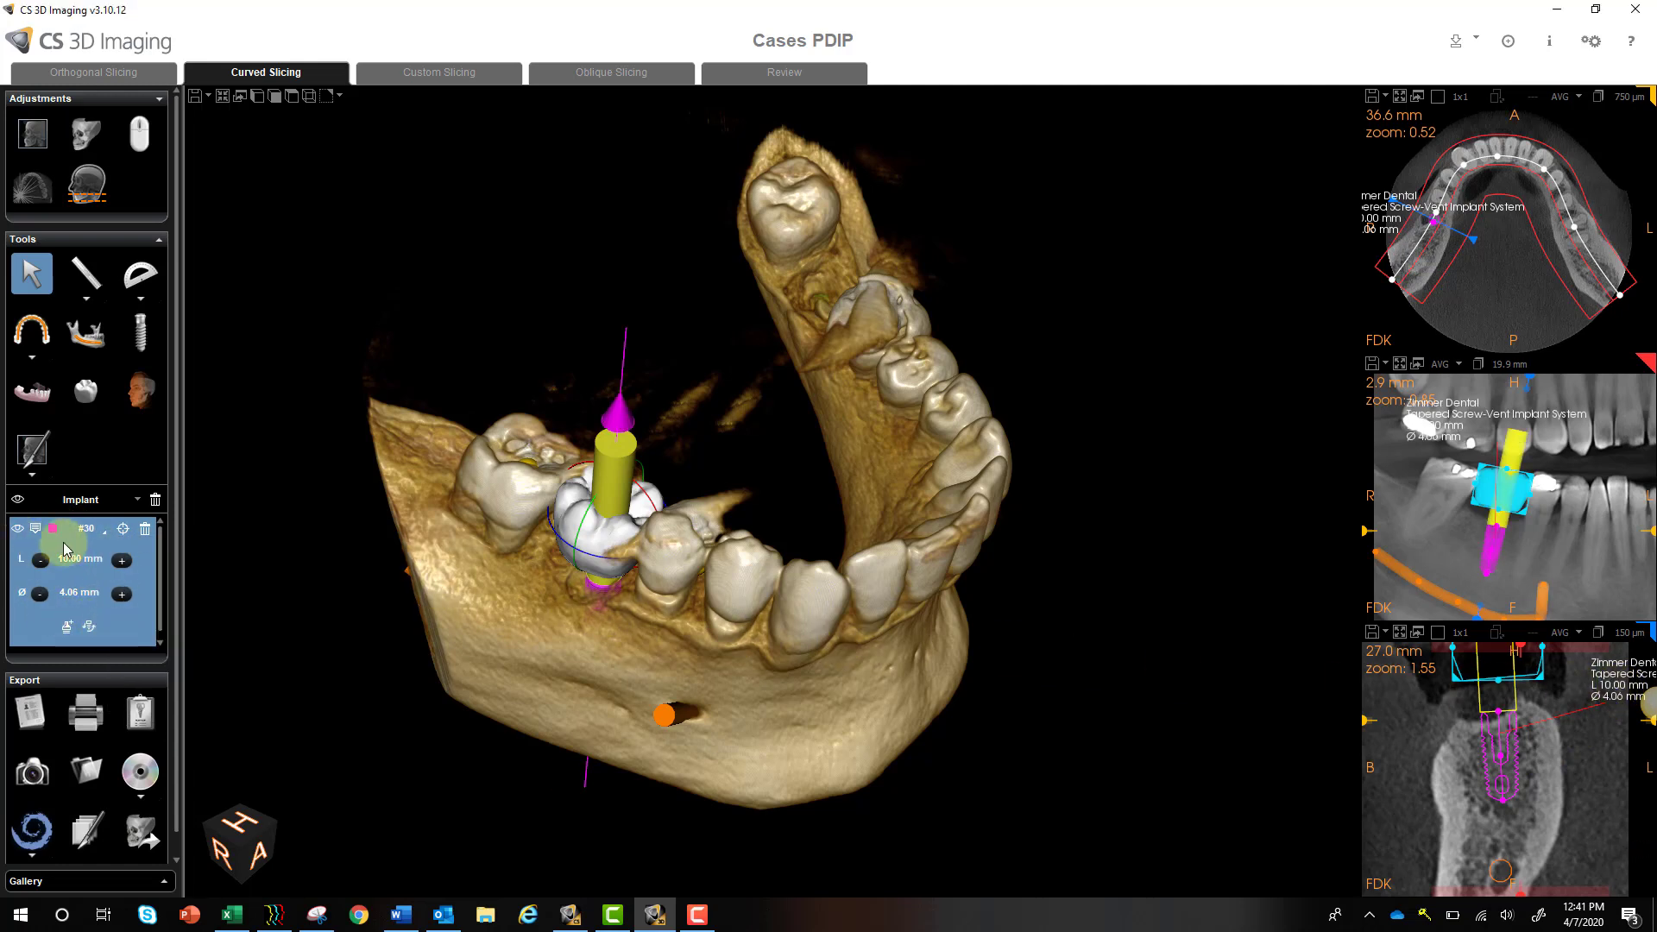
Check the #30 implant's manufacturer, model, dimensions and crown/implant angle, and hide its property label in the slices.
{"action": "mouse_move", "coordinate": [87, 541]}
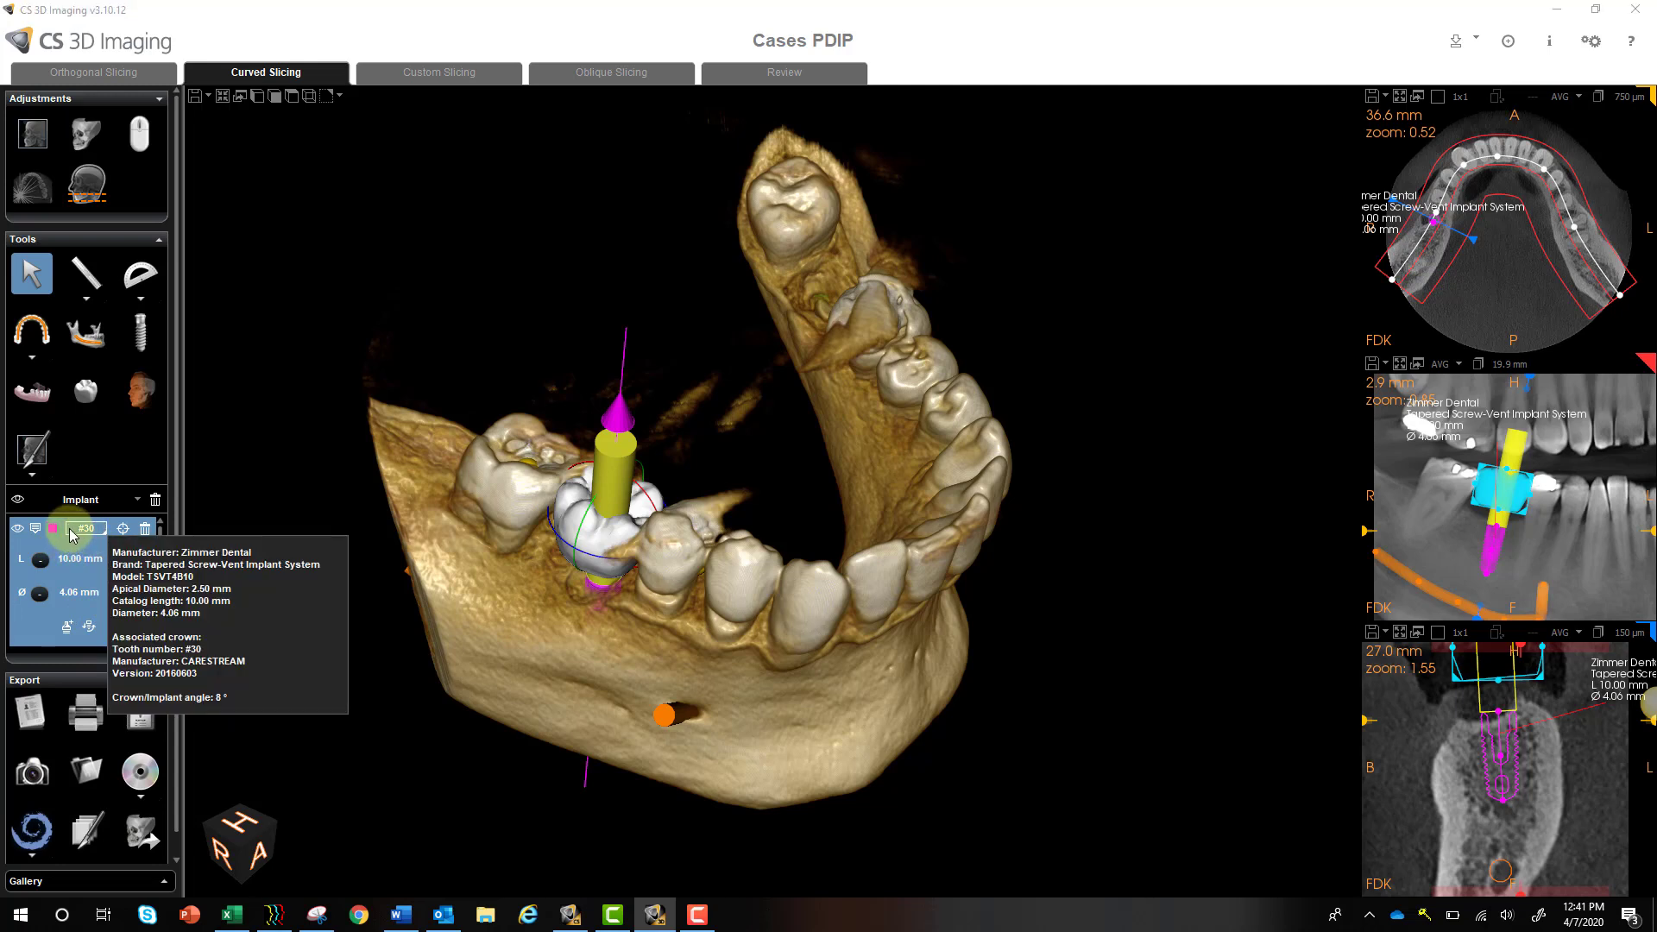
{"action": "left_click", "coordinate": [70, 529]}
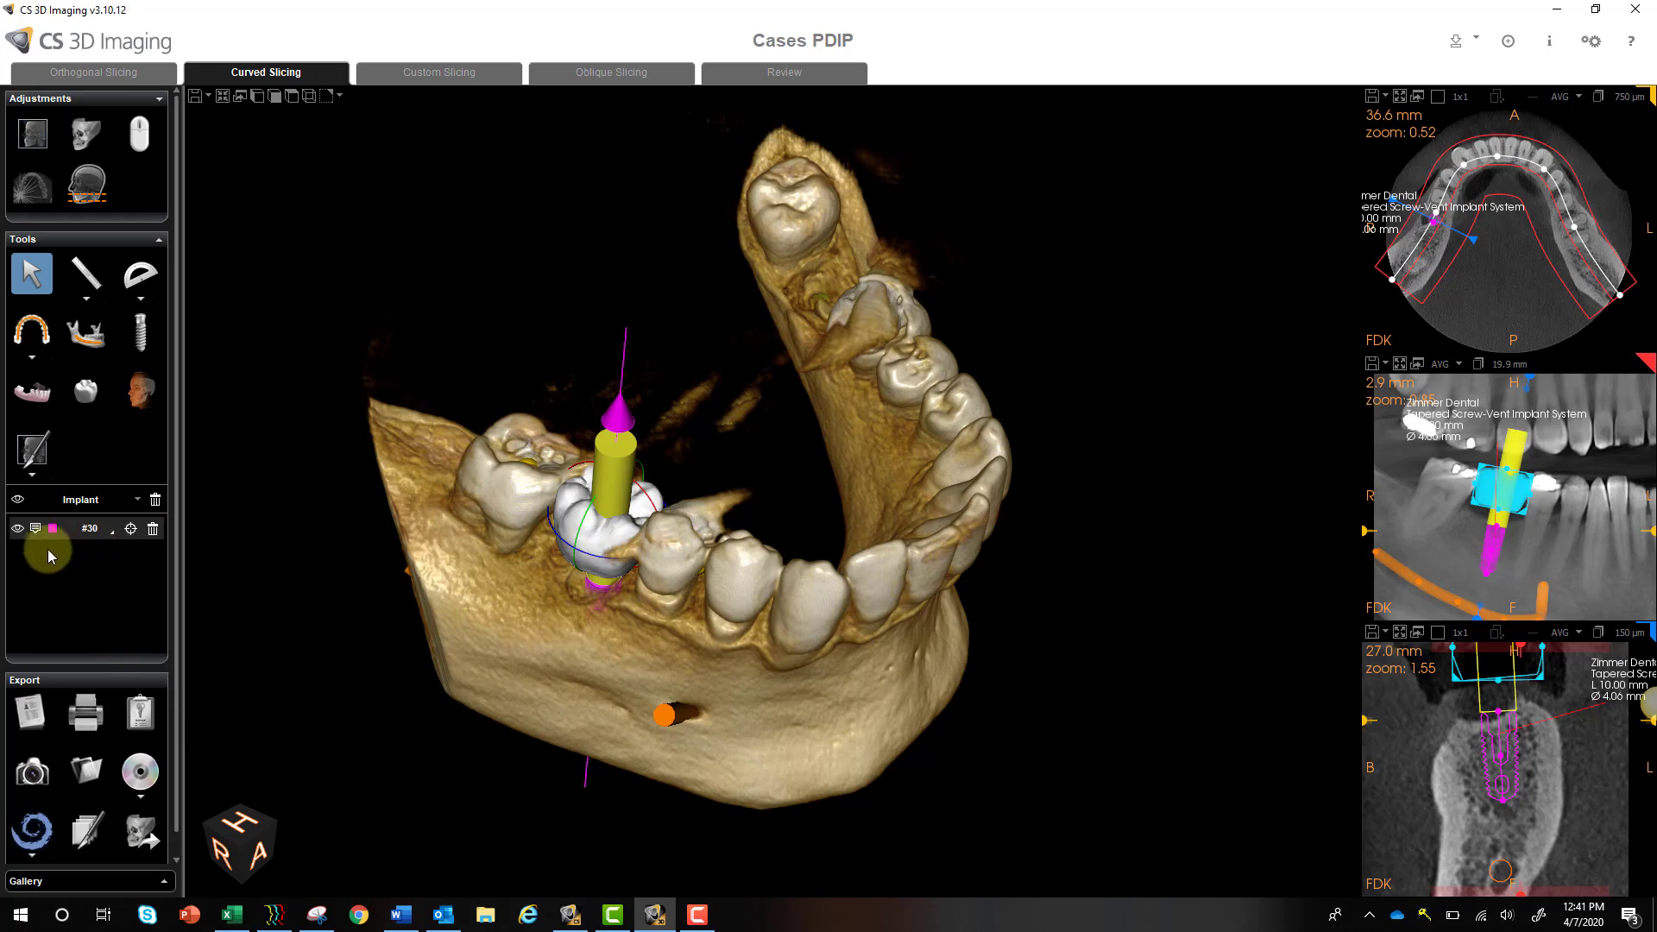
{"action": "mouse_move", "coordinate": [73, 531]}
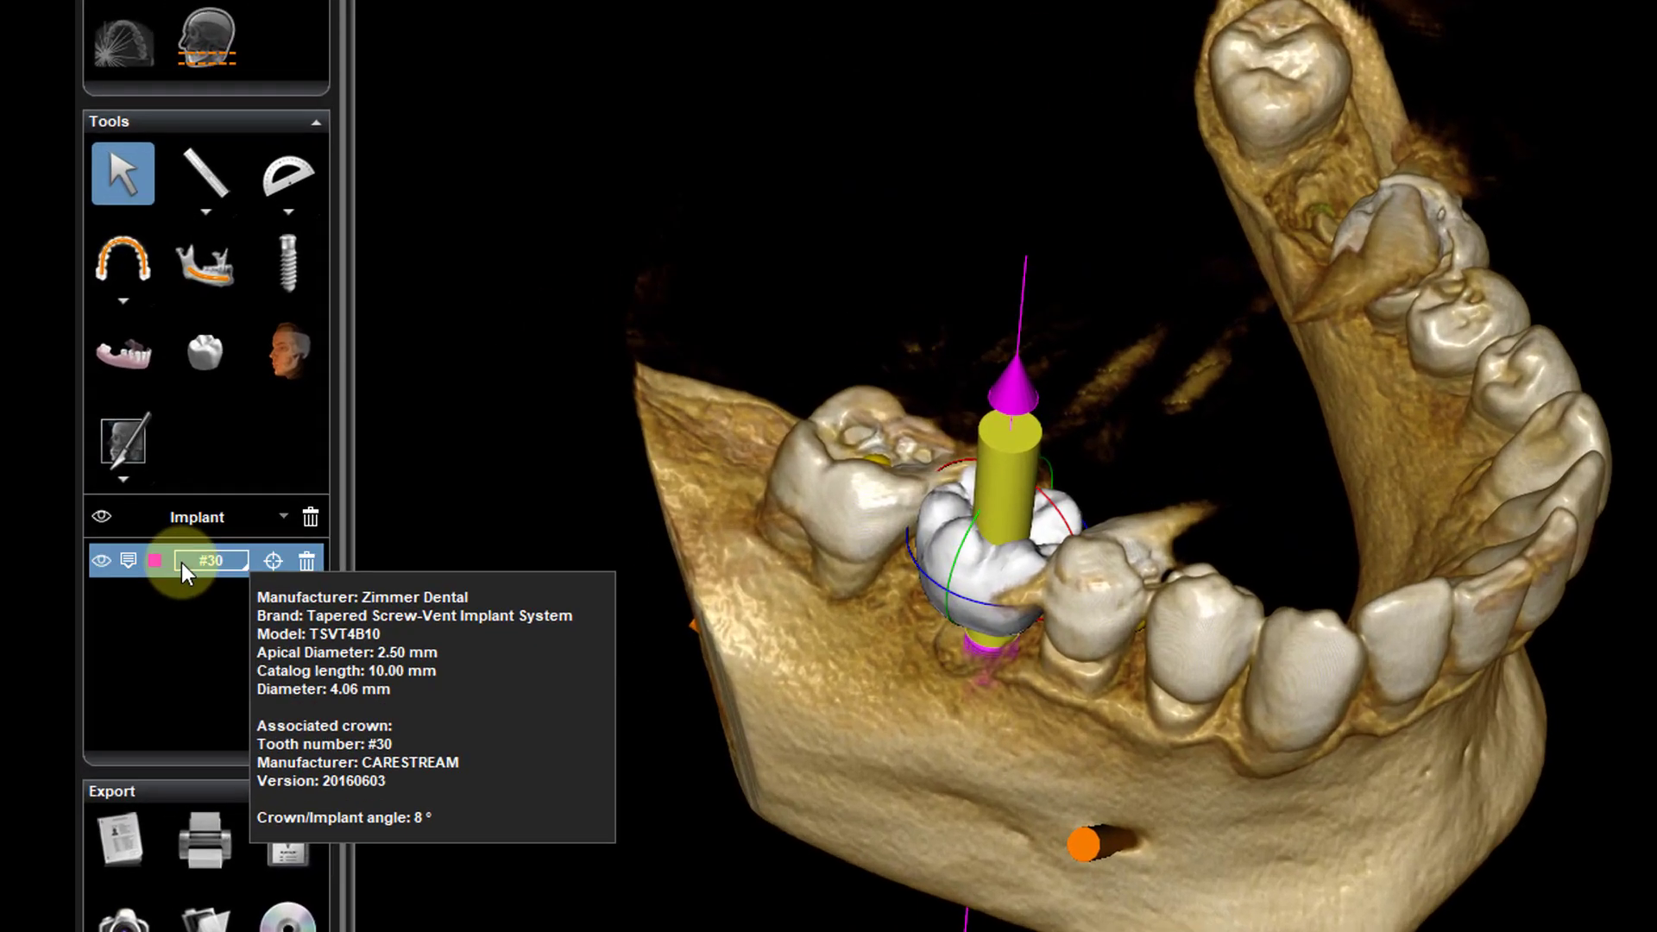
{"action": "left_click", "coordinate": [68, 530]}
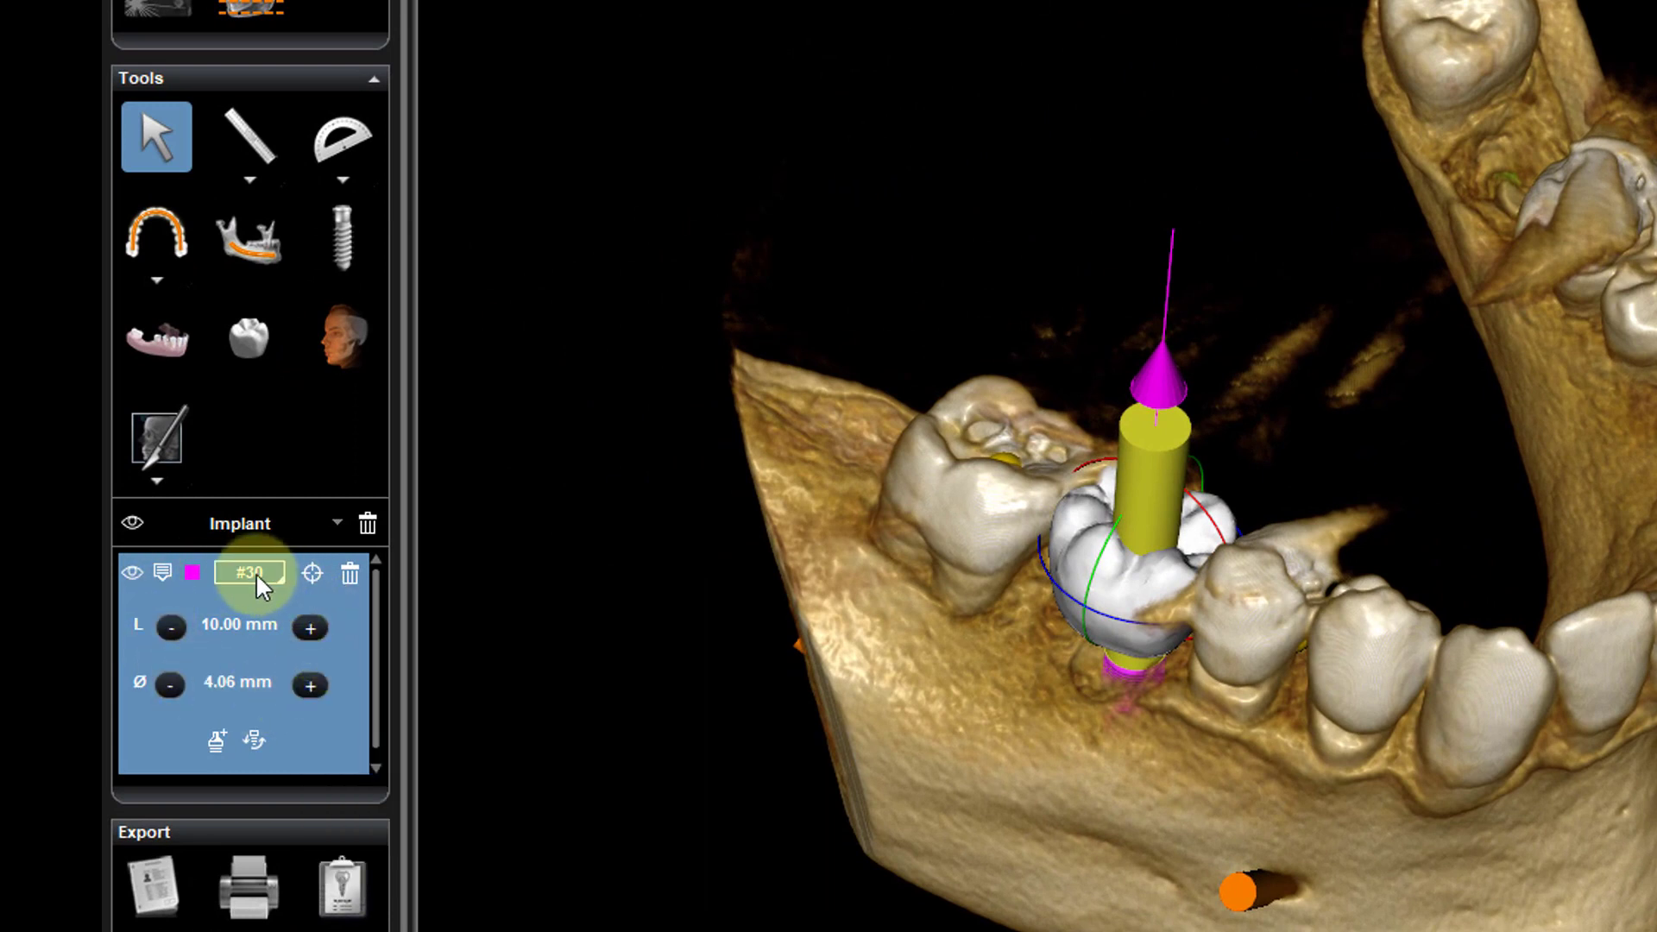
{"action": "left_click", "coordinate": [207, 586]}
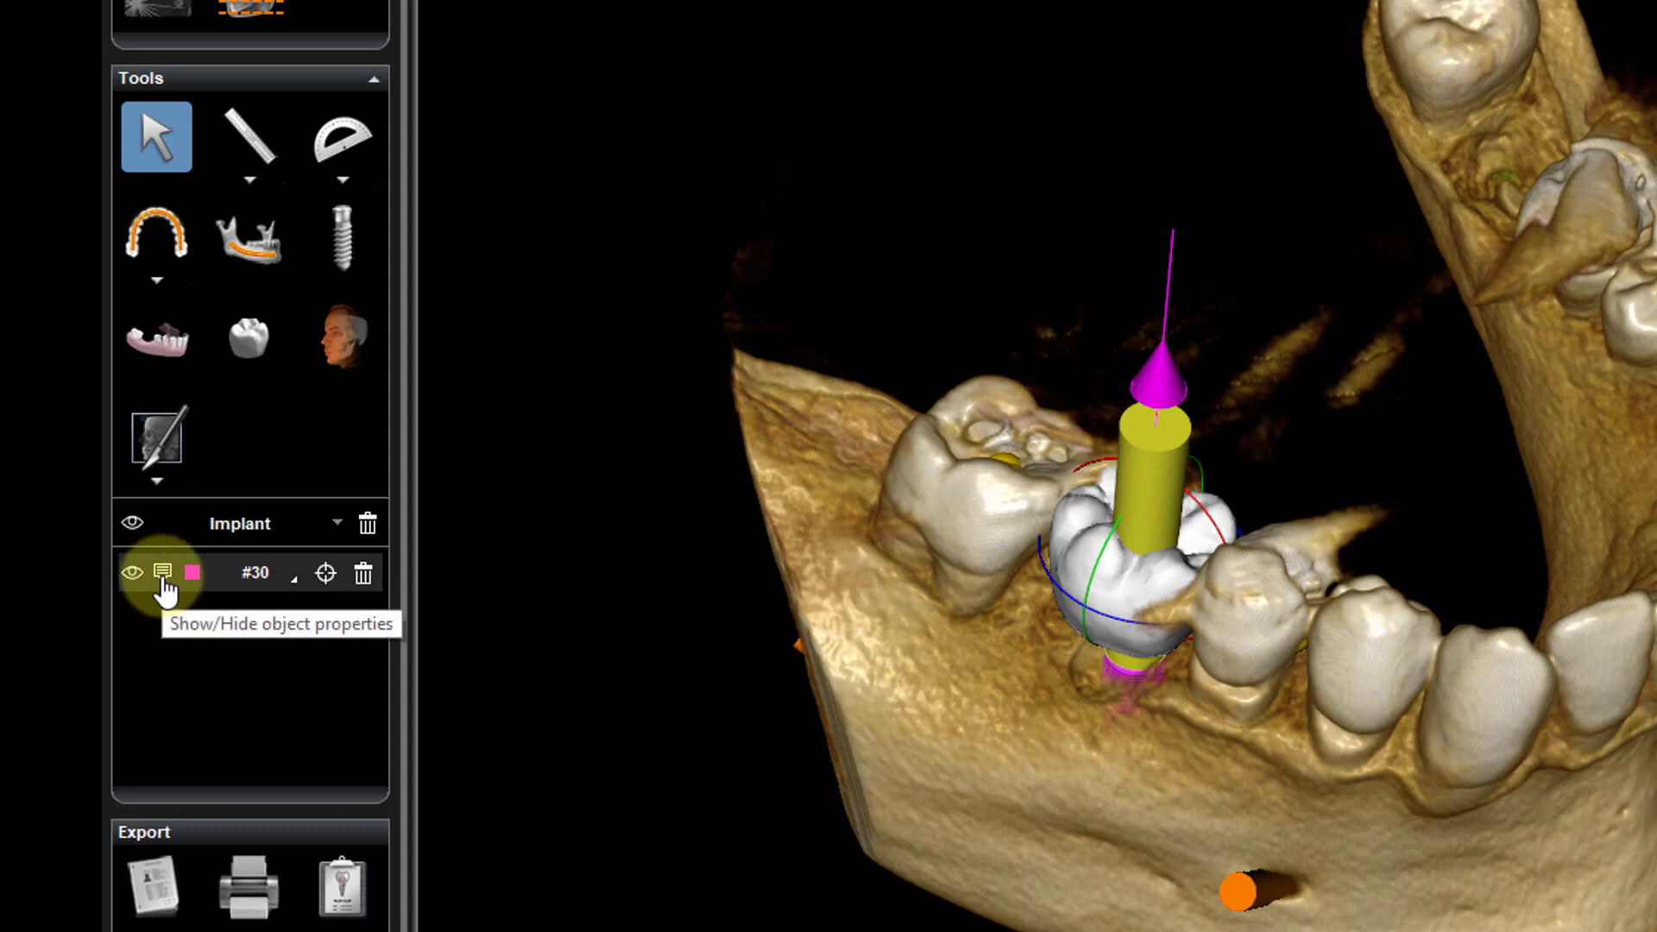
{"action": "left_click", "coordinate": [231, 592]}
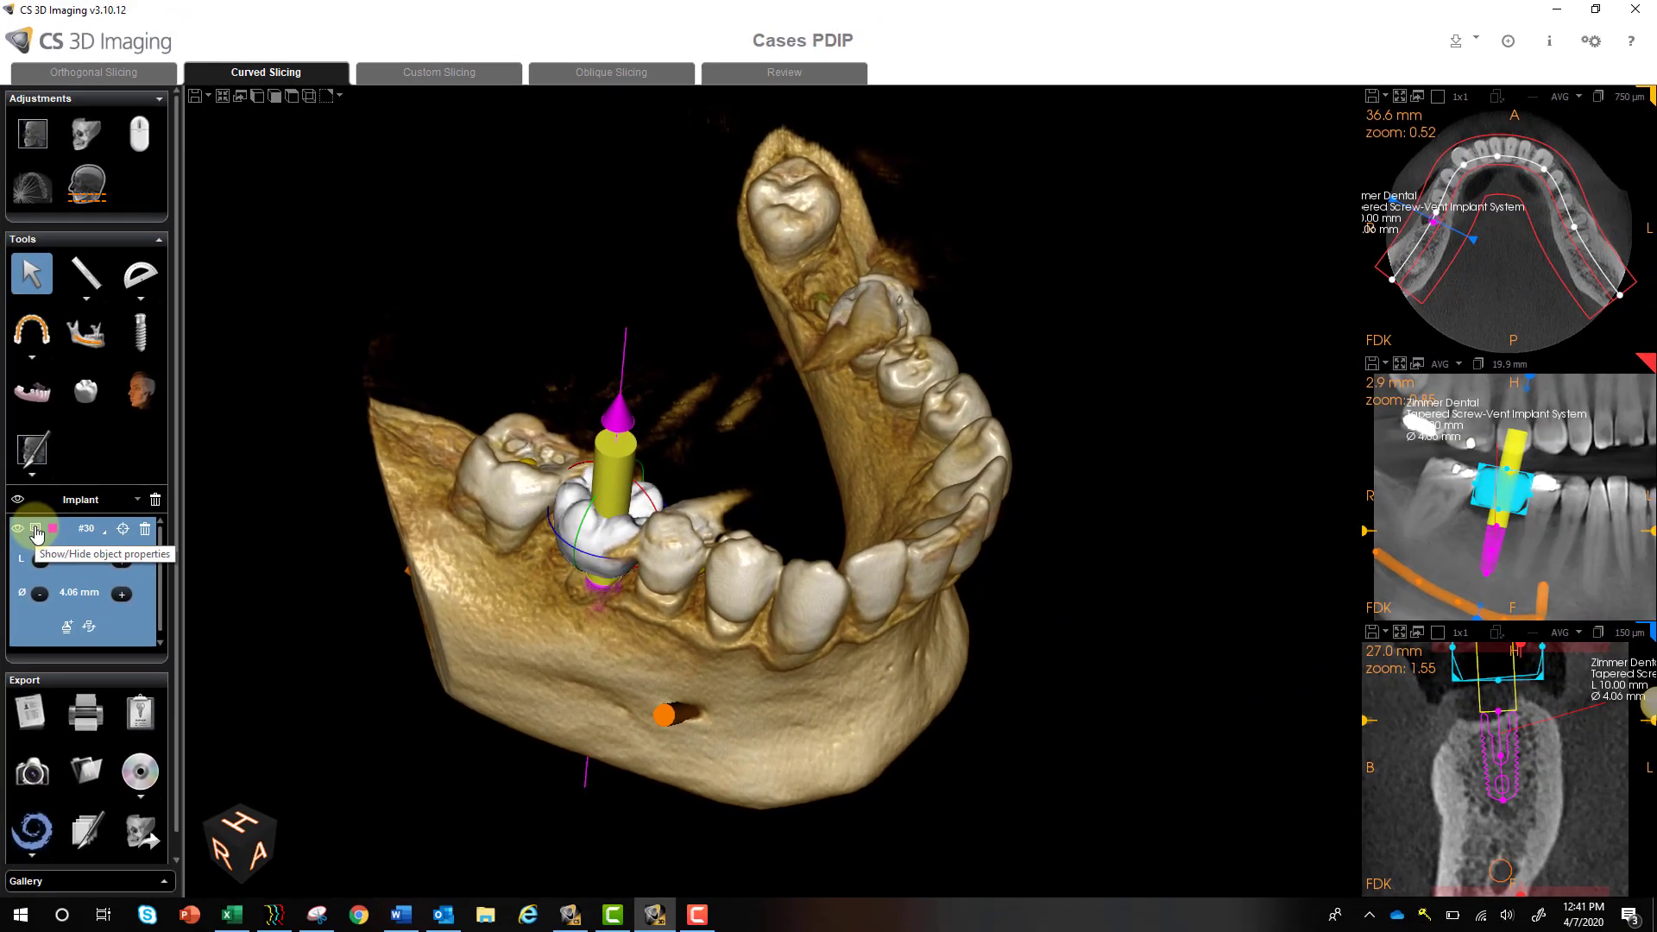
{"action": "left_click", "coordinate": [35, 530]}
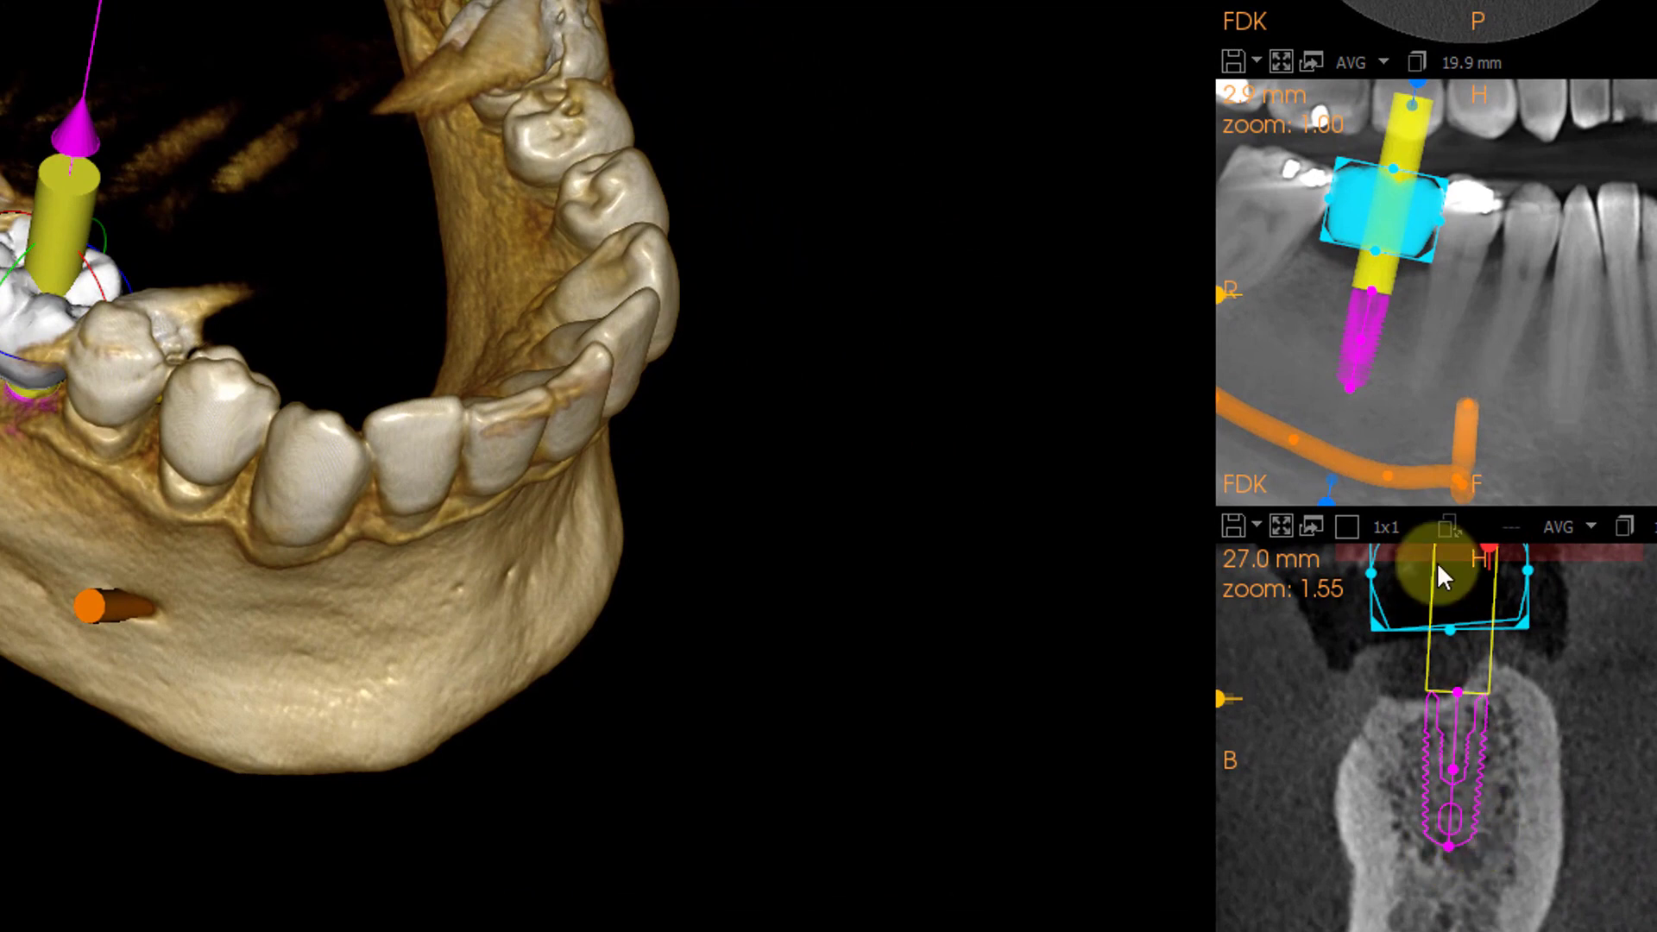
Adjust the implant's position and tilt within the bone in the cross-sectional and panoramic slices.
{"action": "scroll", "coordinate": [1437, 350], "scroll_direction": "up", "scroll_amount": 4}
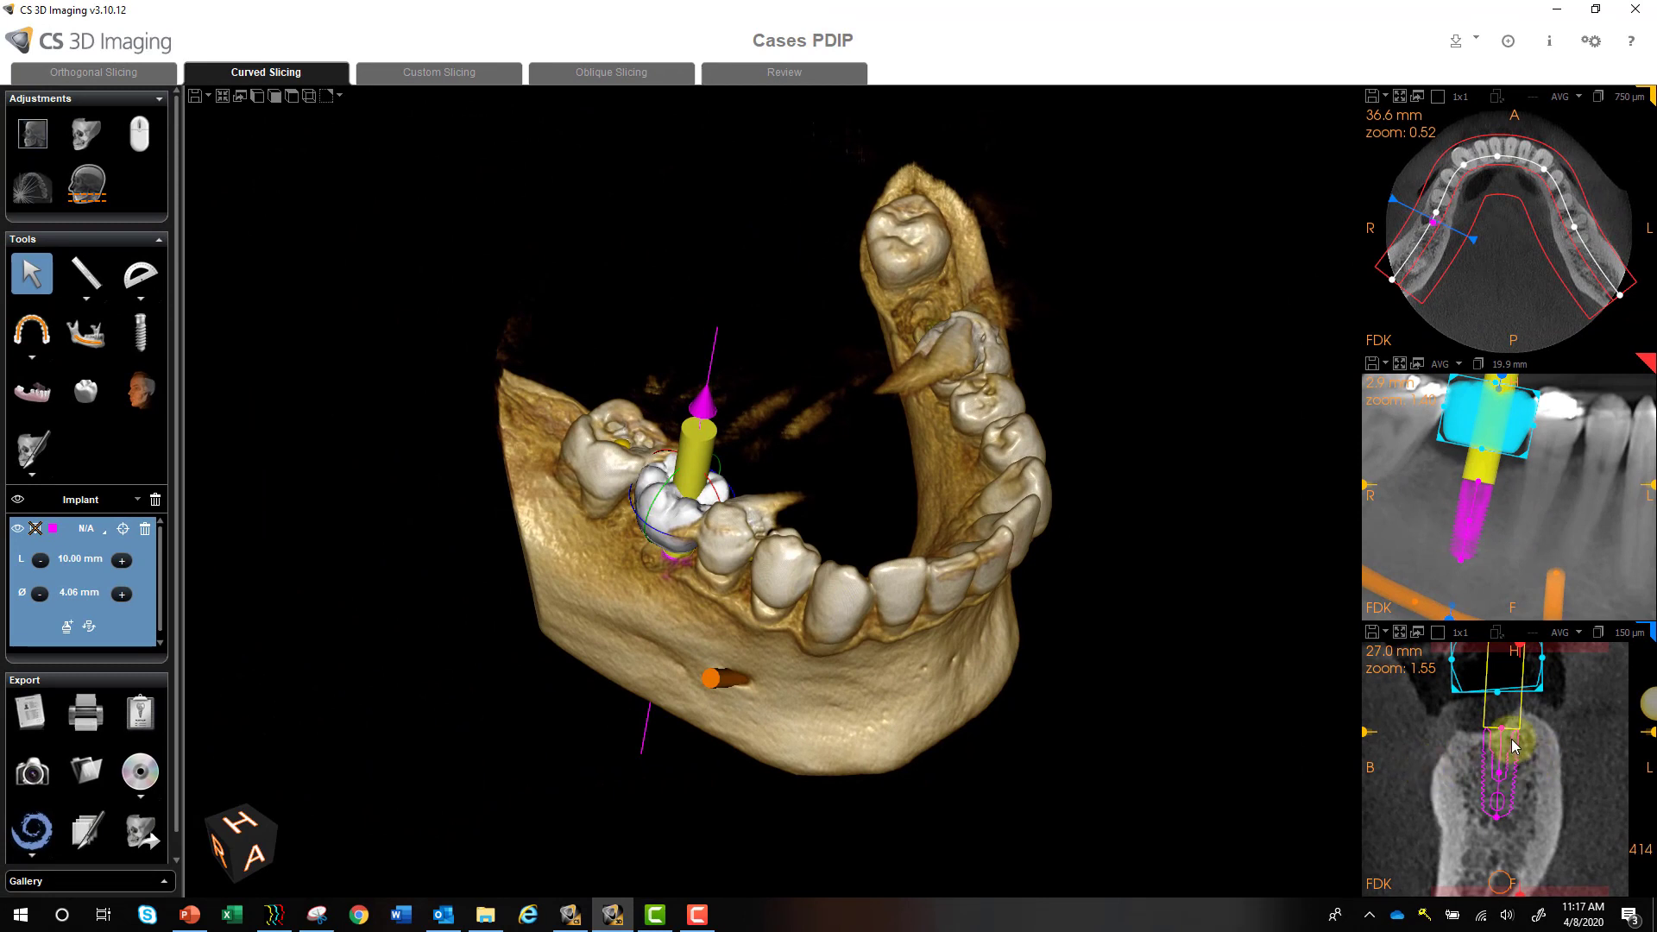
{"action": "mouse_move", "coordinate": [1502, 739]}
{"action": "left_mouse_down"}
{"action": "mouse_move", "coordinate": [1522, 736]}
{"action": "mouse_move", "coordinate": [1505, 743]}
{"action": "left_mouse_up"}
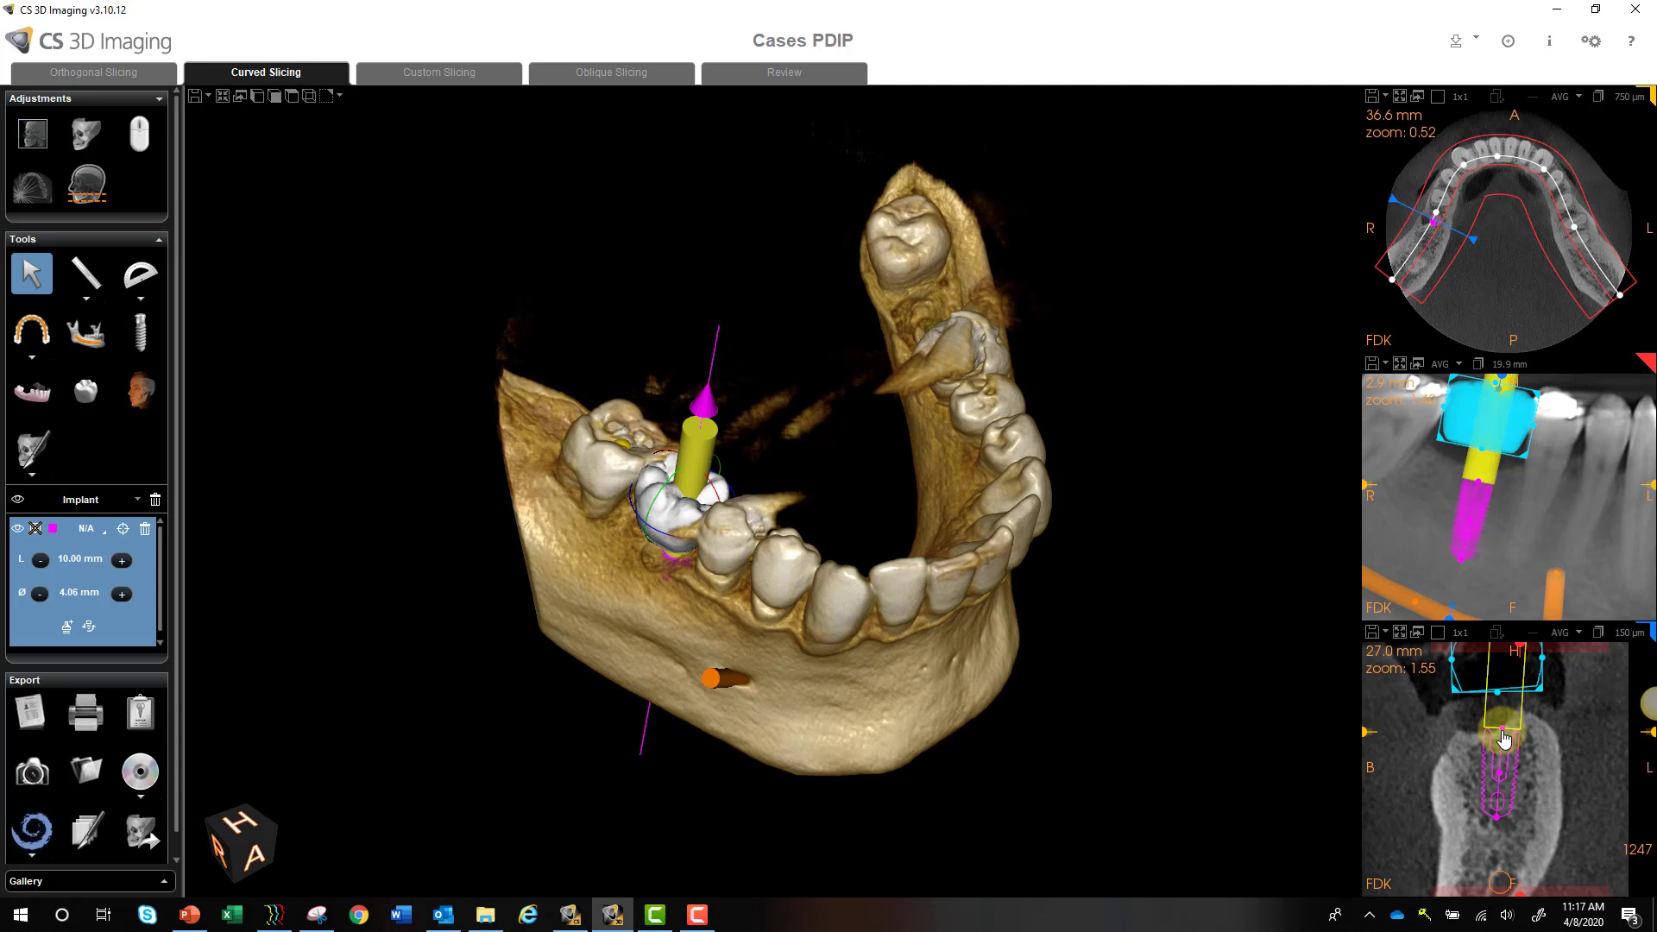
{"action": "left_click_drag", "start_coordinate": [1502, 737], "coordinate": [1503, 779]}
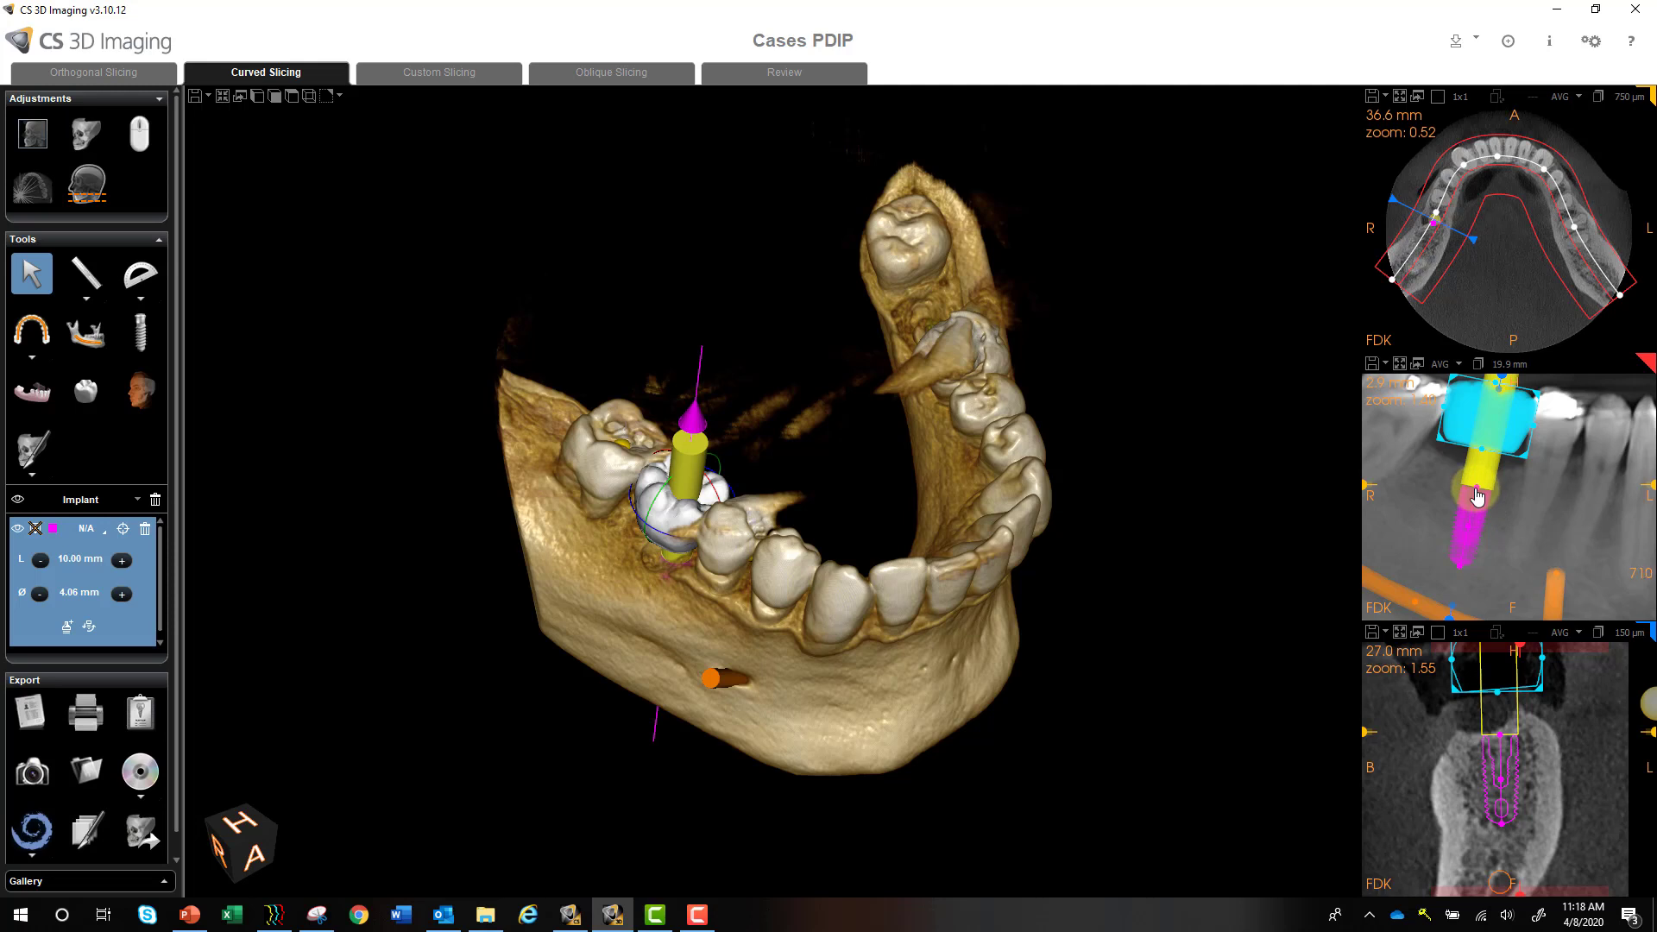
{"action": "left_click_drag", "start_coordinate": [1477, 496], "coordinate": [1474, 495]}
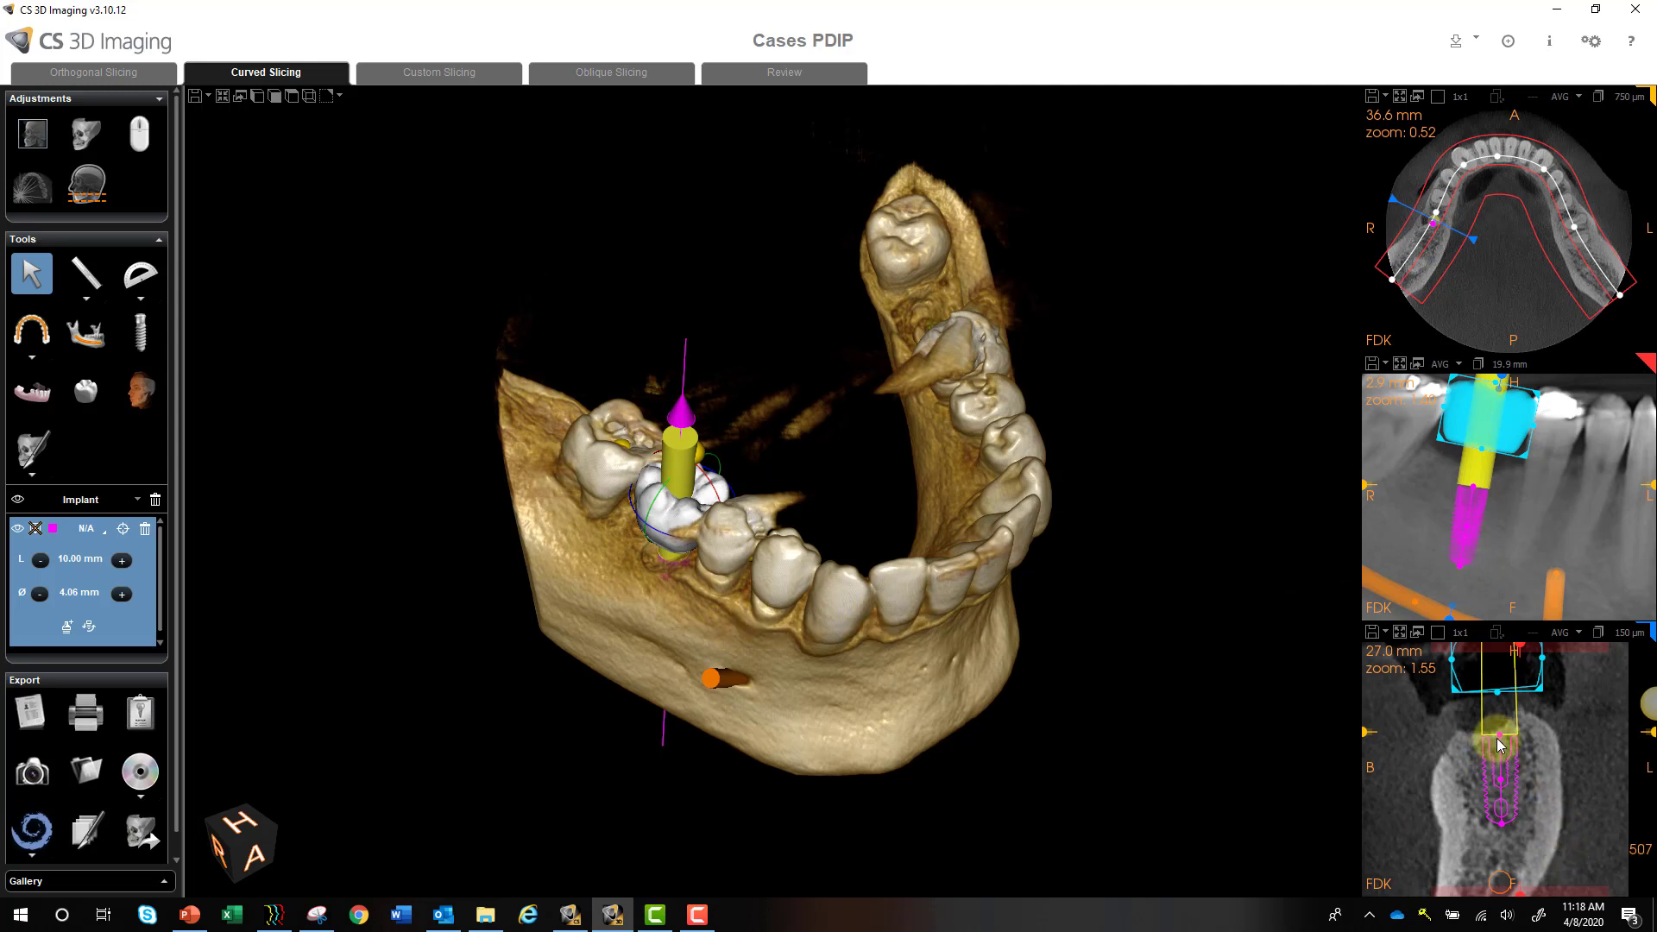
{"action": "left_click_drag", "start_coordinate": [1501, 744], "coordinate": [1507, 753]}
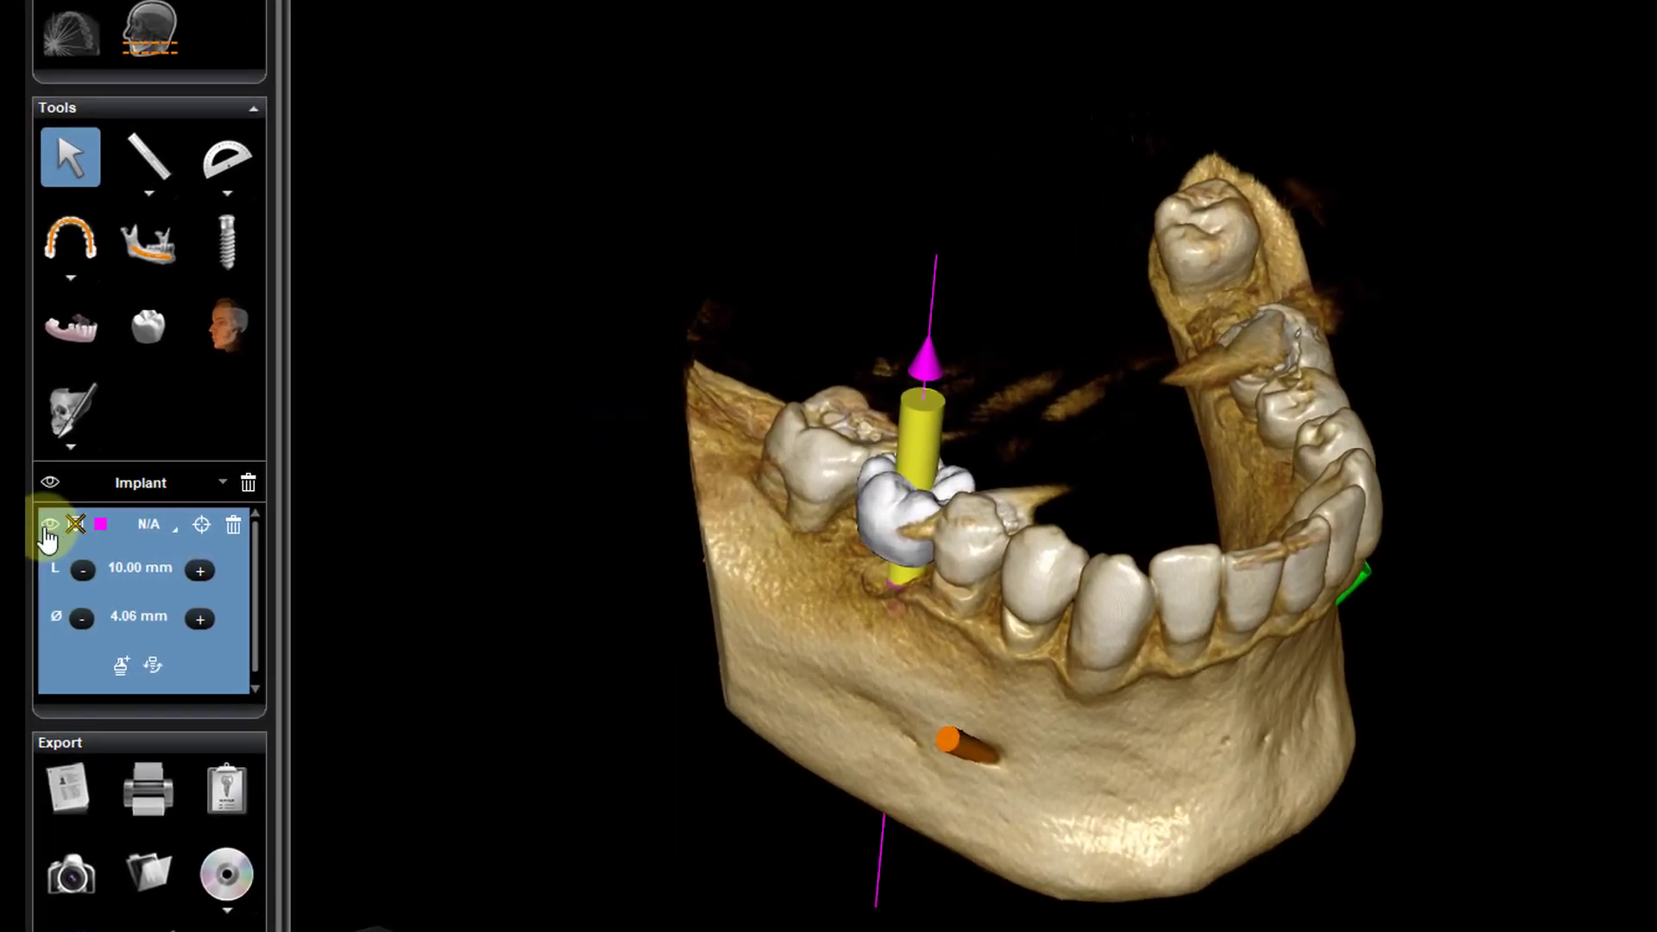
Hide and reshow the implant, both individually and through the visibility of the whole implant group.
{"action": "left_click", "coordinate": [51, 528]}
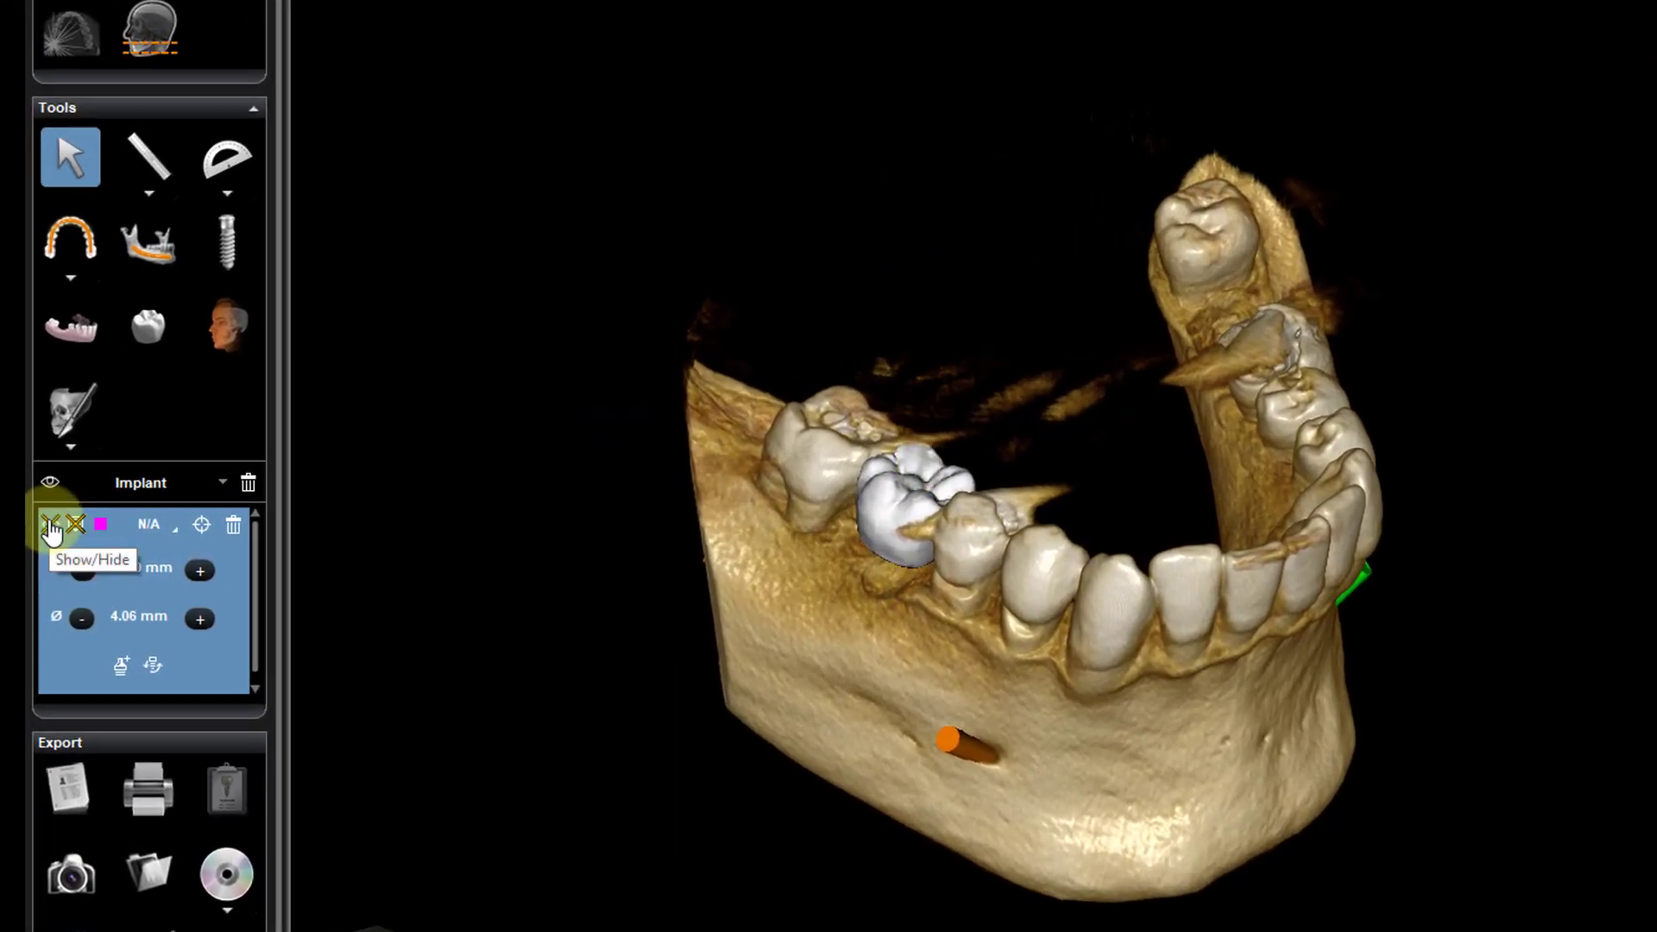
{"action": "left_click", "coordinate": [51, 528]}
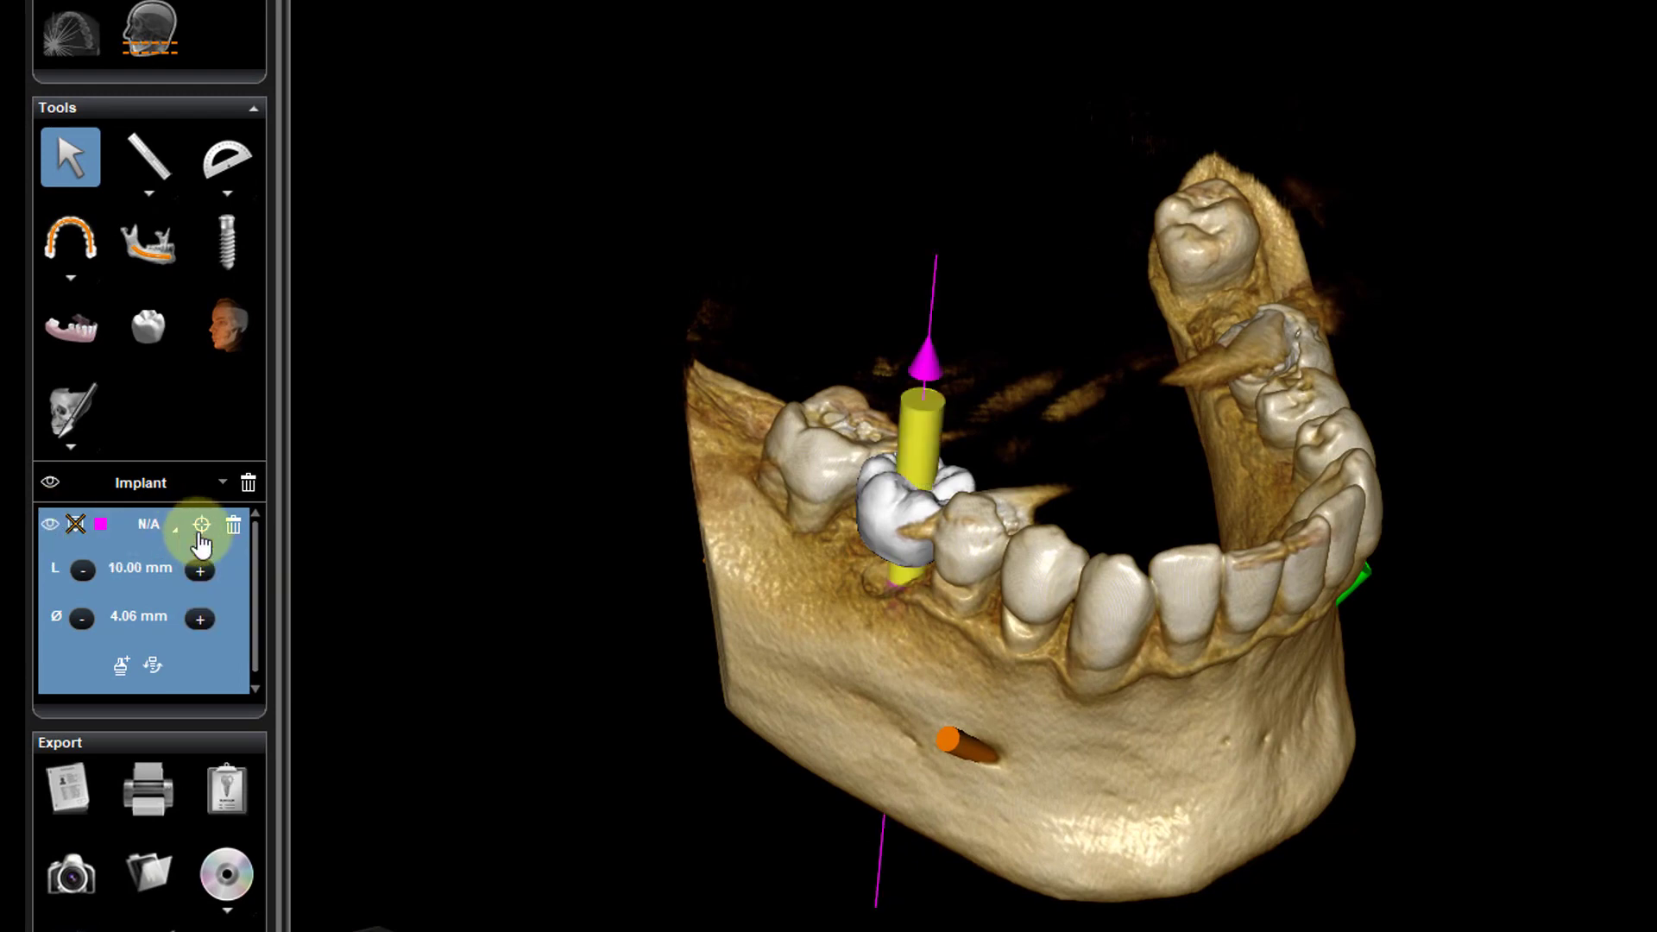
{"action": "left_click", "coordinate": [130, 528]}
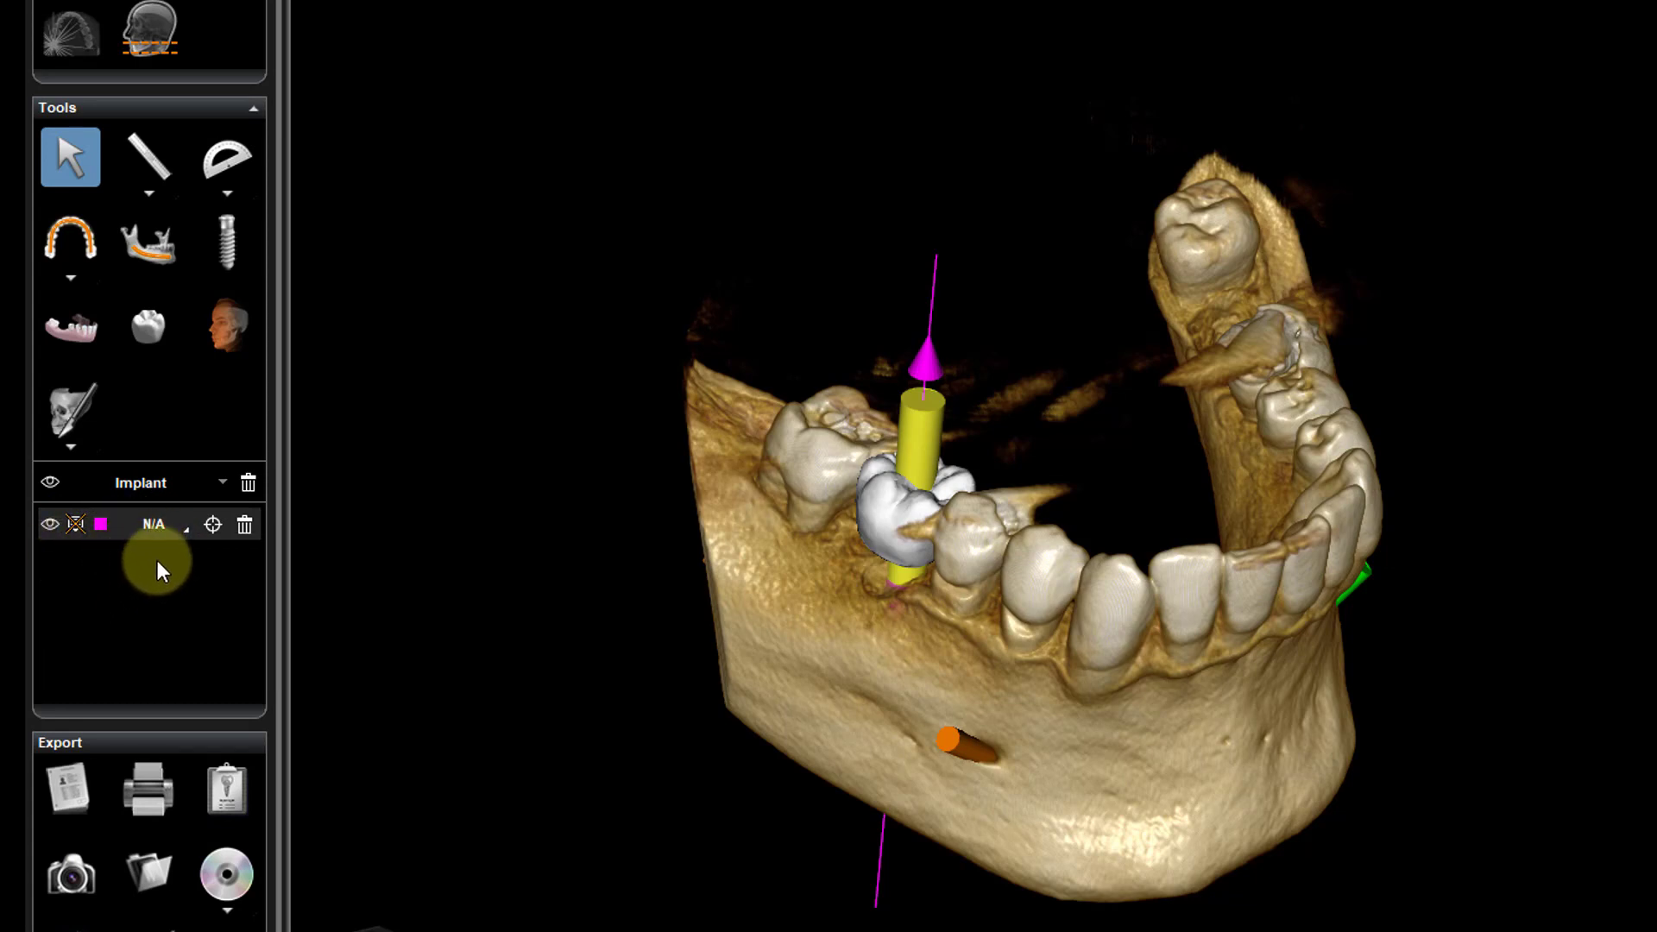
{"action": "left_click", "coordinate": [50, 485]}
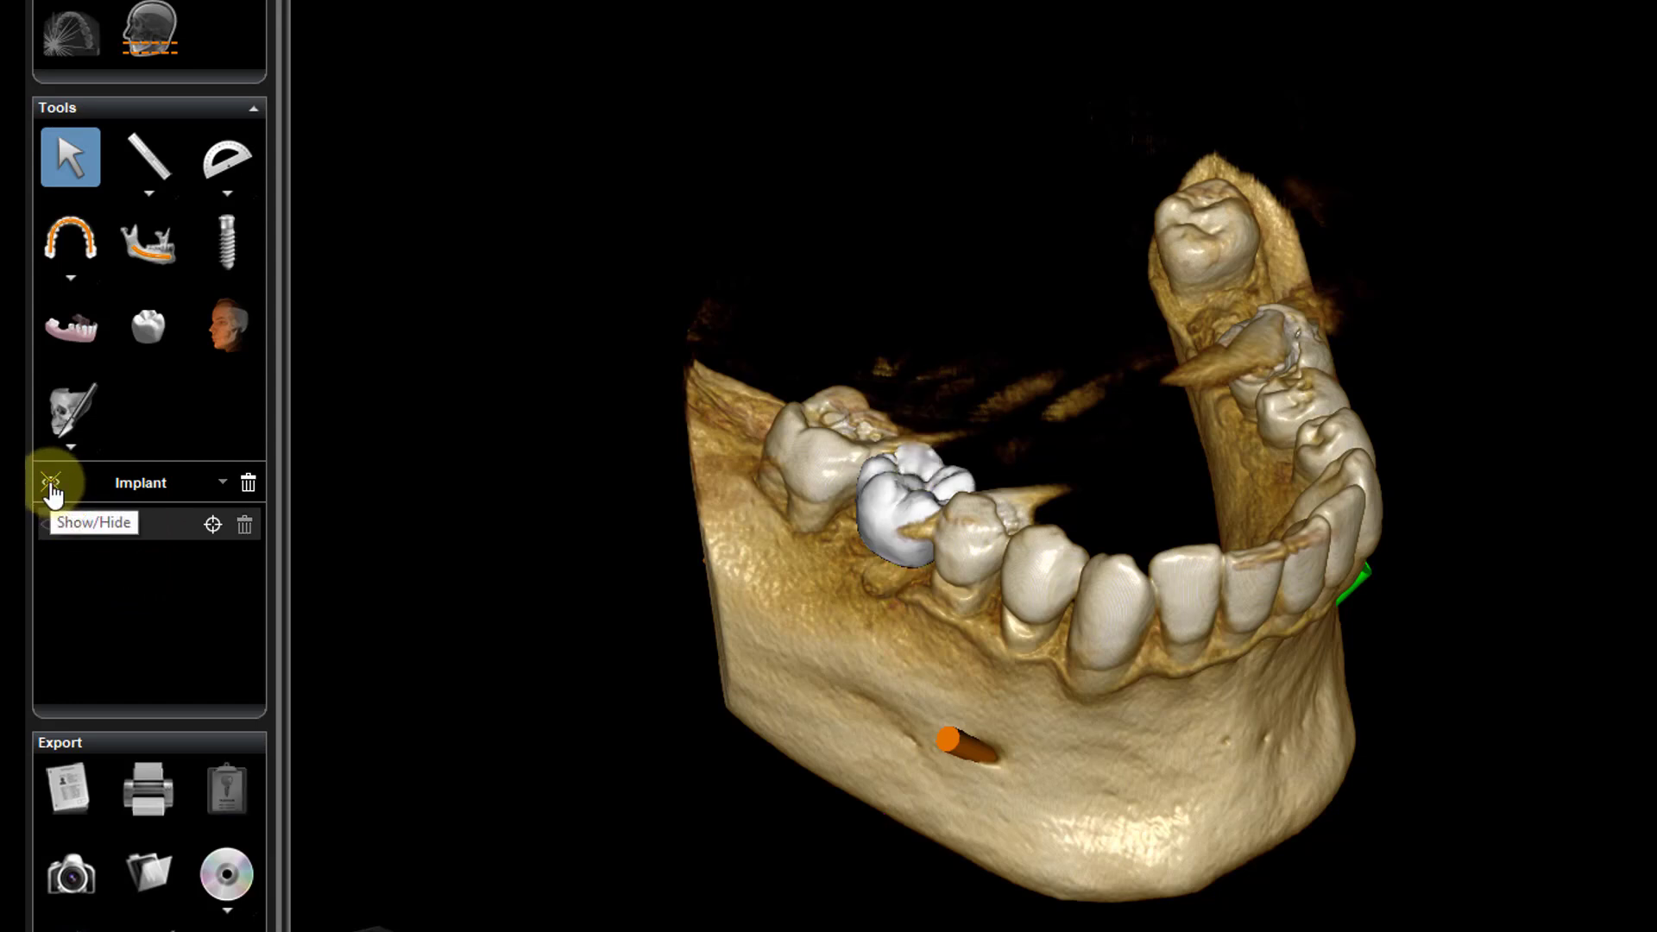
{"action": "left_click", "coordinate": [50, 485]}
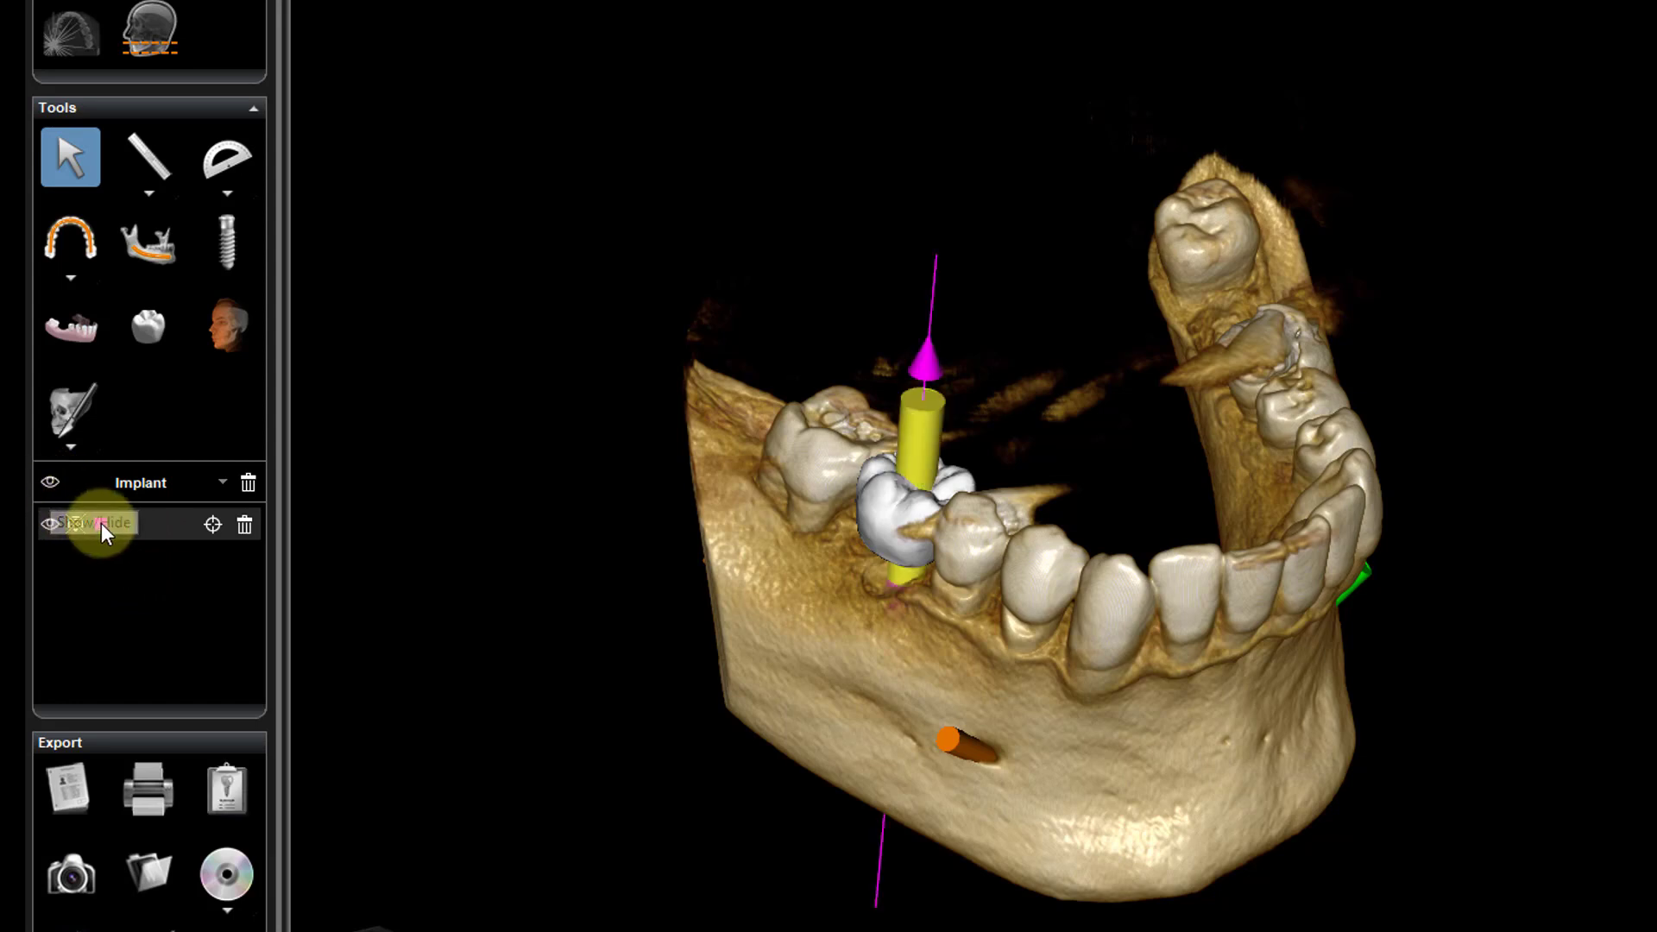
{"action": "left_click", "coordinate": [49, 524]}
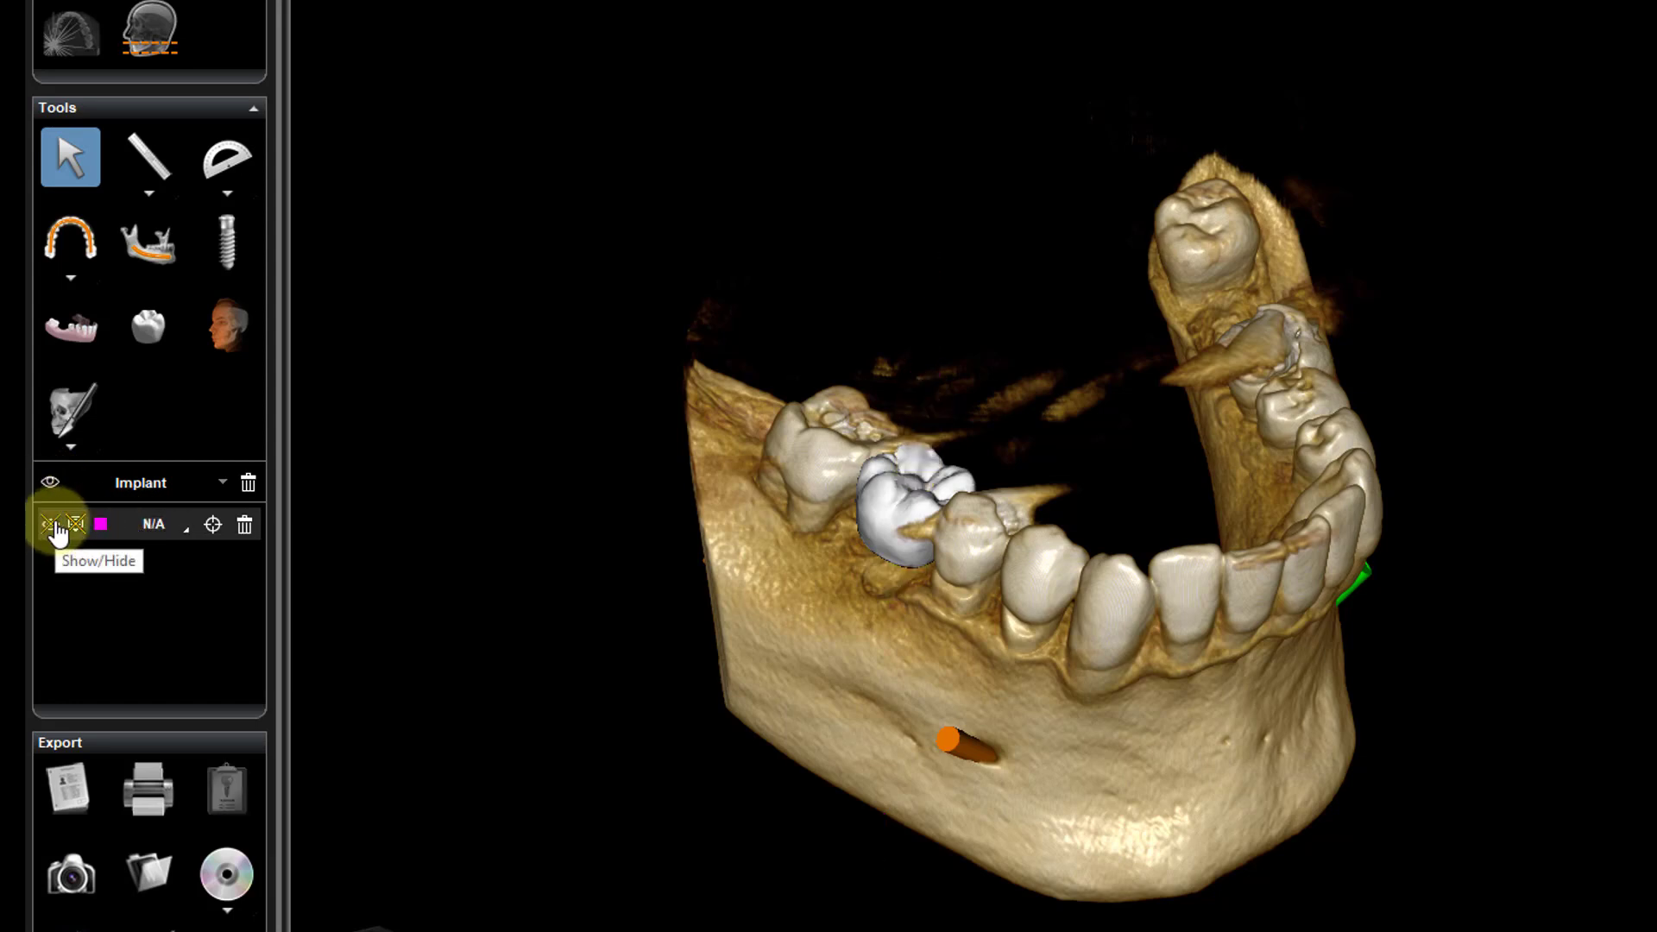
{"action": "left_click", "coordinate": [130, 532]}
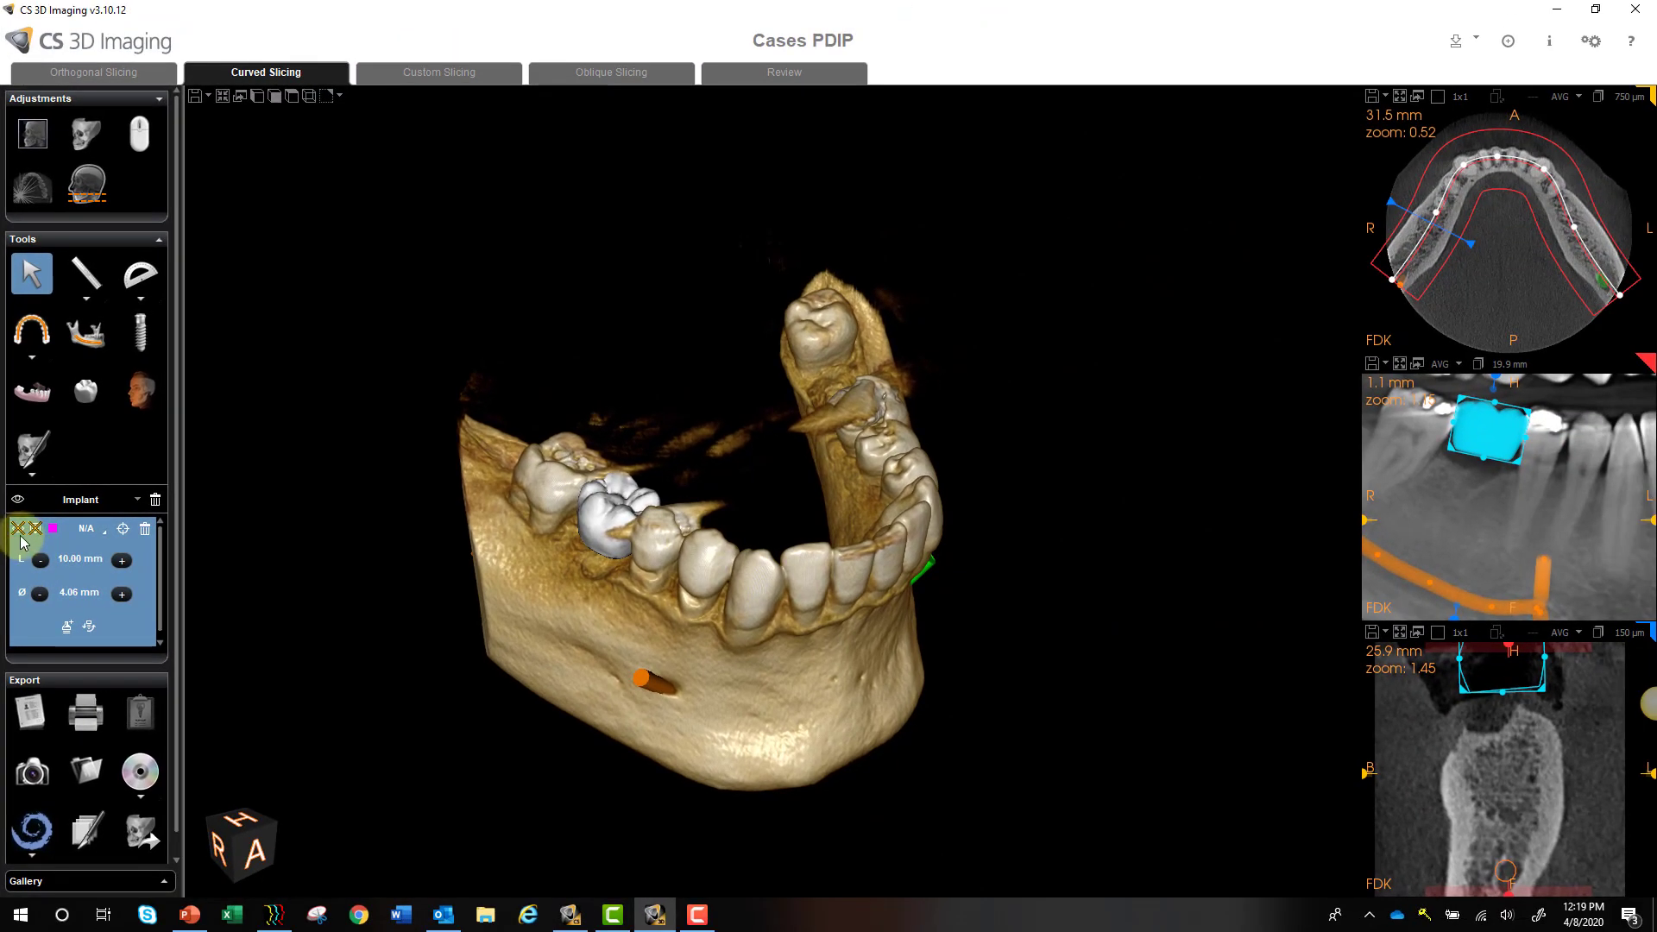
{"action": "left_click", "coordinate": [18, 532]}
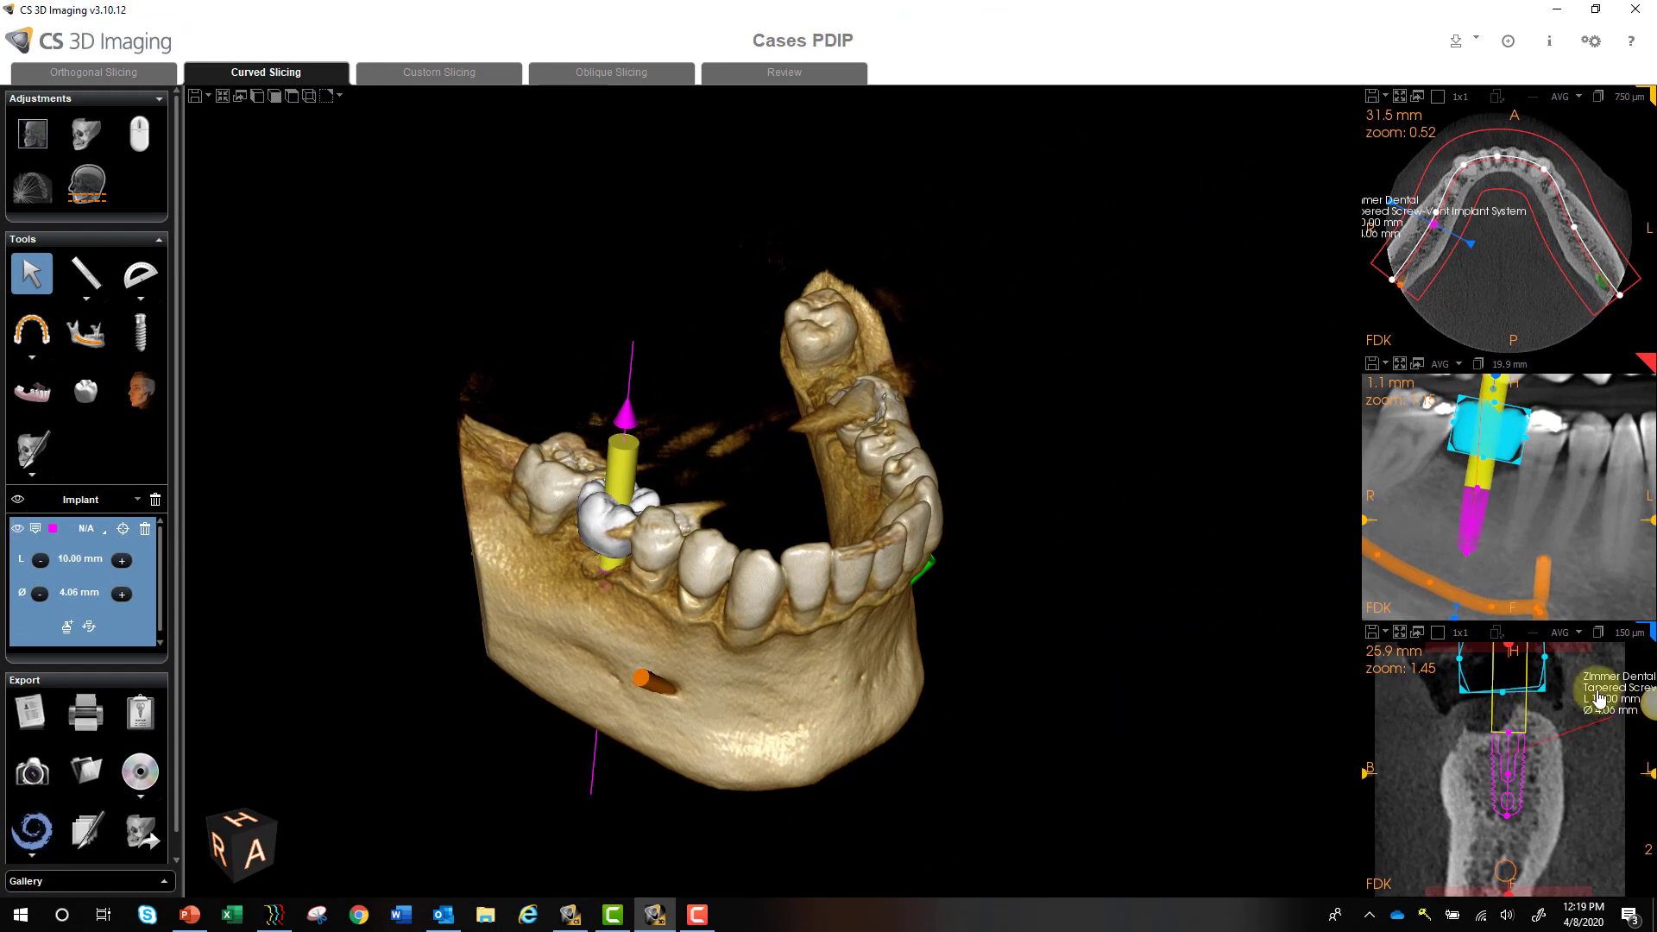
Turn off the display of the implant's object properties, keeping the implant itself shown.
{"action": "left_click", "coordinate": [1544, 697]}
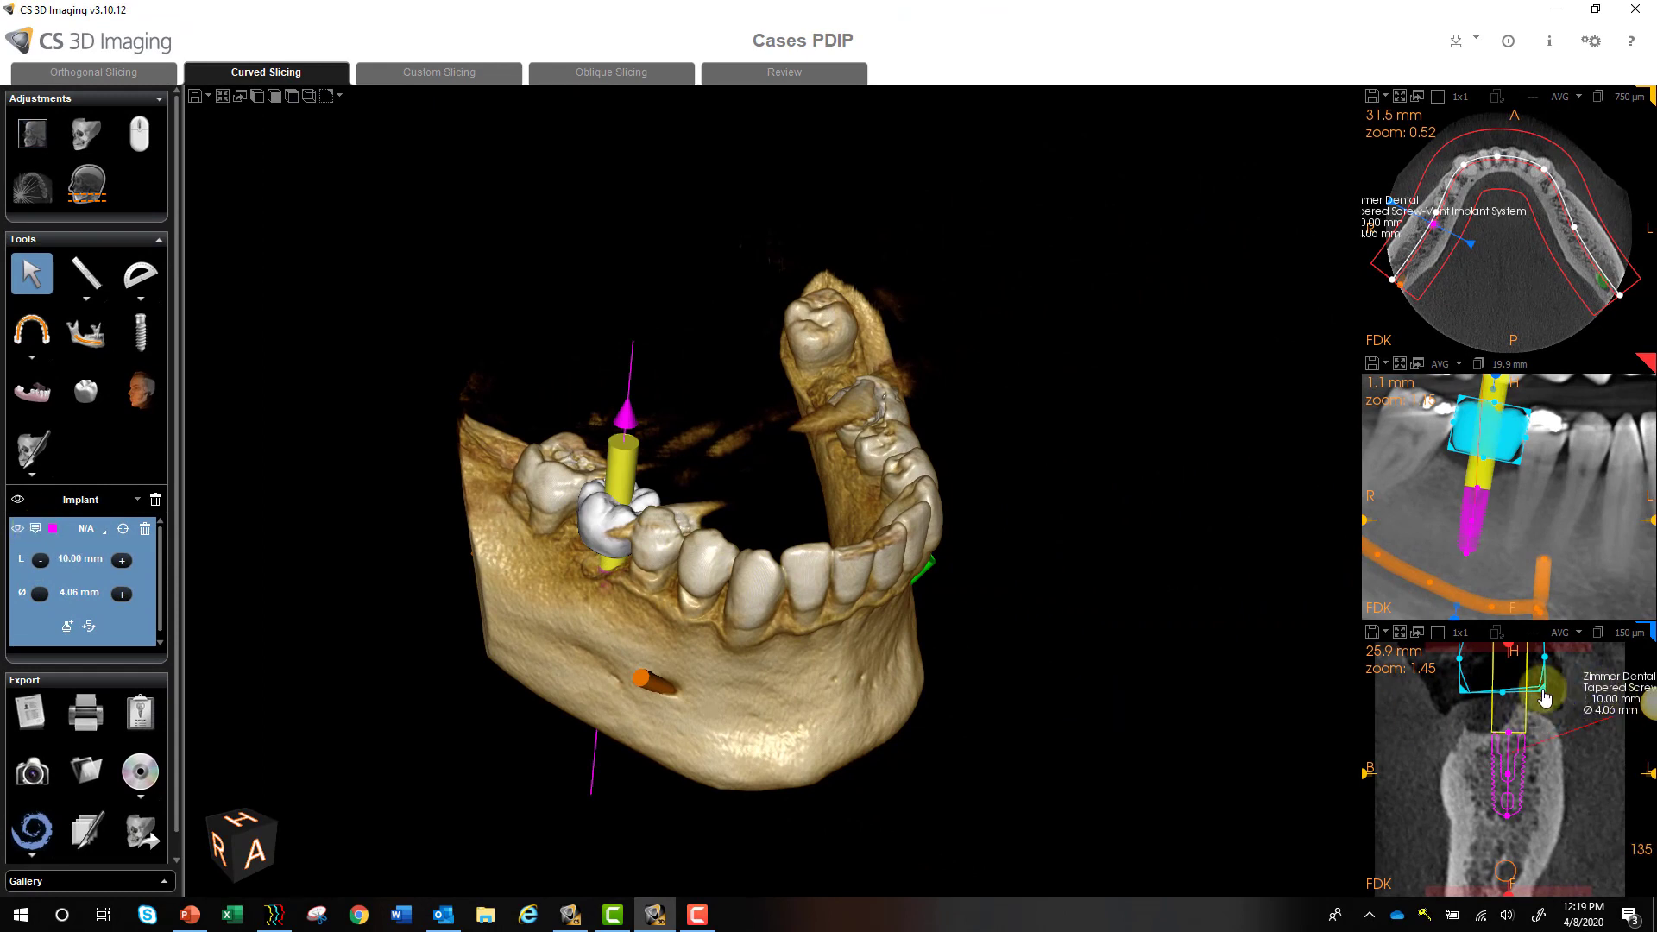
{"action": "left_click", "coordinate": [39, 532]}
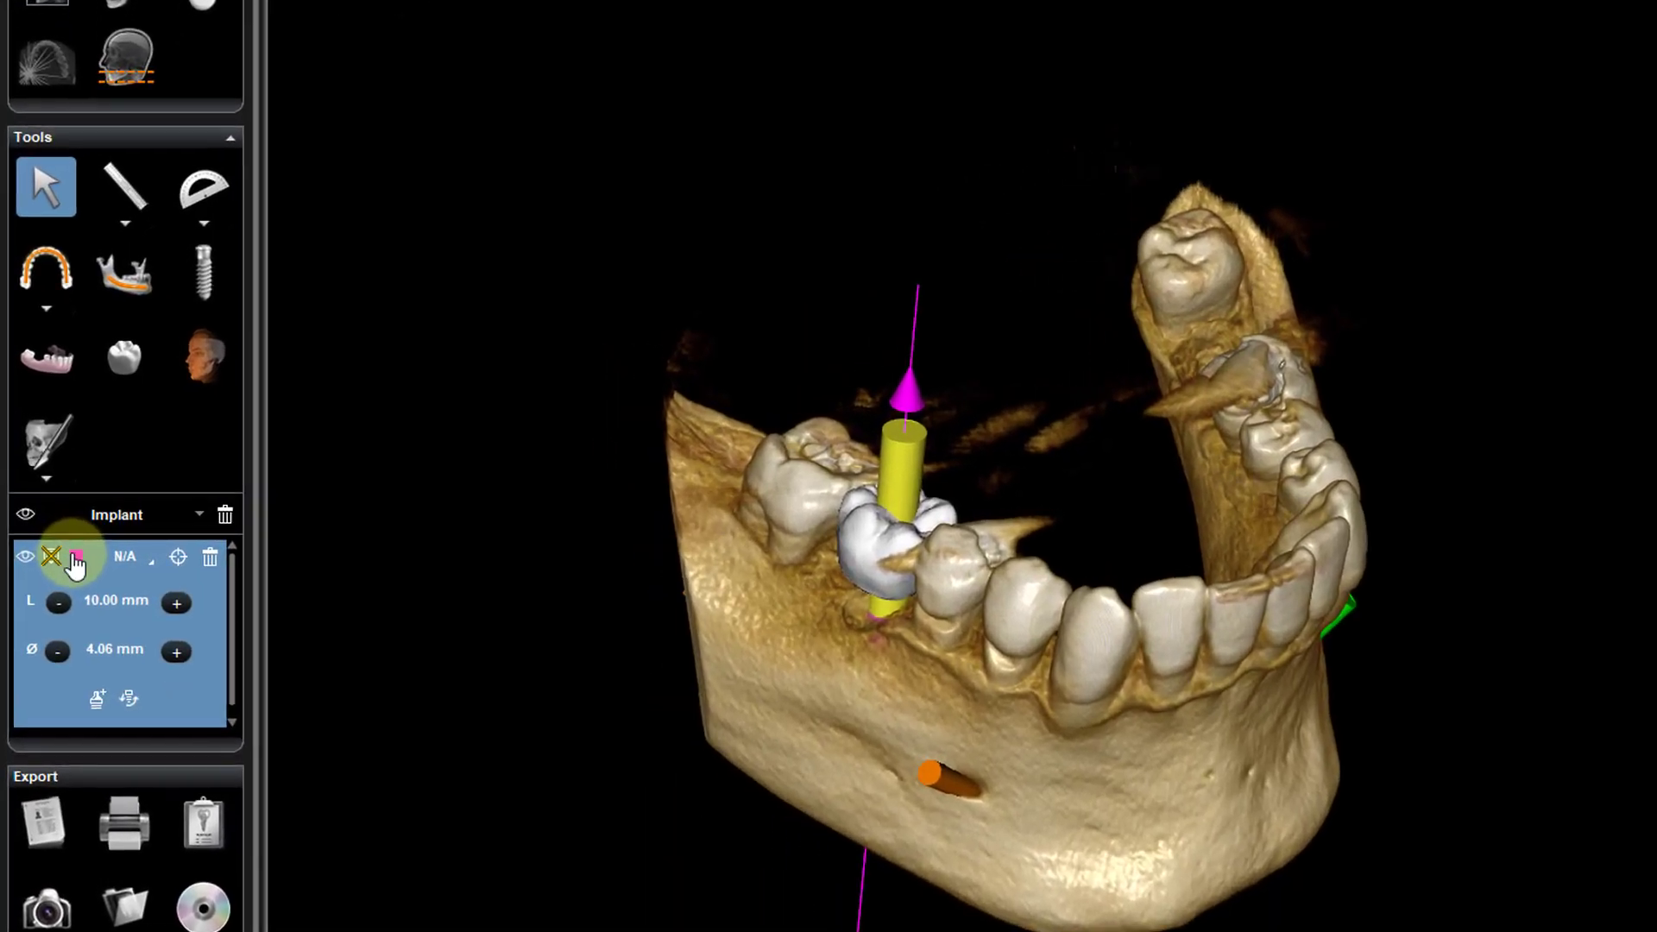
{"action": "mouse_move", "coordinate": [132, 557]}
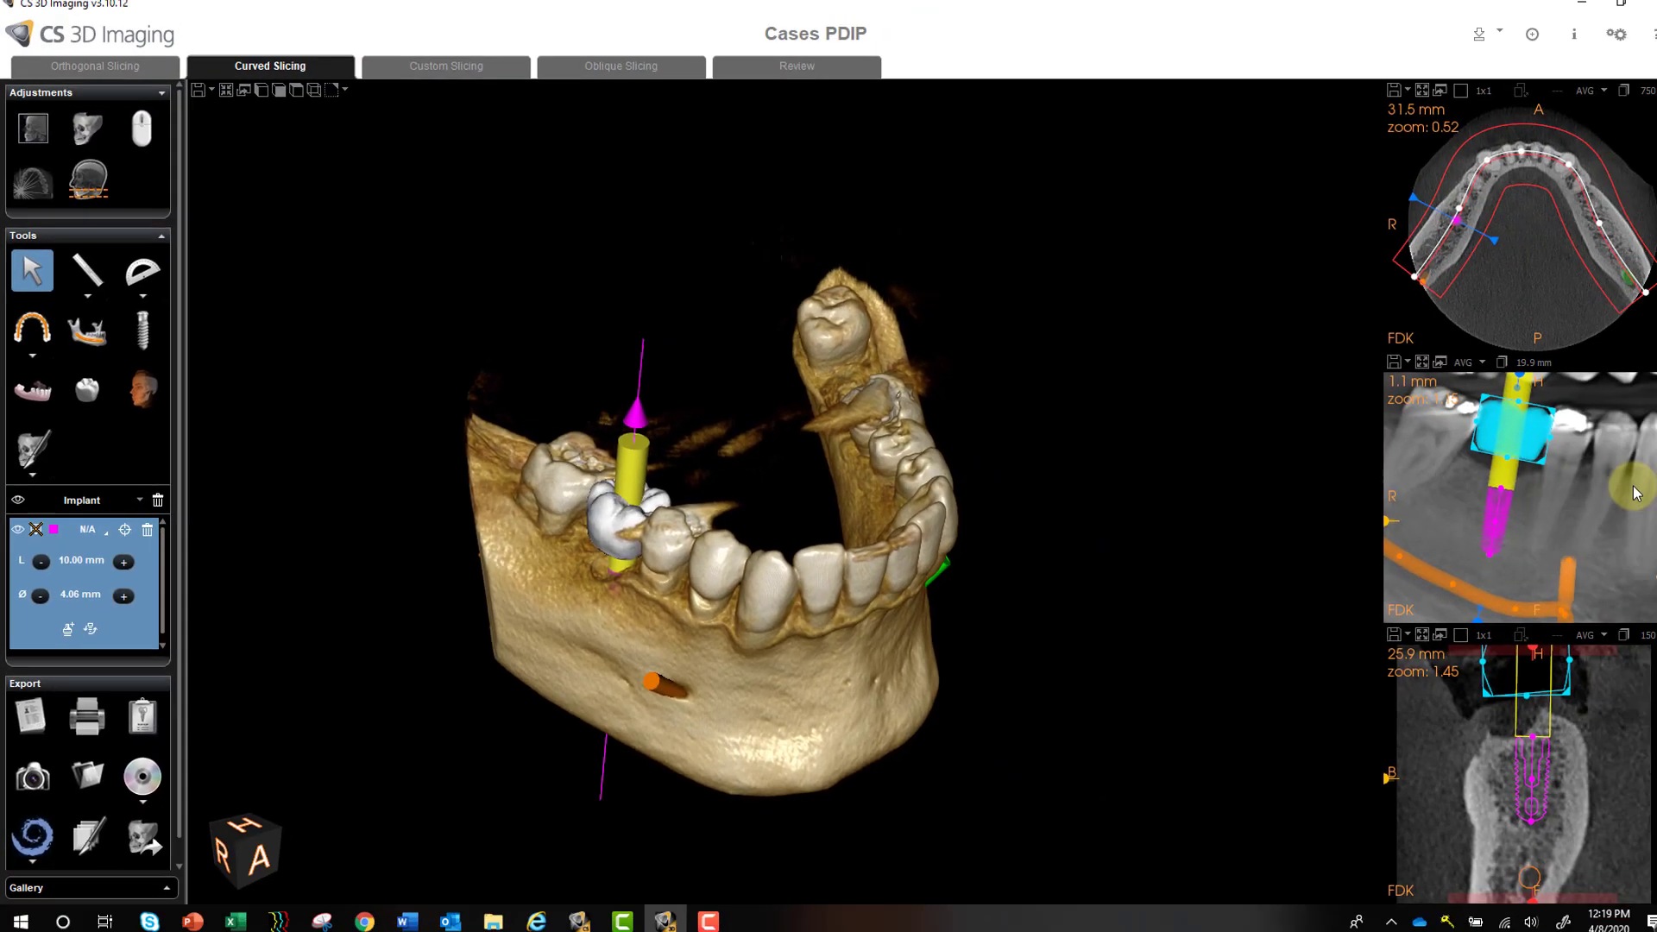
Move the cross-sectional slice position along the panoramic view from the implant site to the opposite side of the jaw.
{"action": "scroll", "coordinate": [1591, 492], "scroll_direction": "down", "scroll_amount": 5}
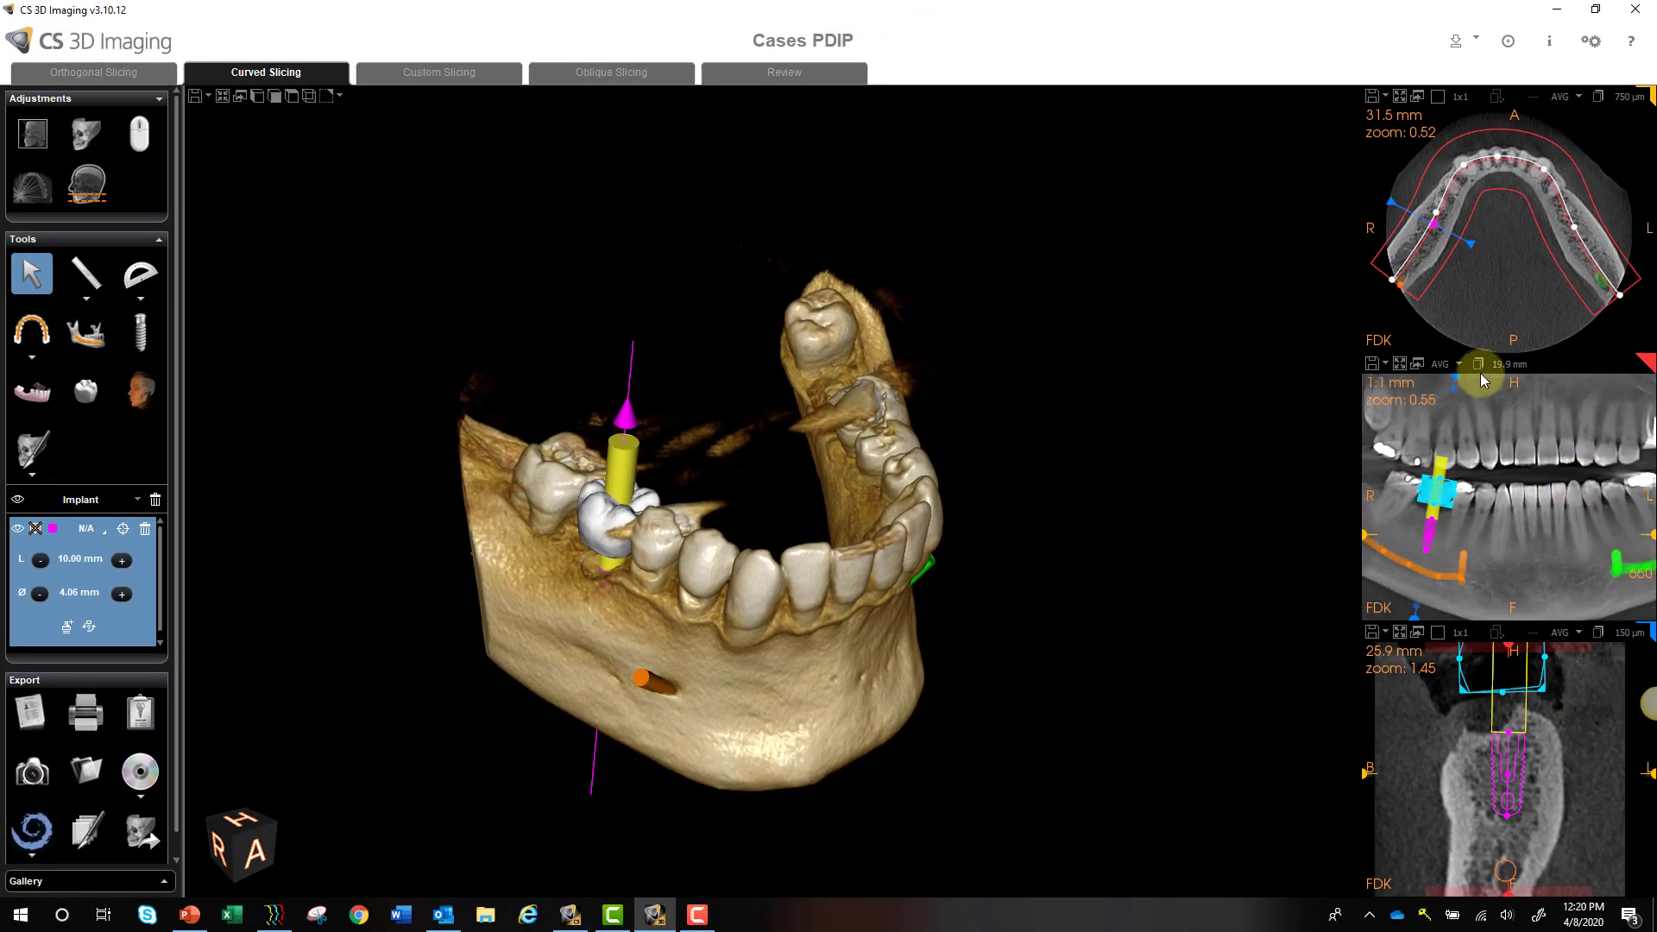
{"action": "left_click_drag", "start_coordinate": [1457, 377], "coordinate": [1626, 404]}
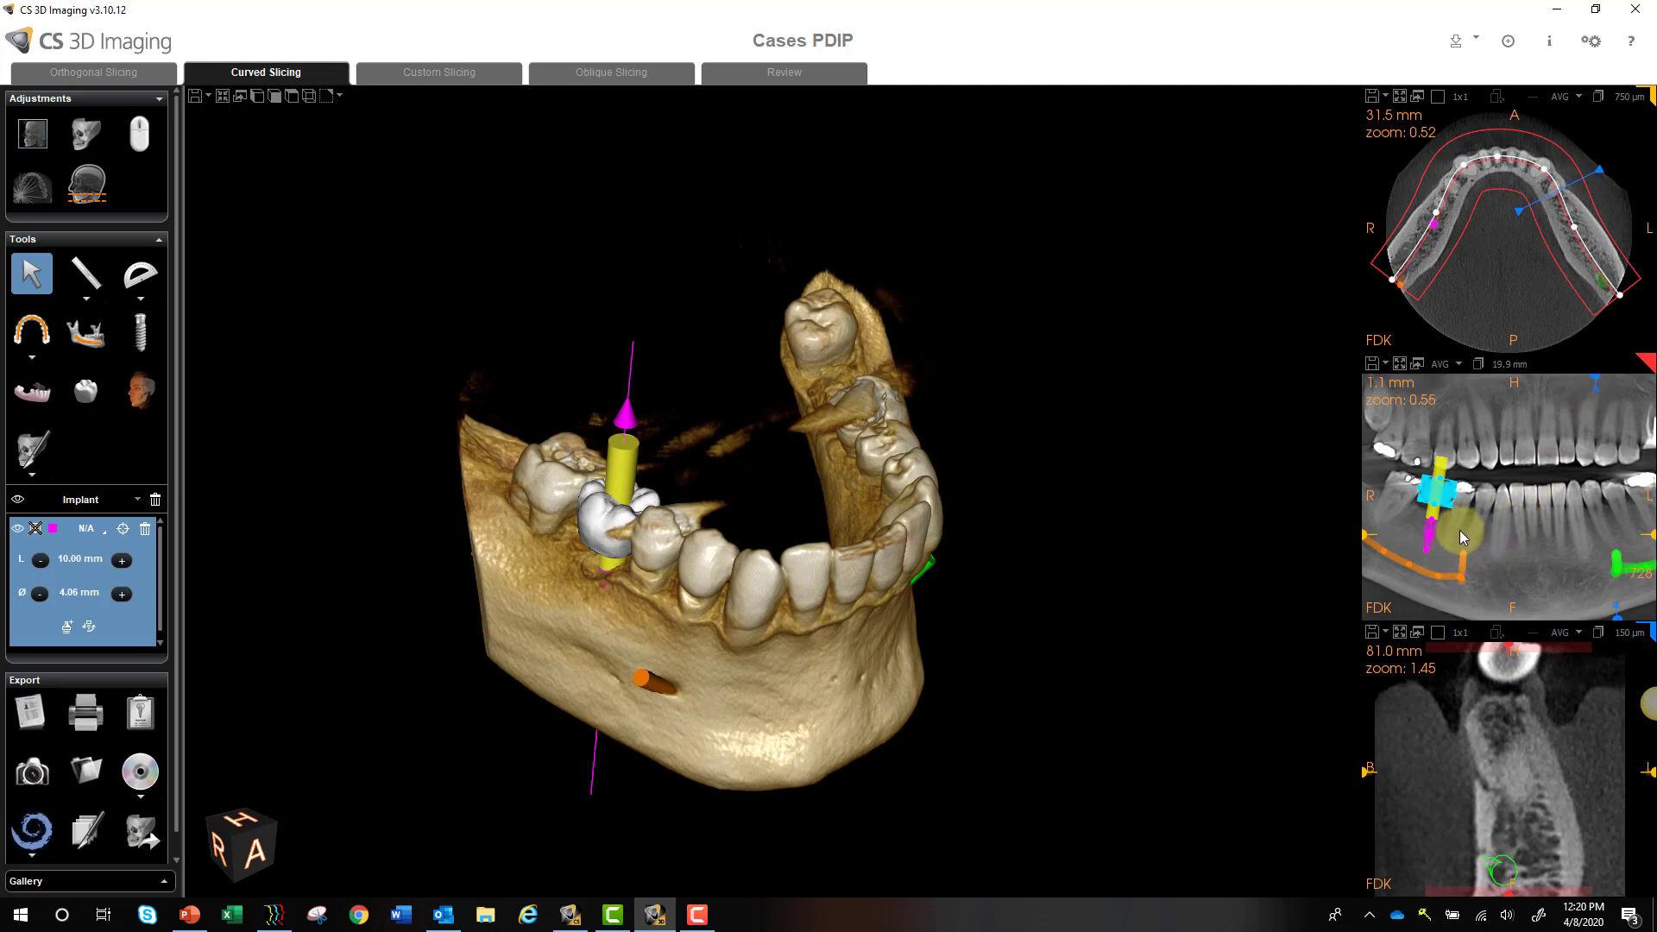
Center the slices on the implant and frame it in the cross-sectional and panoramic views.
{"action": "left_click", "coordinate": [123, 536]}
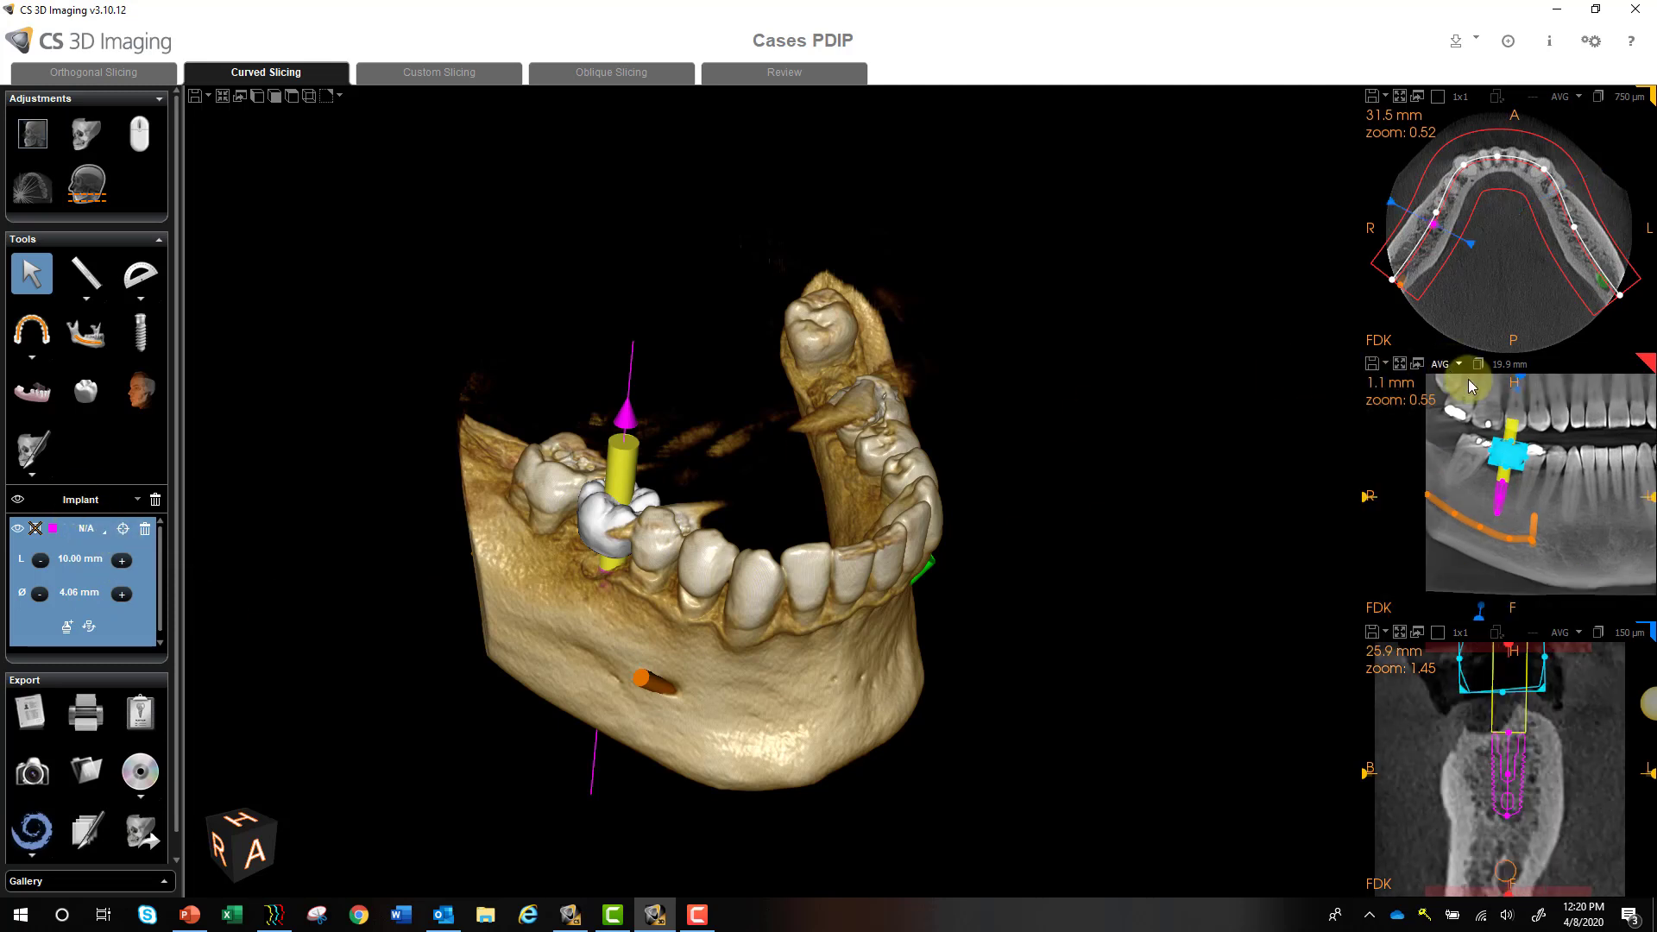
{"action": "left_click_drag", "start_coordinate": [1518, 377], "coordinate": [1557, 387]}
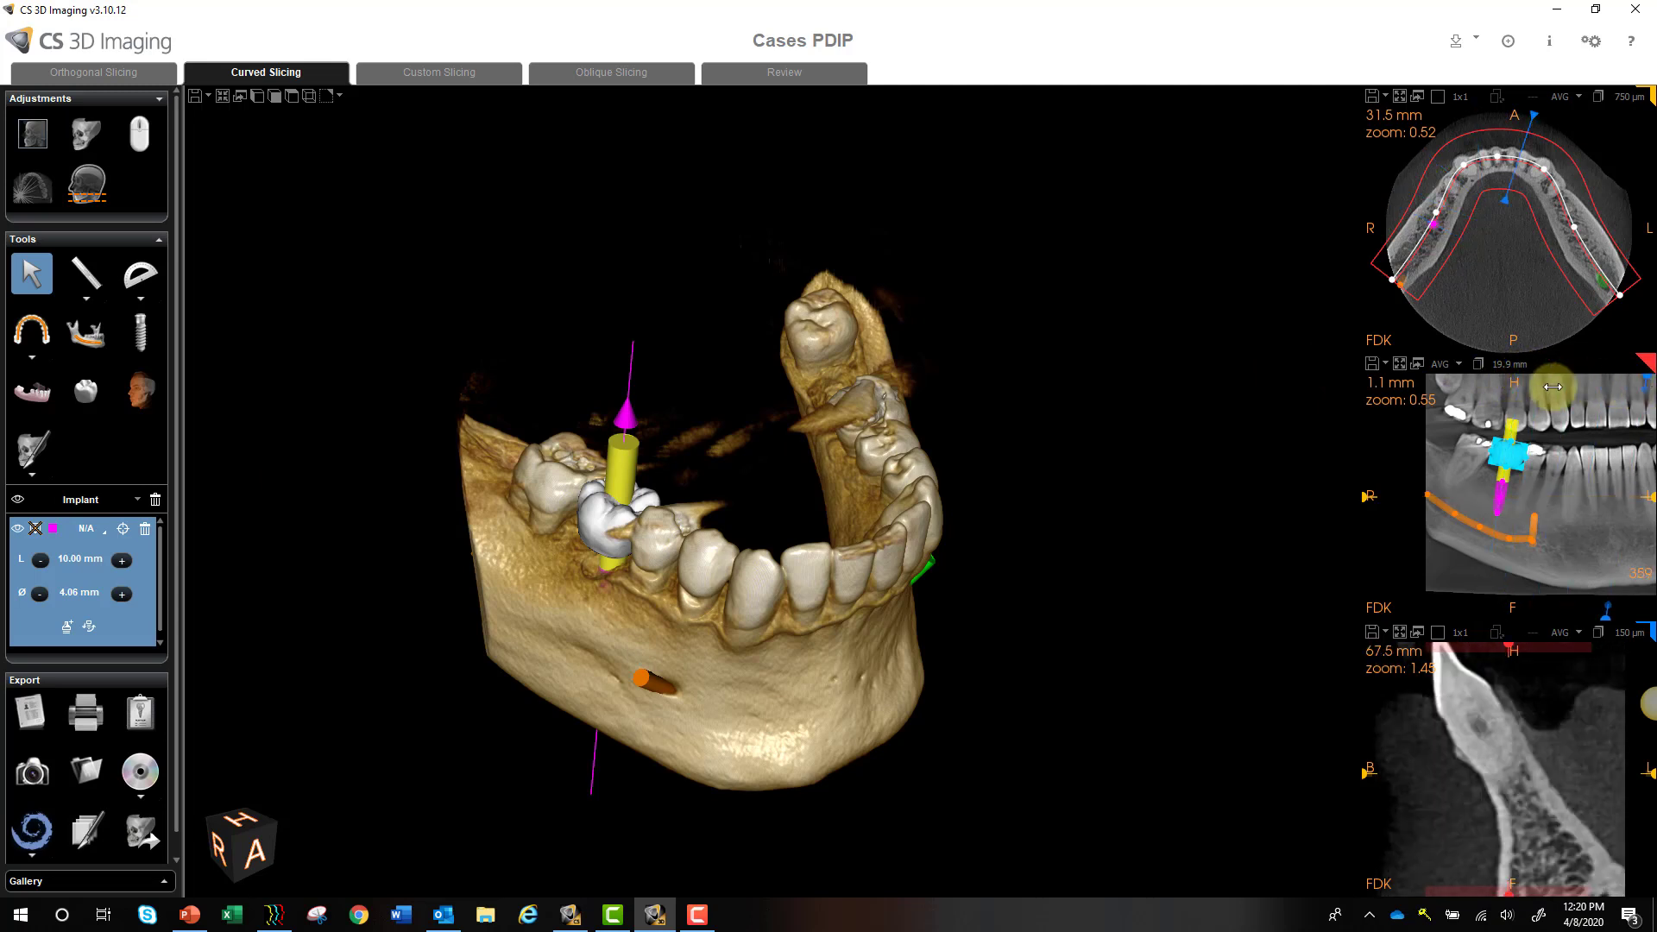
{"action": "left_click", "coordinate": [95, 505]}
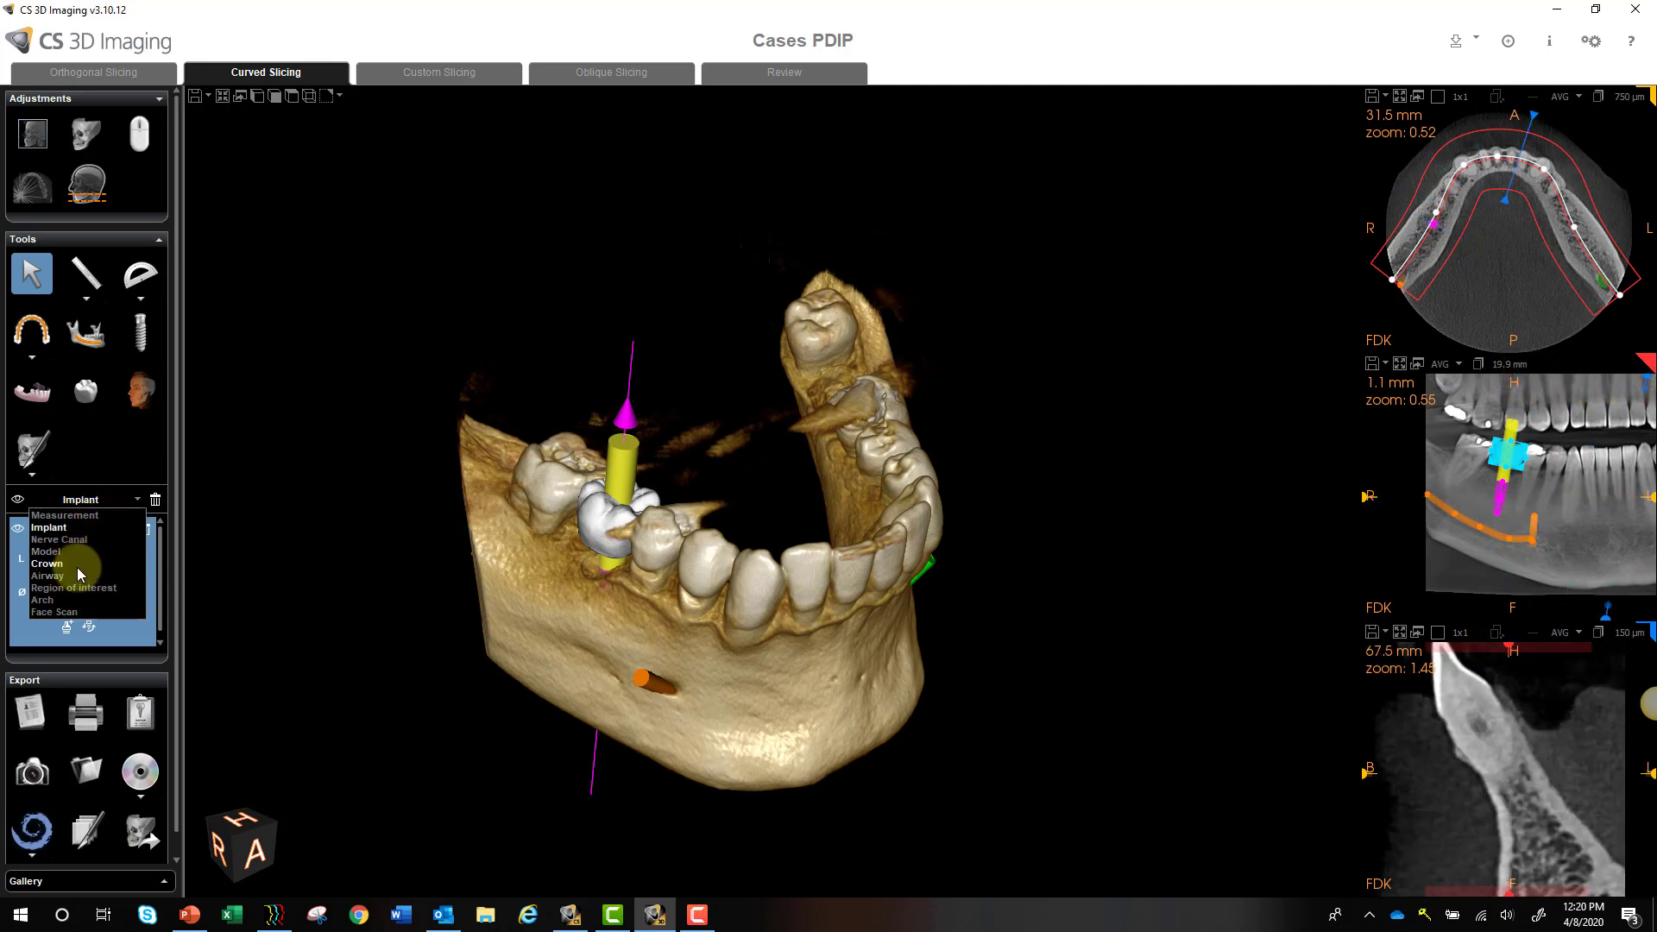
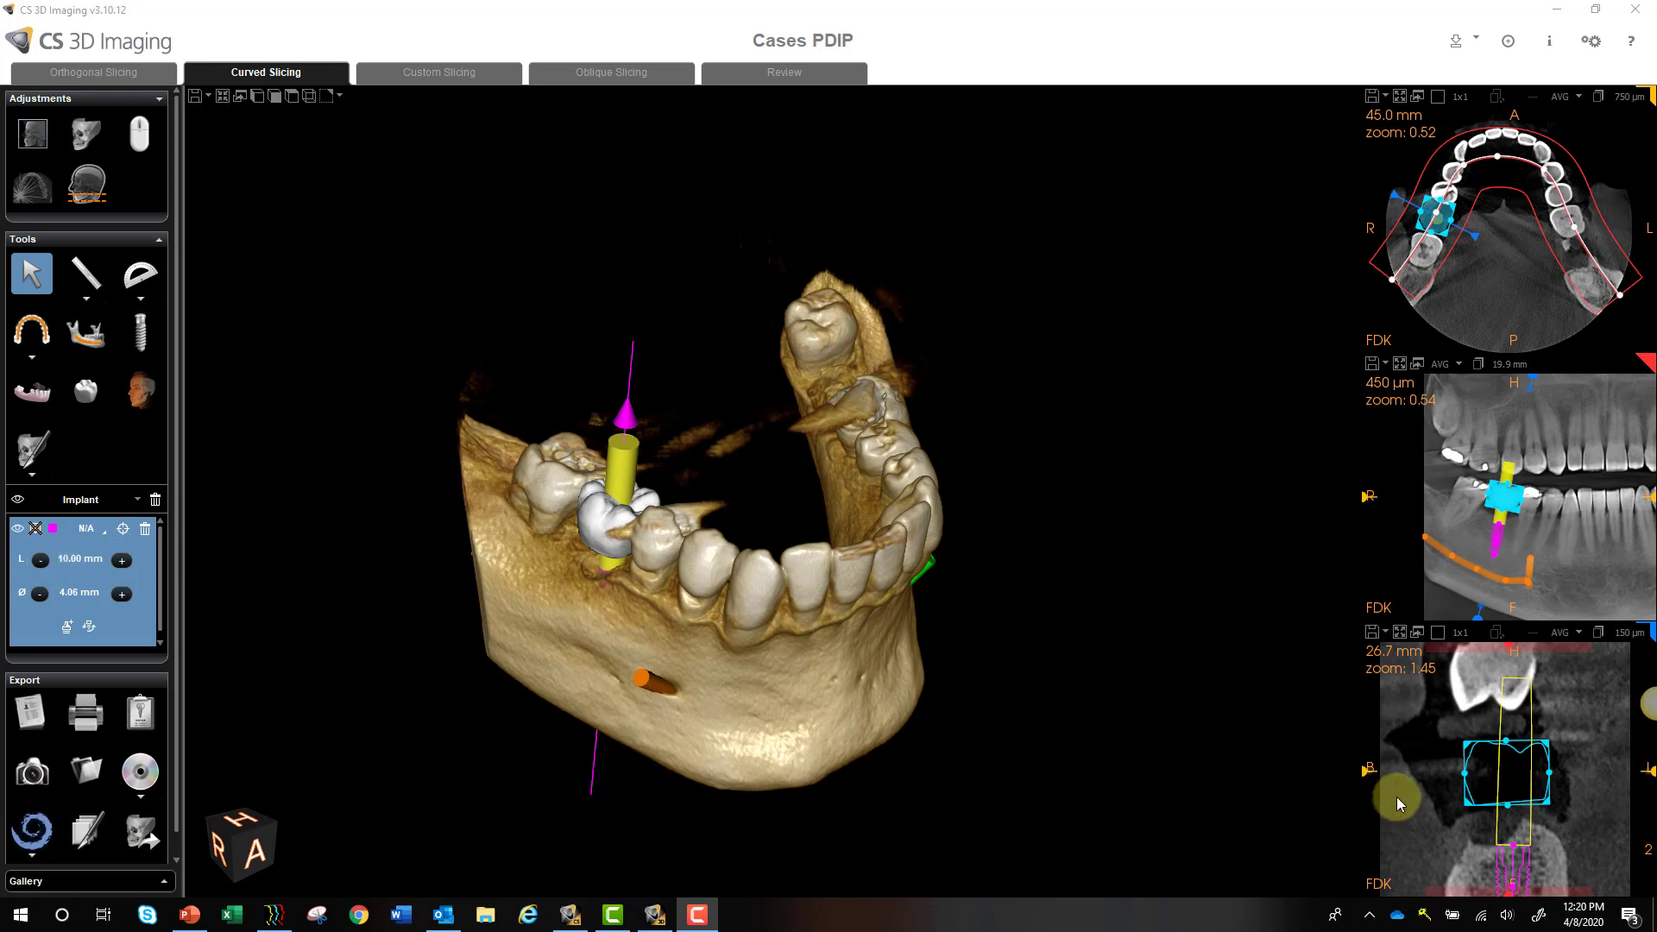
{"action": "middle_click_drag", "start_coordinate": [1396, 795], "coordinate": [1380, 677]}
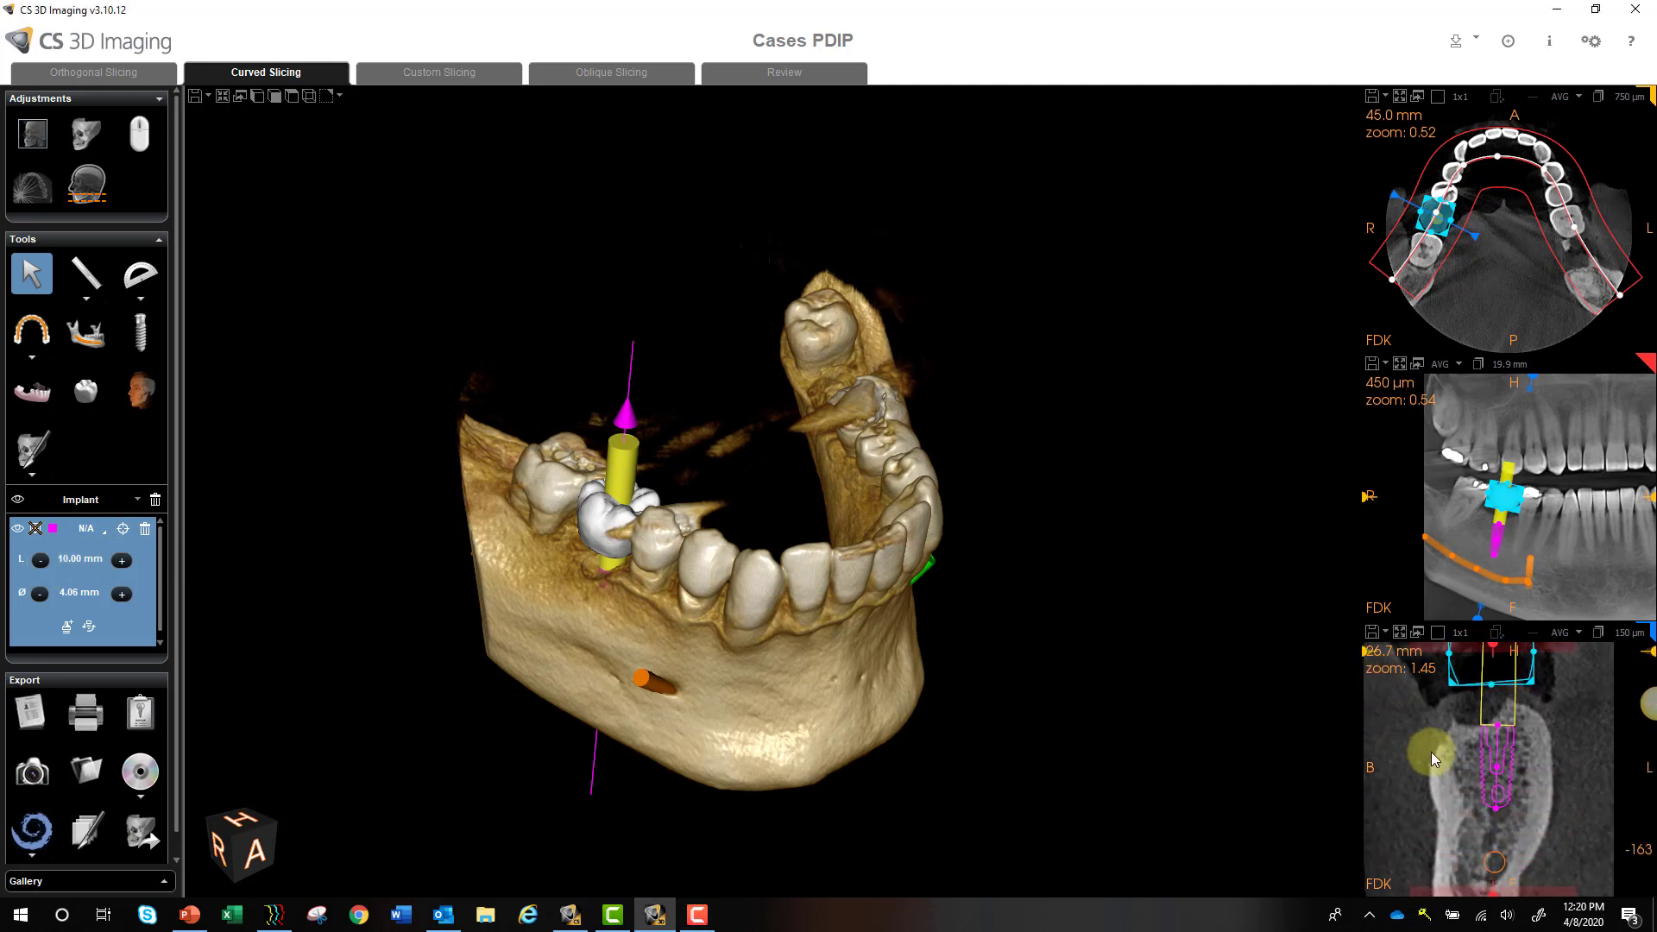
{"action": "scroll", "coordinate": [1581, 516], "scroll_direction": "up", "scroll_amount": 2}
{"action": "mouse_move", "coordinate": [1580, 516]}
{"action": "middle_mouse_down"}
{"action": "mouse_move", "coordinate": [1596, 546]}
{"action": "mouse_move", "coordinate": [1597, 510]}
{"action": "middle_mouse_up"}
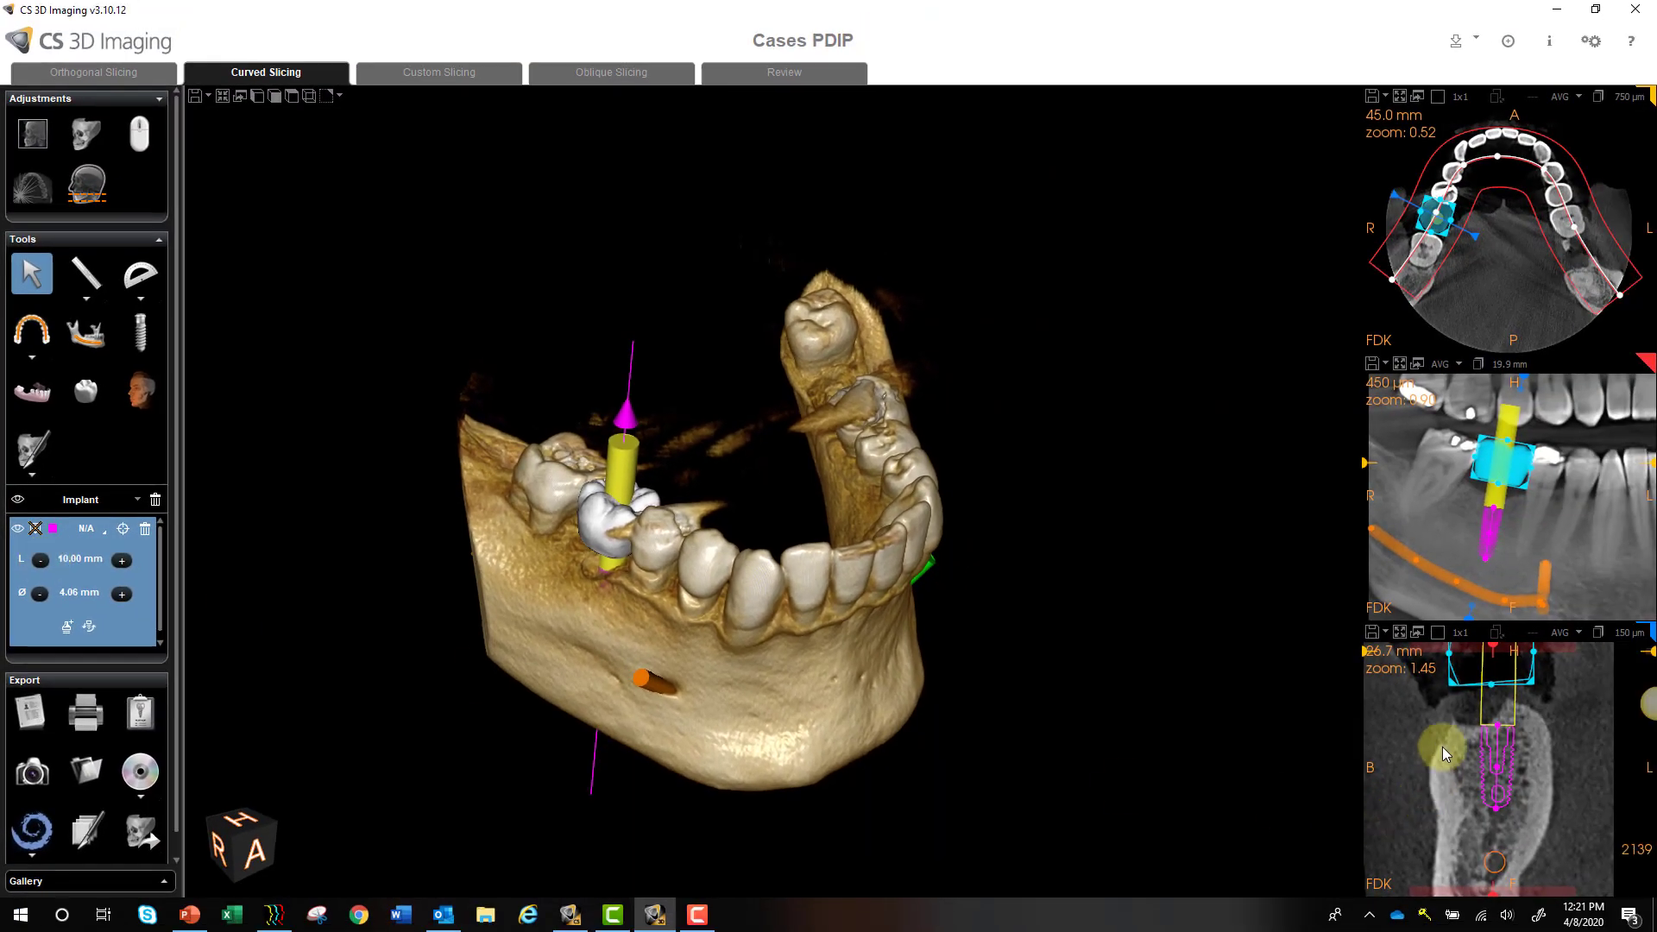
Try implant lengths of 8.00 mm and 11.50 mm, and return to 10.00 mm.
{"action": "left_click", "coordinate": [41, 562]}
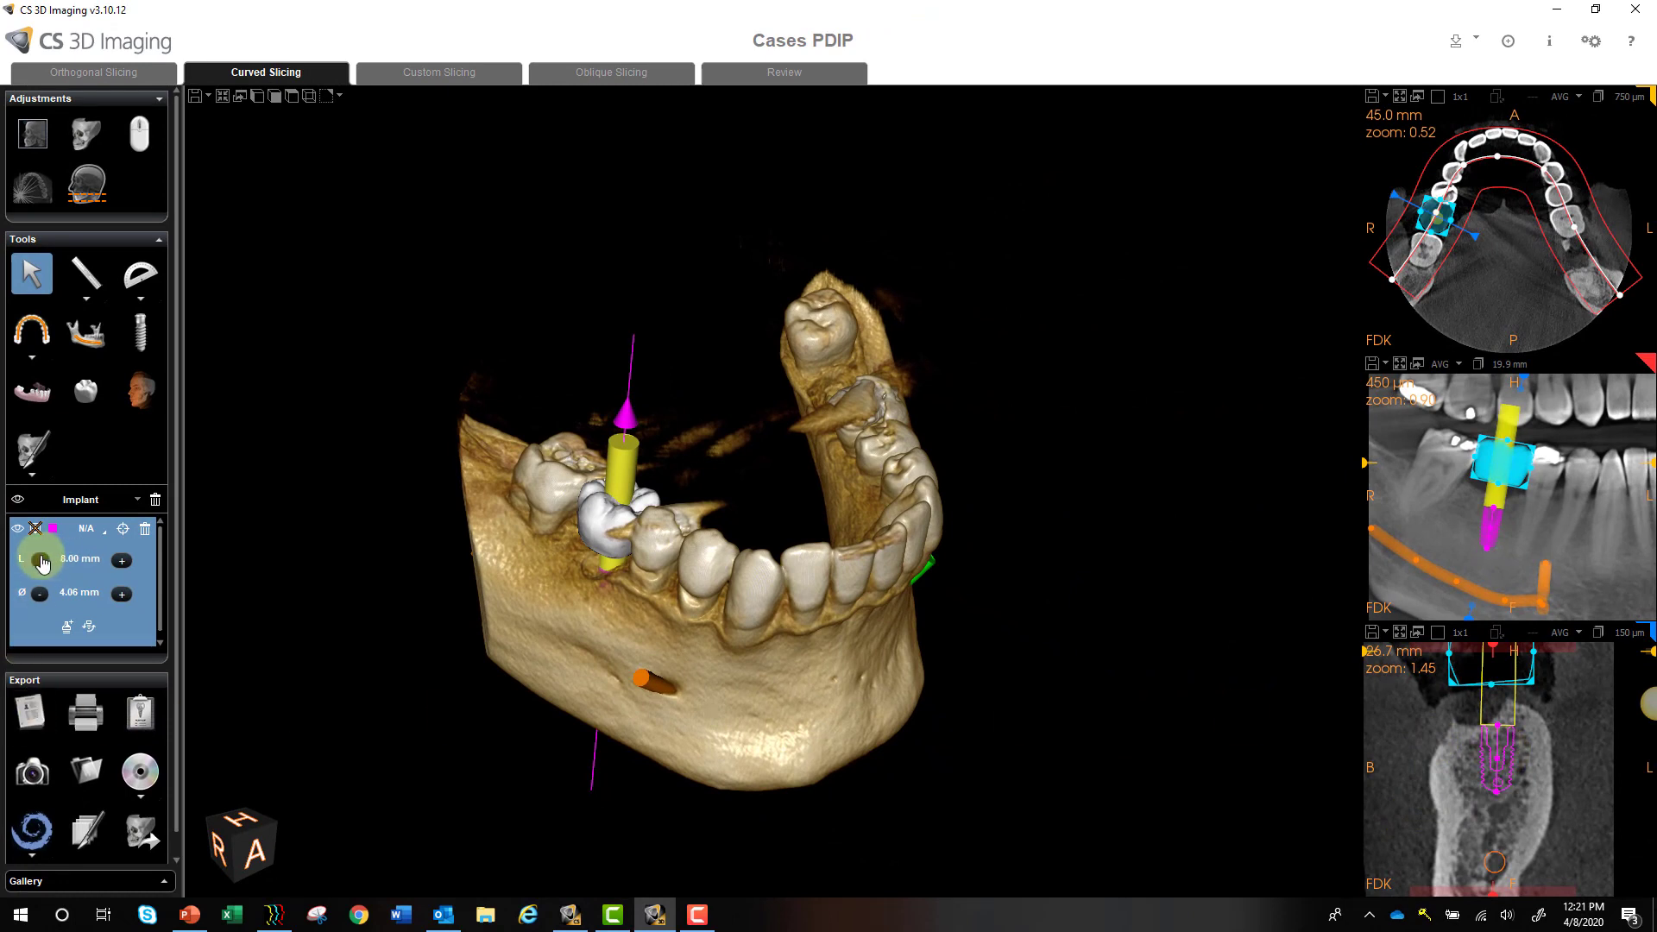
{"action": "left_click", "coordinate": [122, 561]}
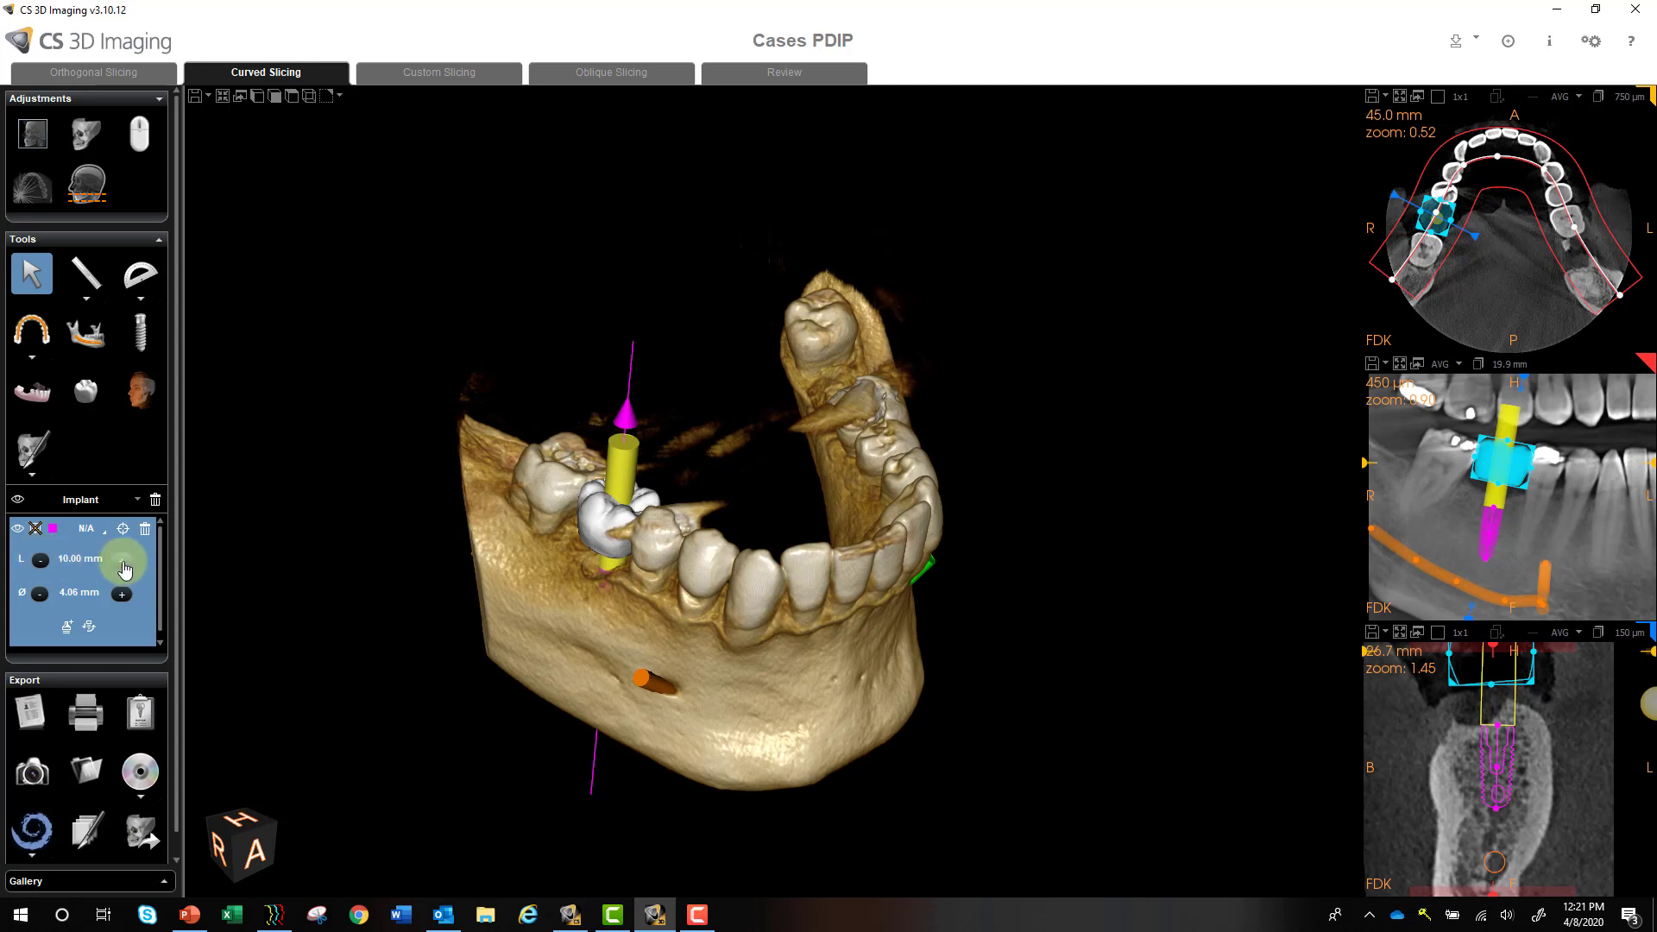
{"action": "left_click", "coordinate": [123, 562]}
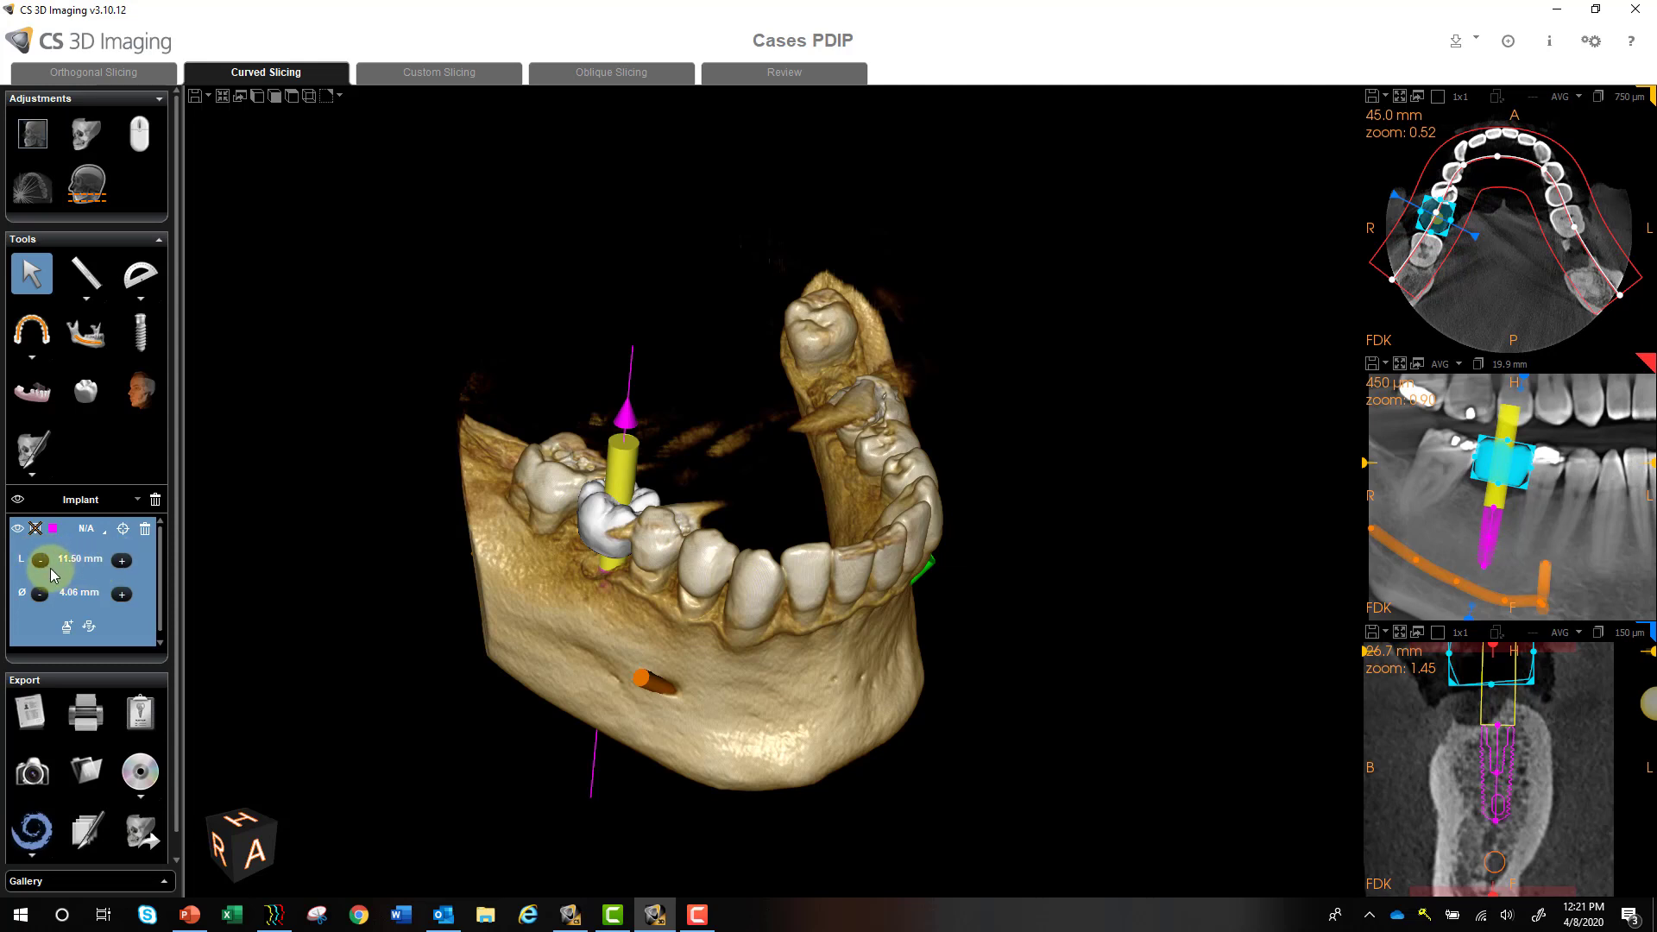
Set the implant's diameter to 4.09 mm.
{"action": "left_click", "coordinate": [40, 595]}
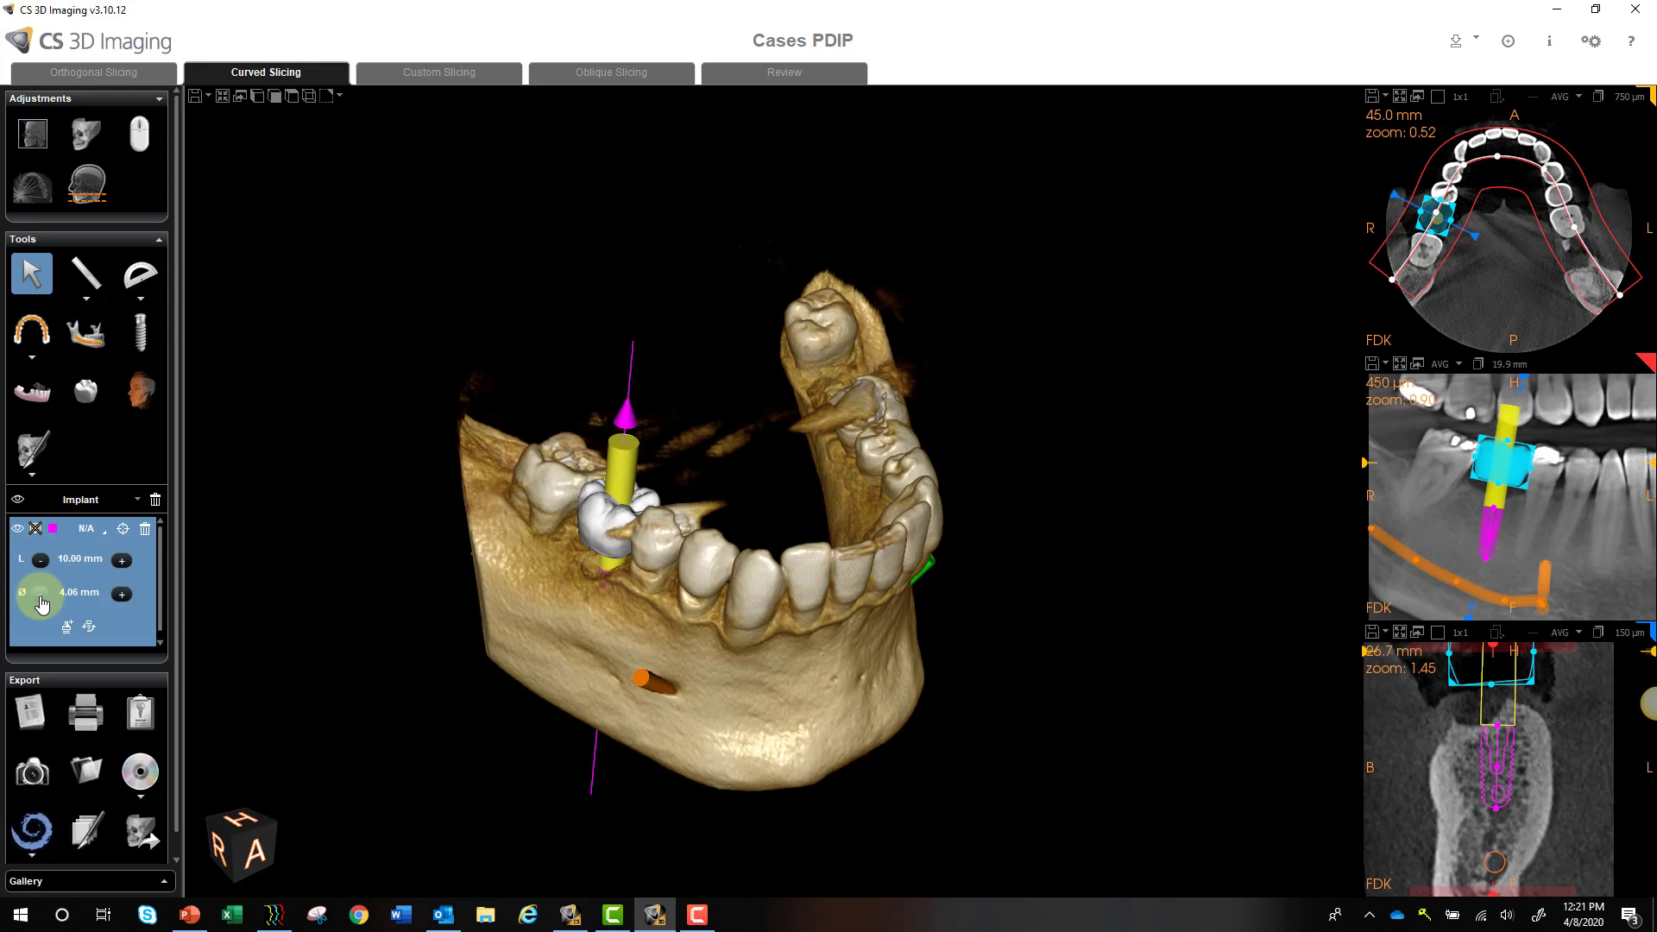
{"action": "key", "text": "Escape"}
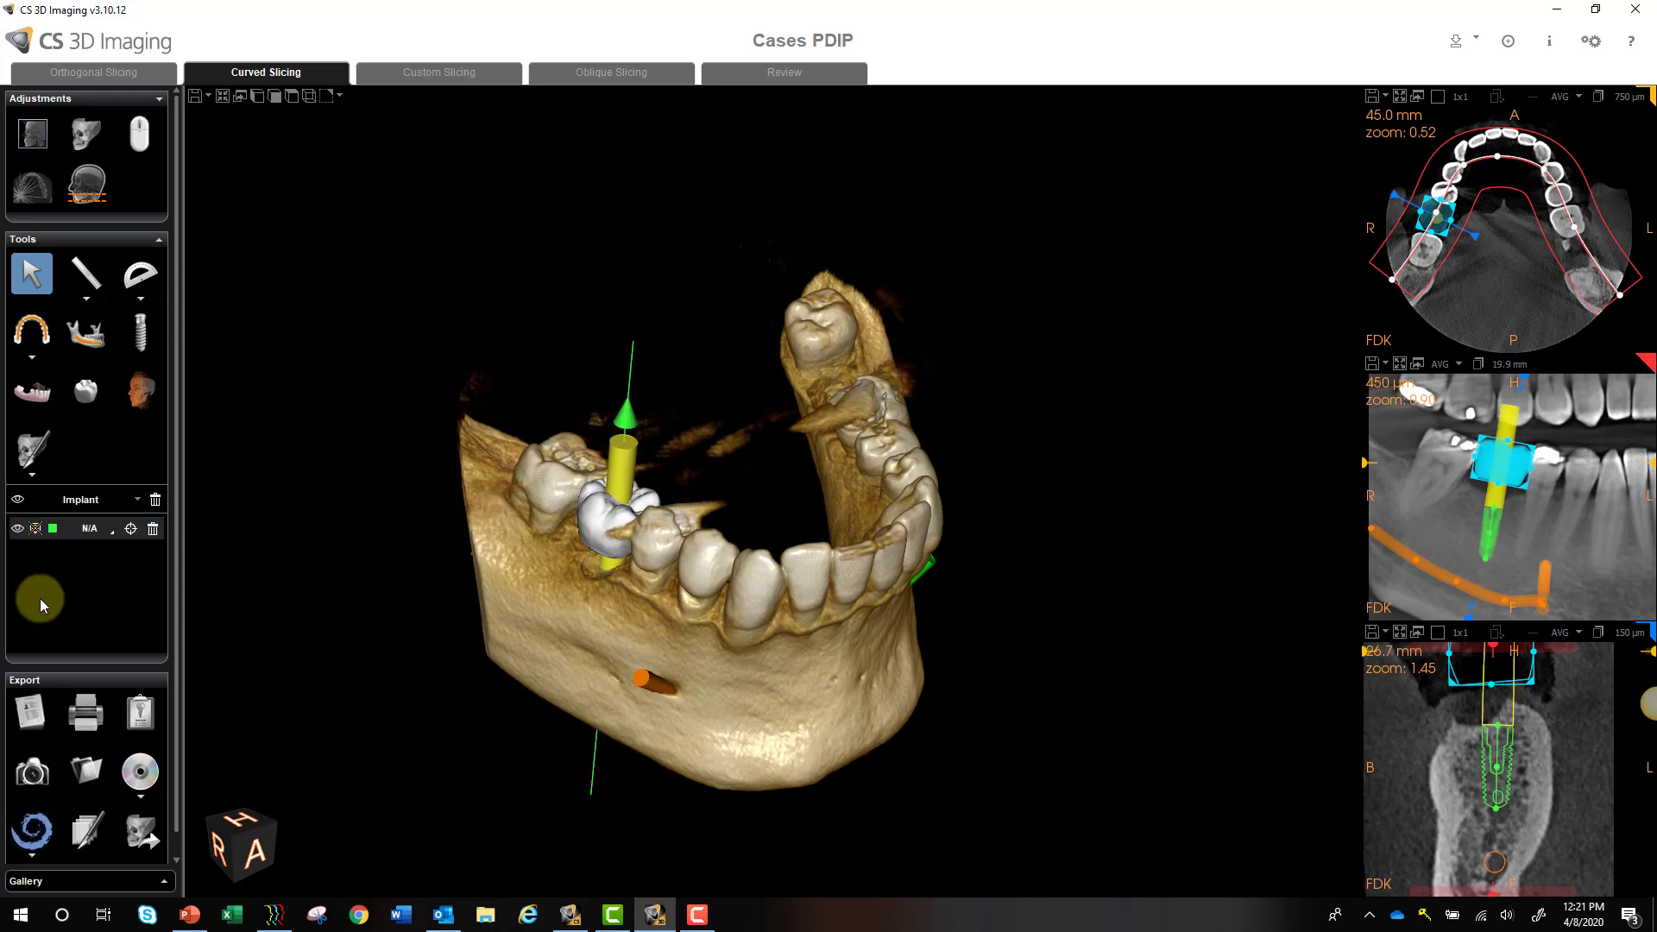
{"action": "left_click", "coordinate": [40, 598]}
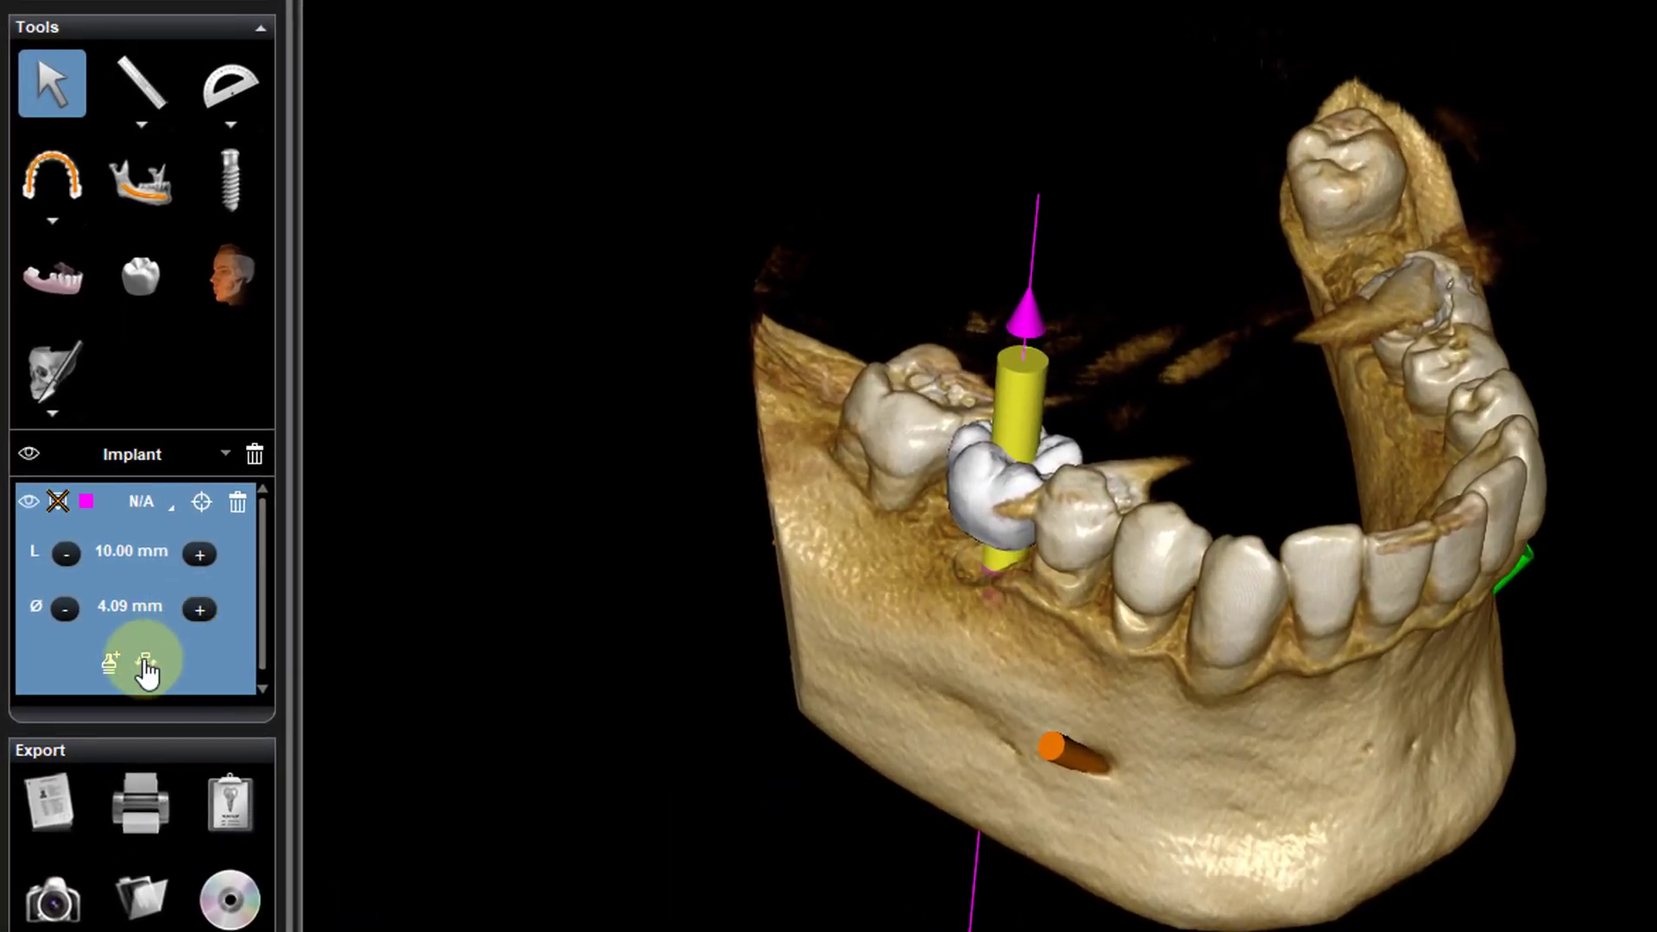
Replace the implant with a Straumann Bone Level Tapered Roxolid SLActive, 10.00 mm long and 4.80 mm in diameter.
{"action": "mouse_move", "coordinate": [156, 516]}
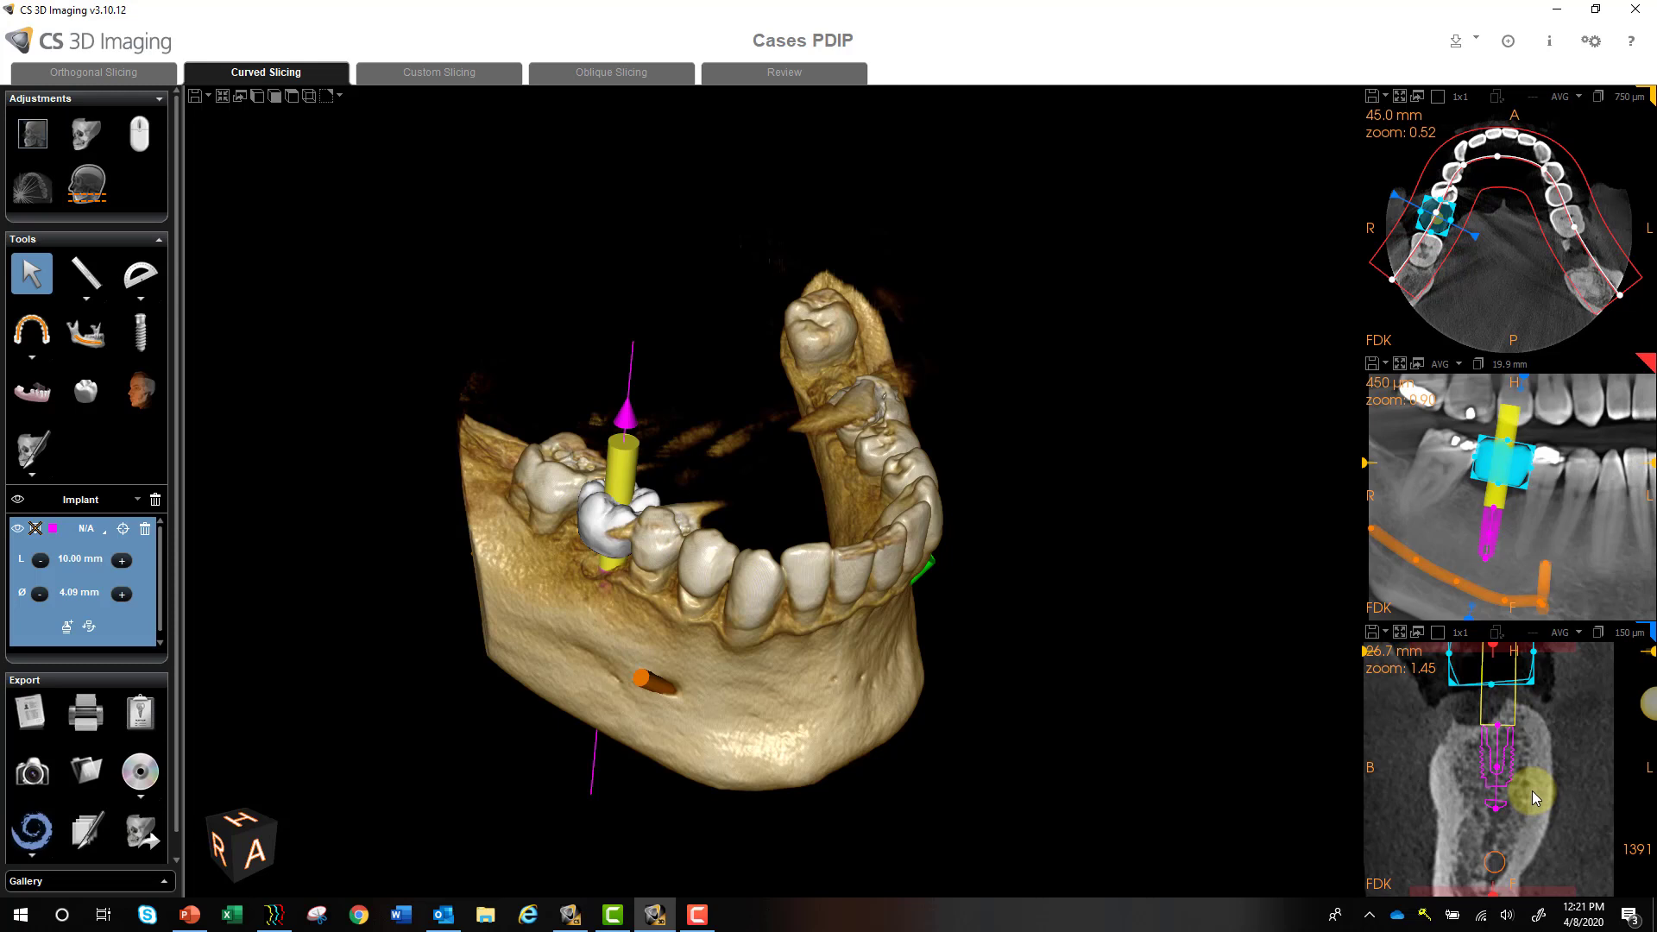
{"action": "left_click", "coordinate": [90, 630]}
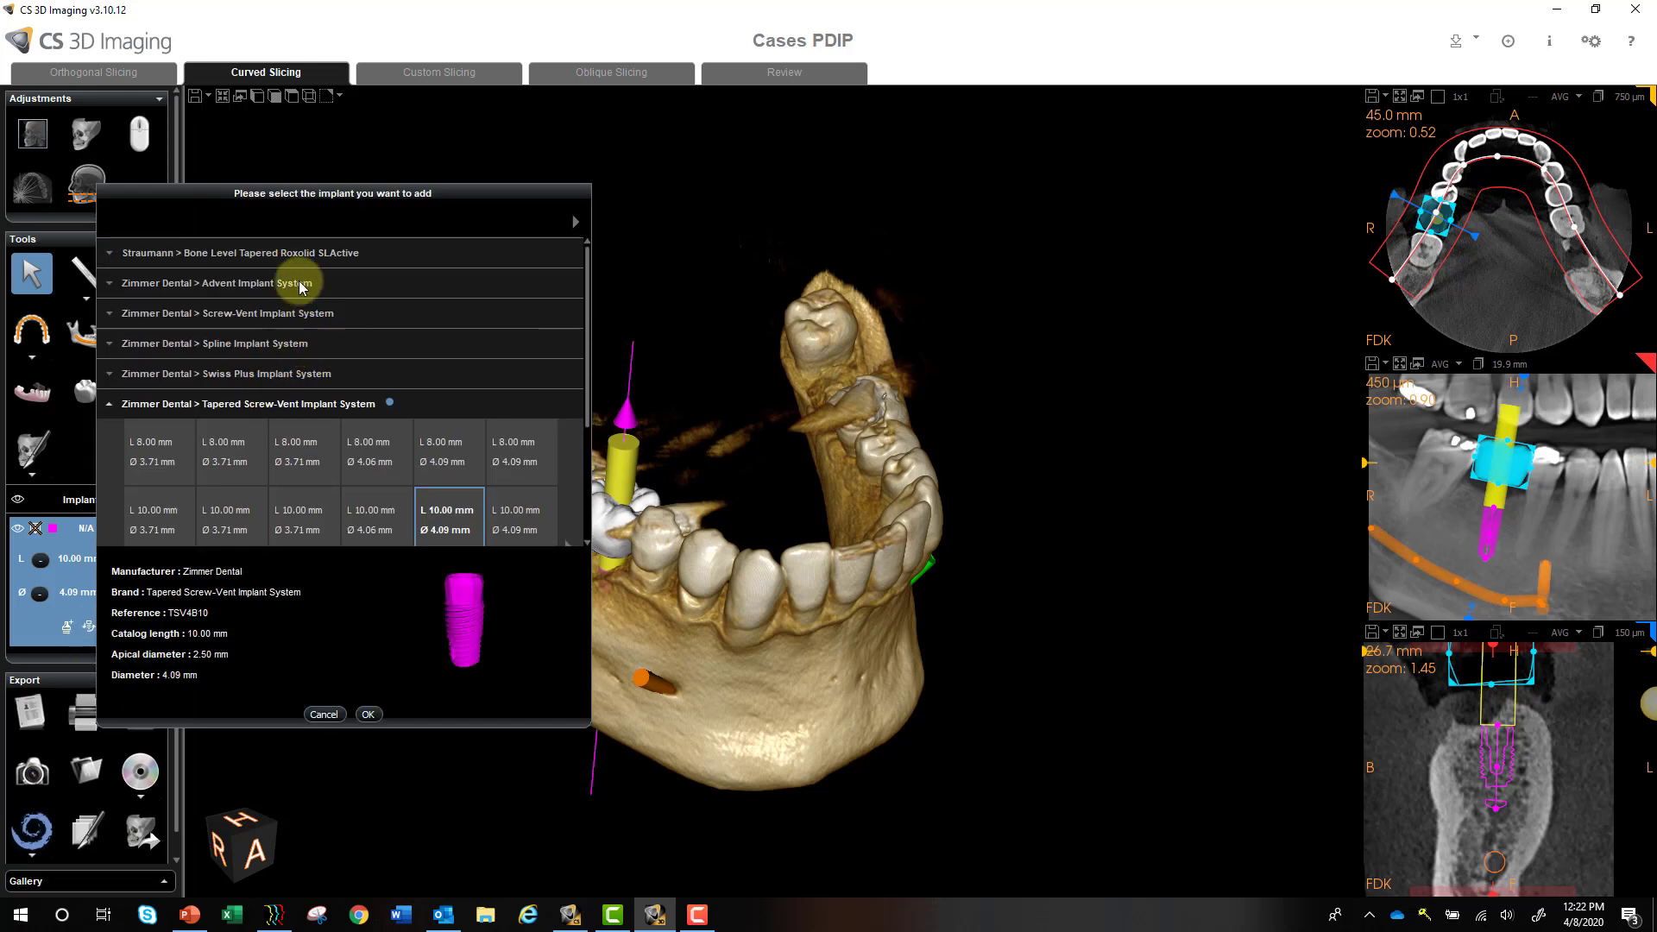
{"action": "left_click", "coordinate": [296, 253]}
{"action": "left_click", "coordinate": [311, 365]}
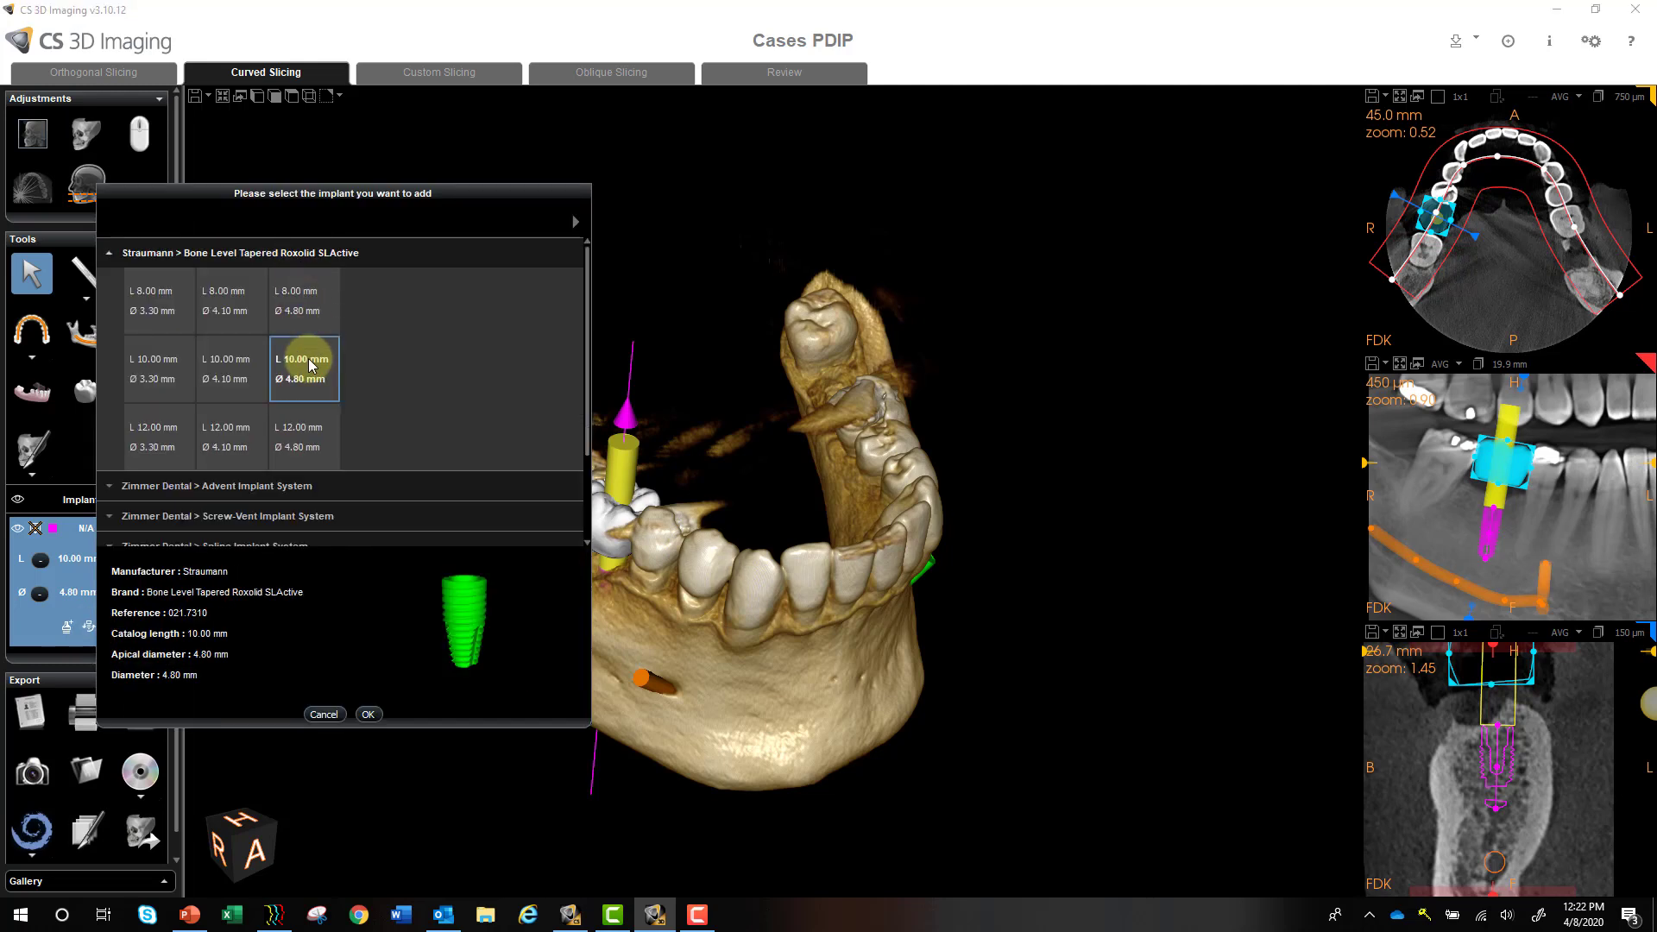
{"action": "left_click", "coordinate": [369, 714]}
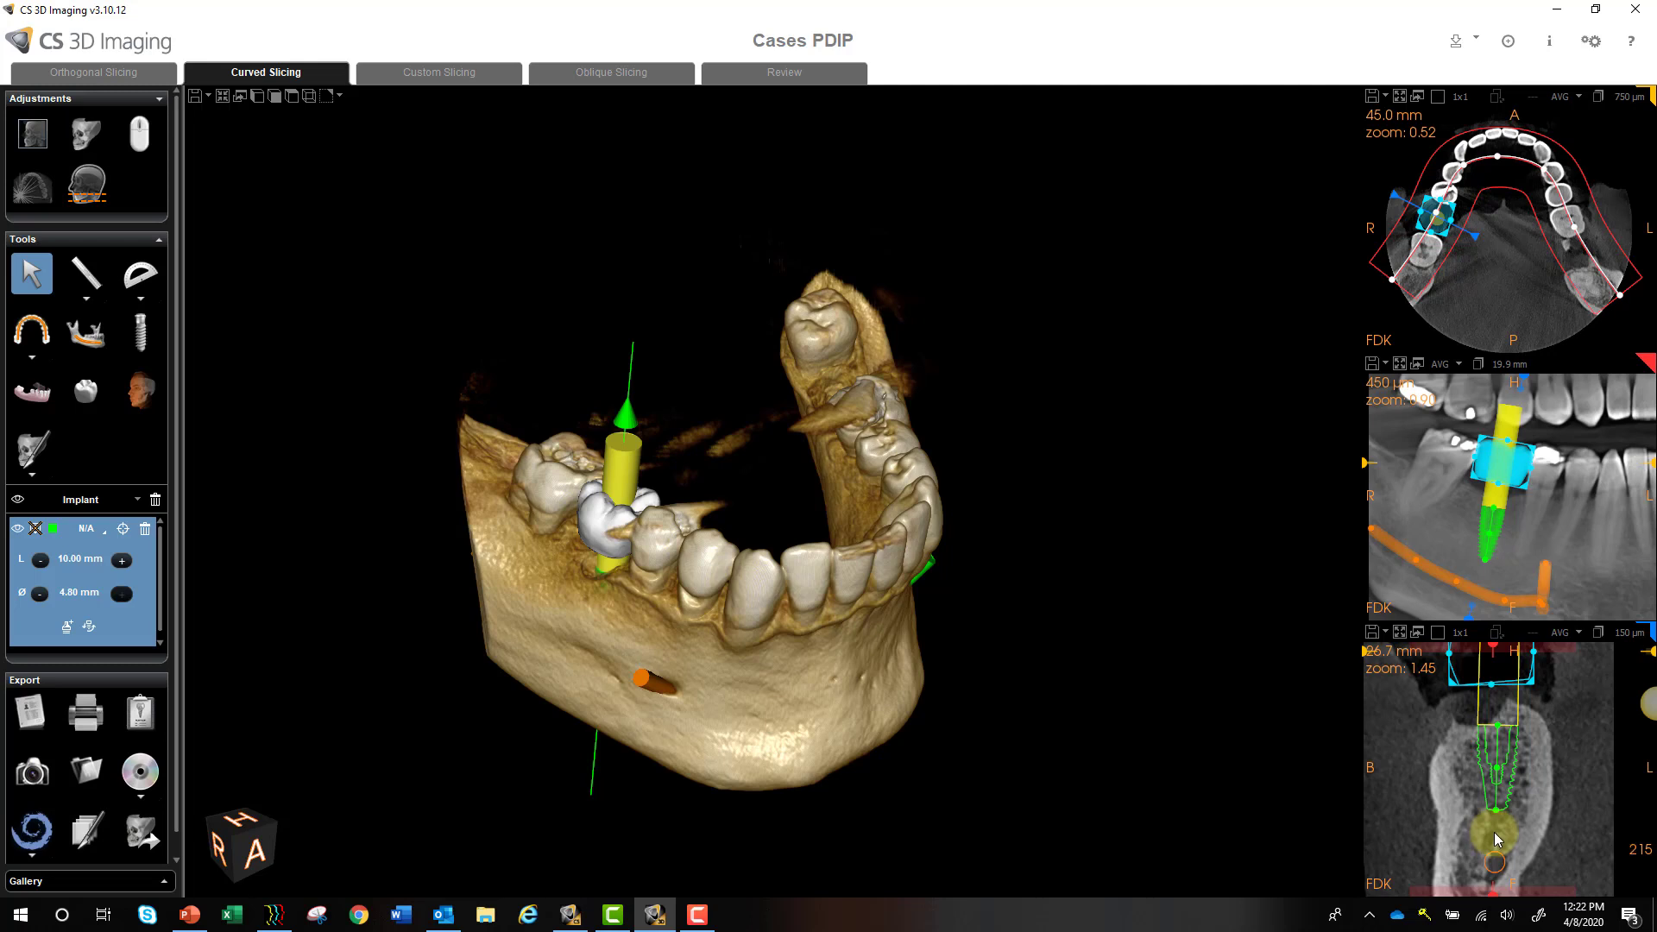
Examine the angled abutment parameters for the implant and leave without adding an abutment.
{"action": "left_click", "coordinate": [70, 636]}
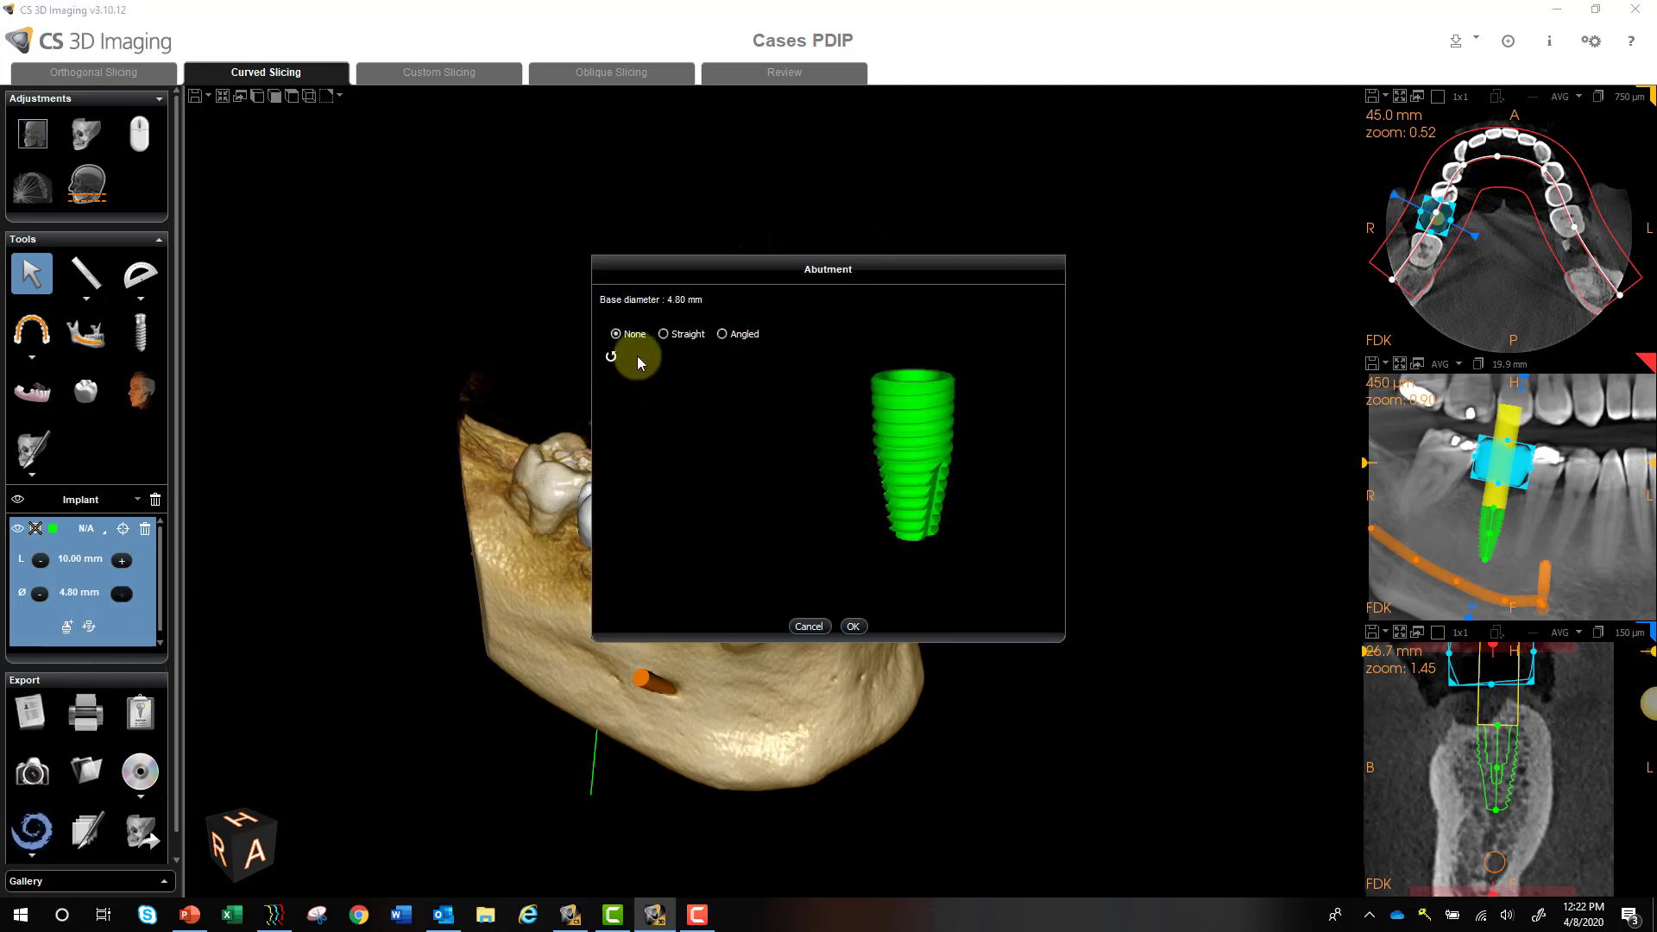
{"action": "left_click", "coordinate": [725, 337]}
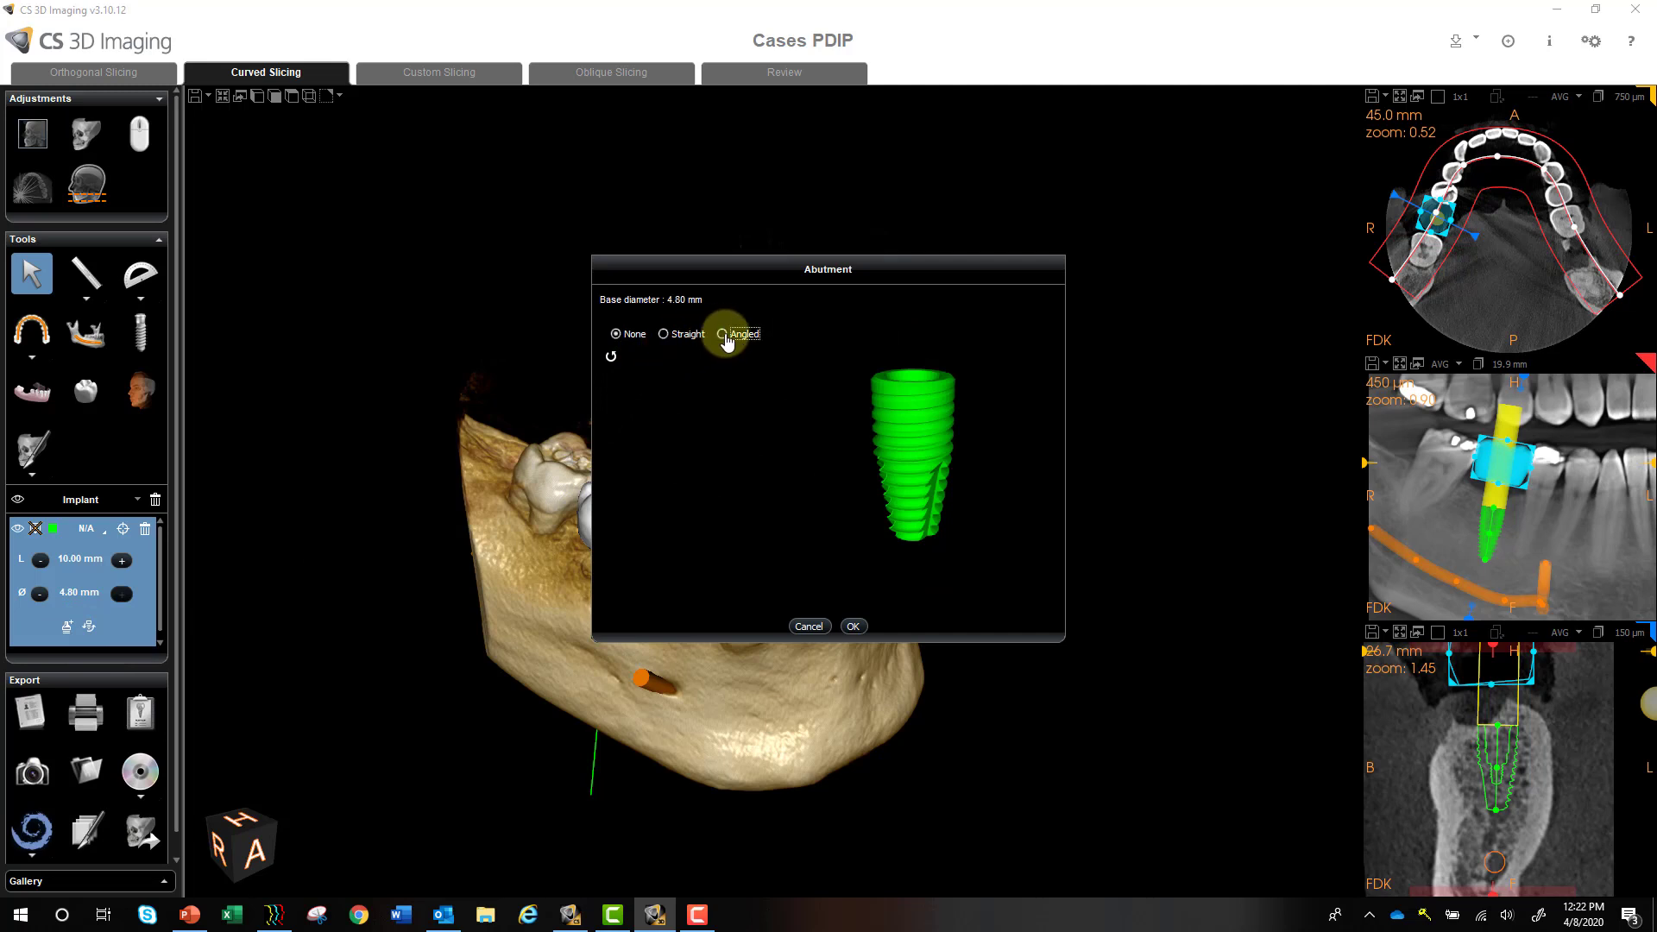
{"action": "left_click", "coordinate": [634, 338]}
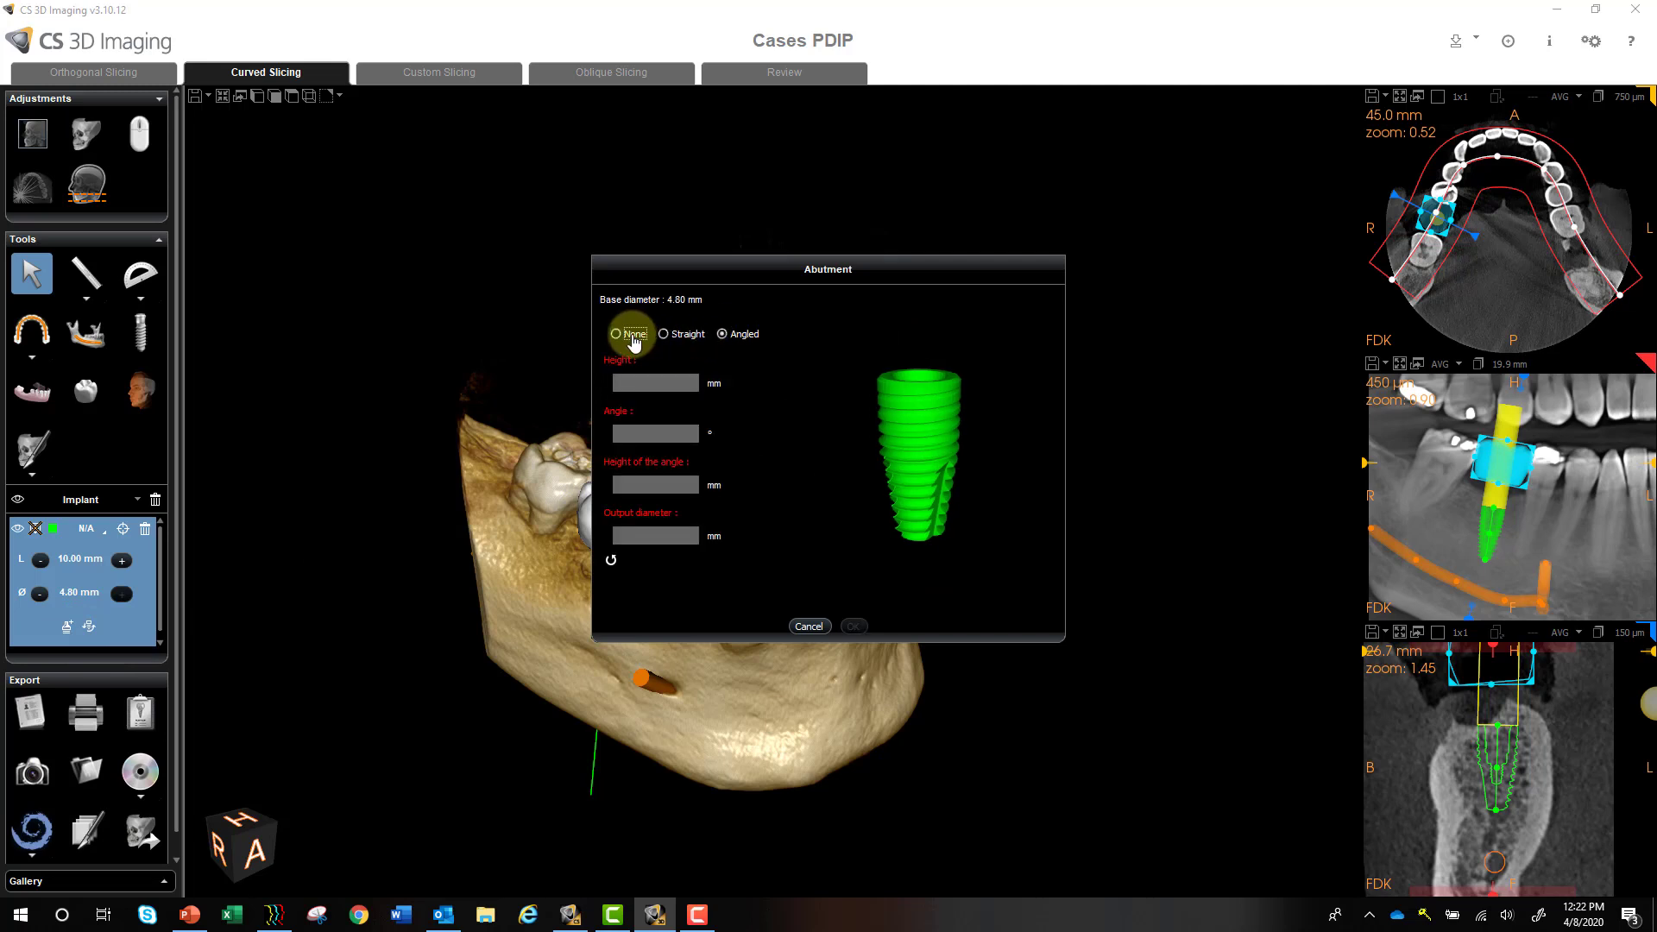
{"action": "left_click", "coordinate": [808, 627]}
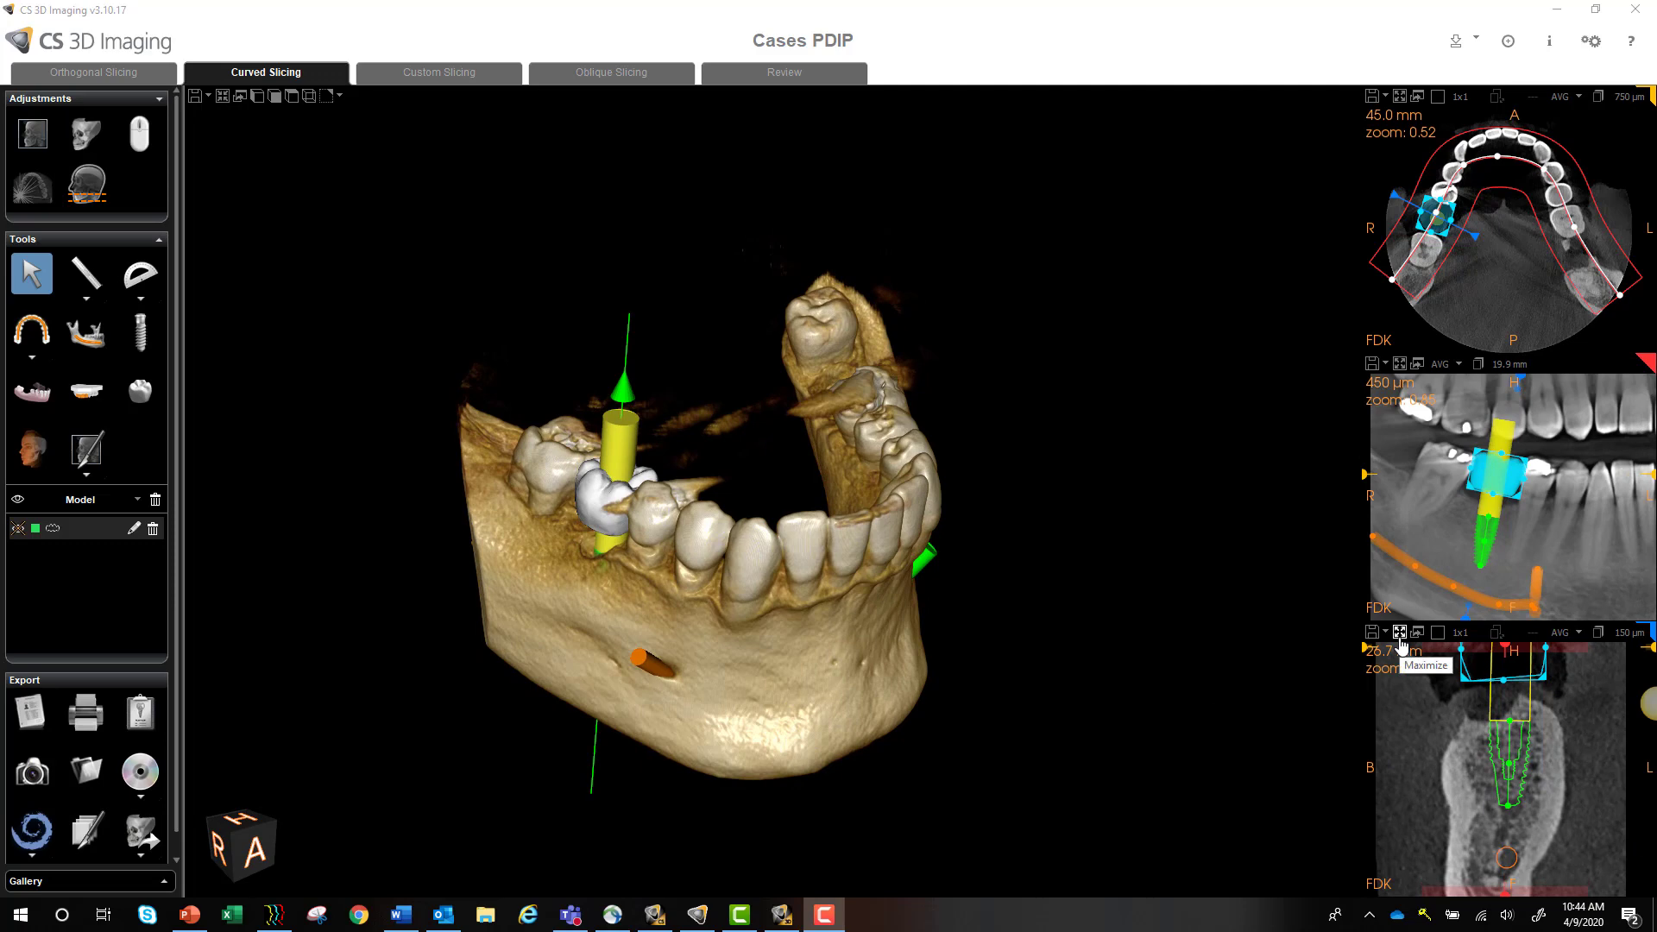
View the cross-sectional slices around the implant in an enlarged 3x3 grid, and restore the 3D rendering as the main view.
{"action": "left_click", "coordinate": [1399, 633]}
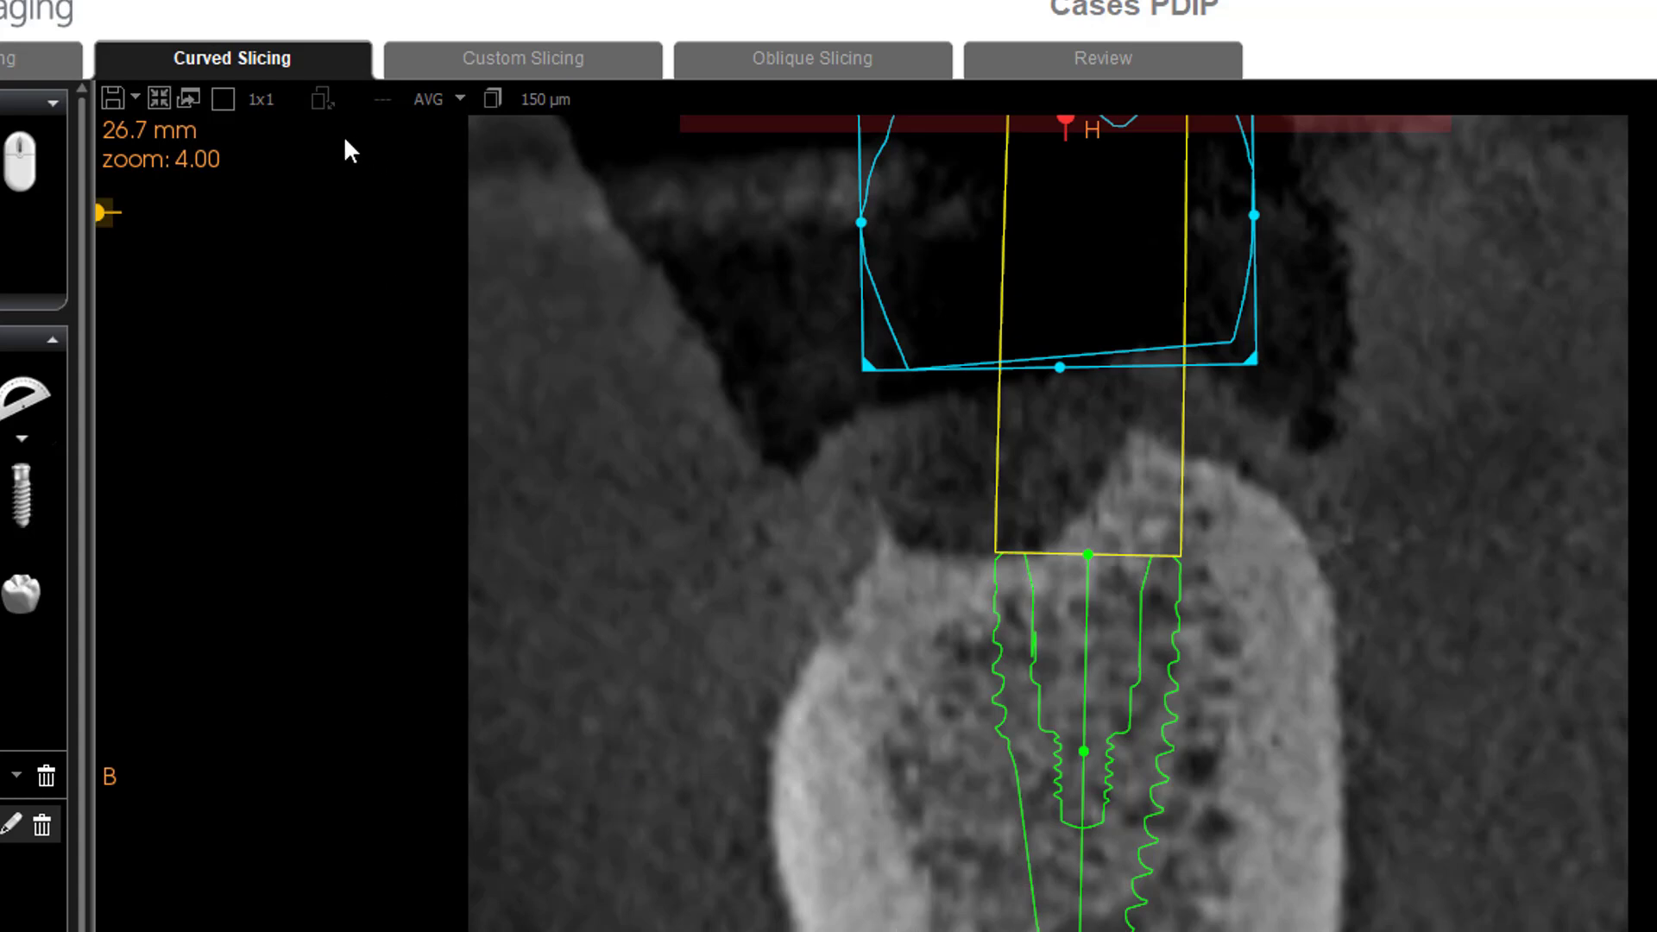
{"action": "left_click", "coordinate": [262, 101]}
{"action": "left_click", "coordinate": [265, 158]}
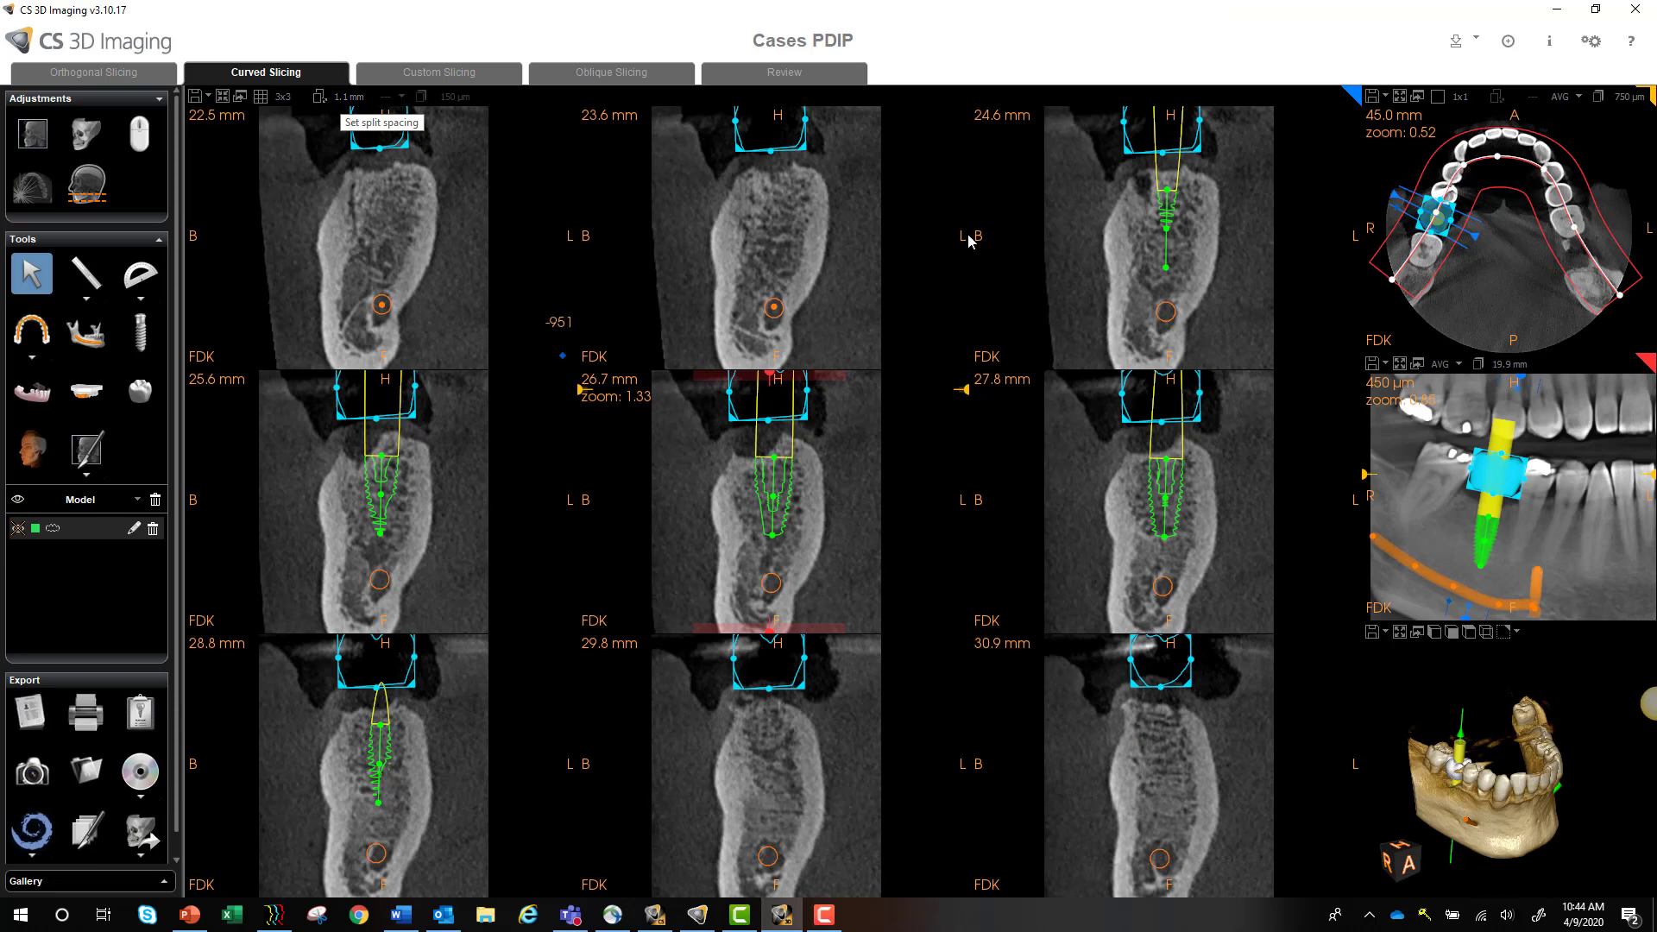
{"action": "left_click", "coordinate": [1522, 378]}
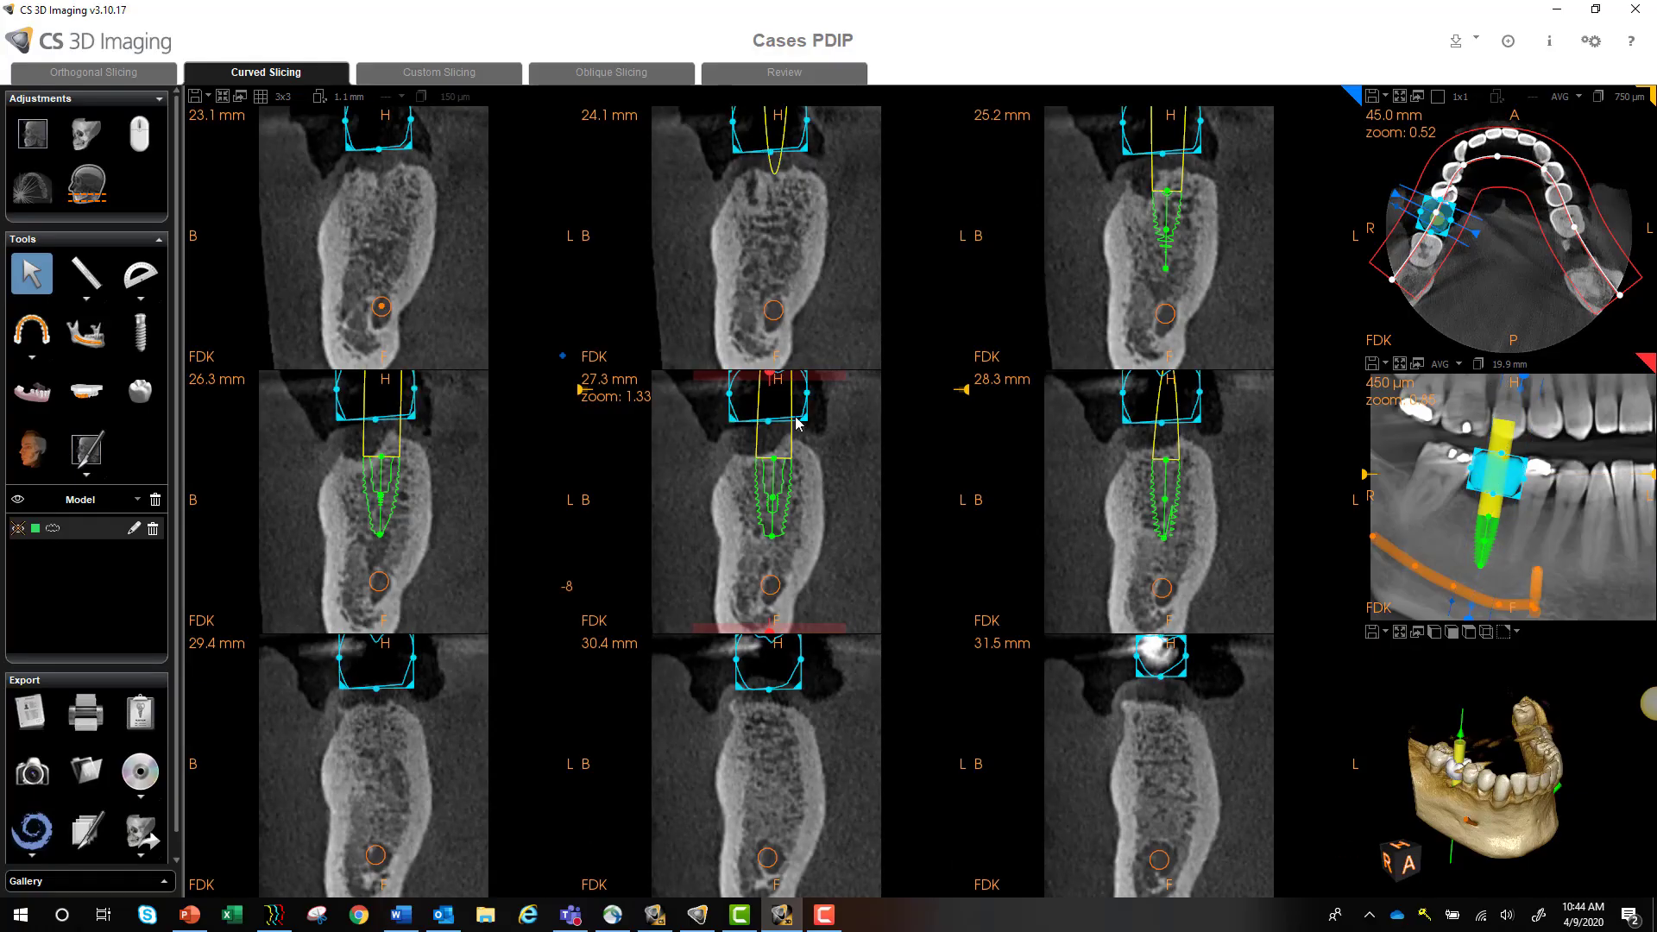
{"action": "double_click", "coordinate": [748, 574]}
{"action": "left_click", "coordinate": [1400, 631]}
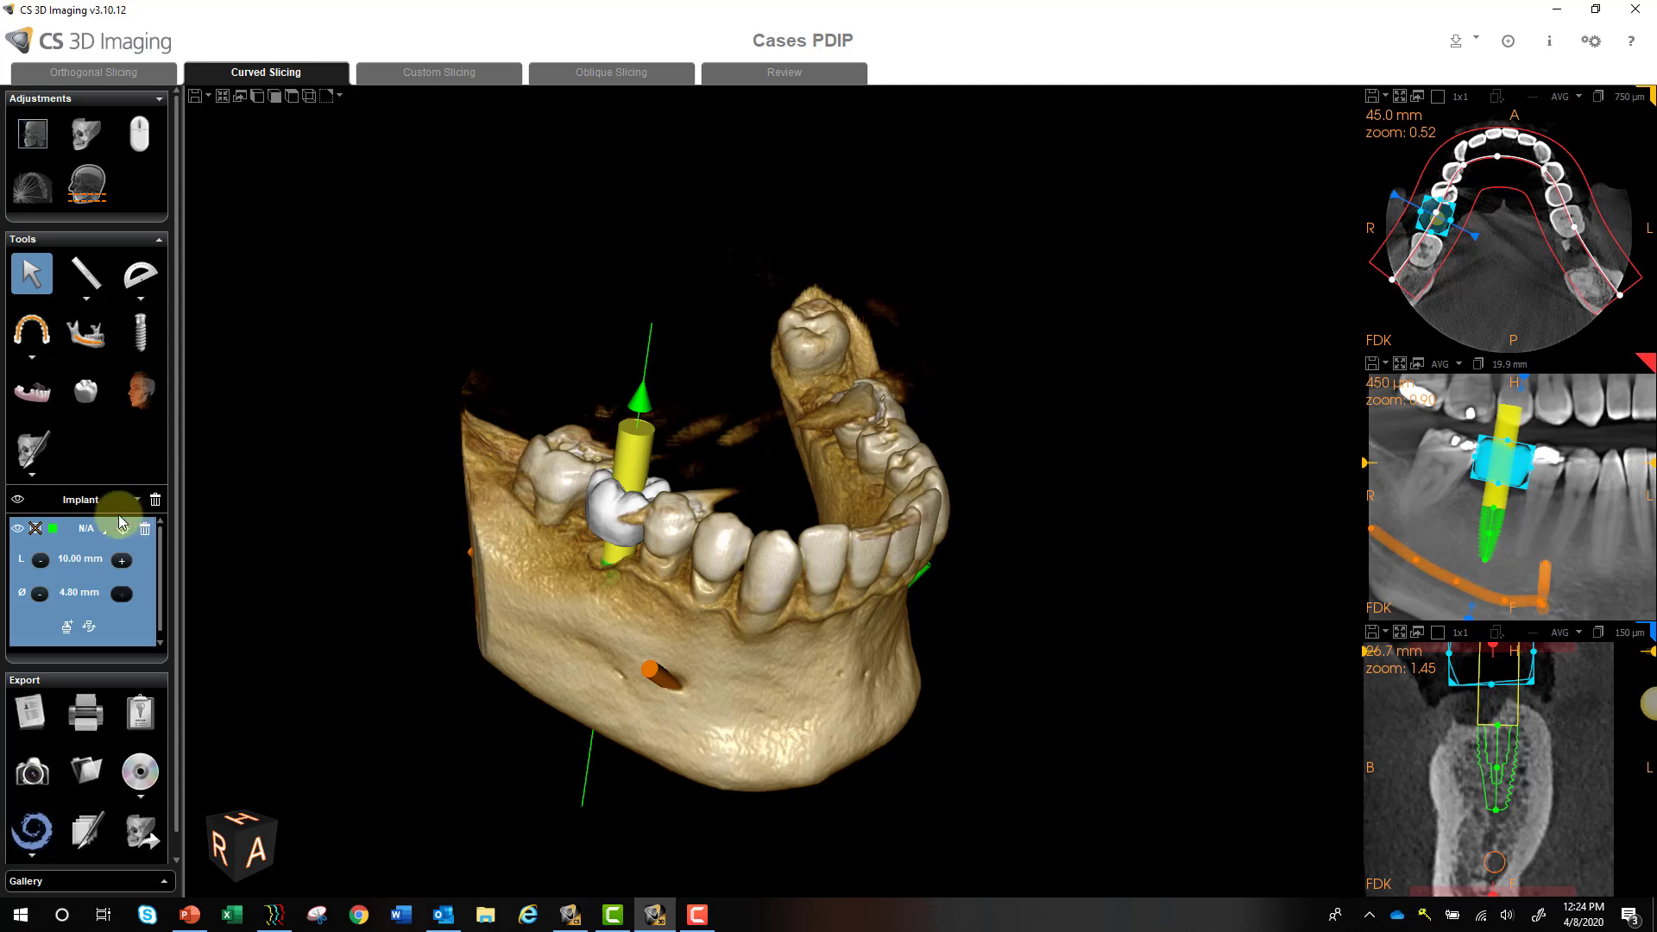
Show the hidden digital model over the 3D jaw and view it together with the crown and implant.
{"action": "left_click", "coordinate": [86, 499]}
{"action": "left_click", "coordinate": [75, 554]}
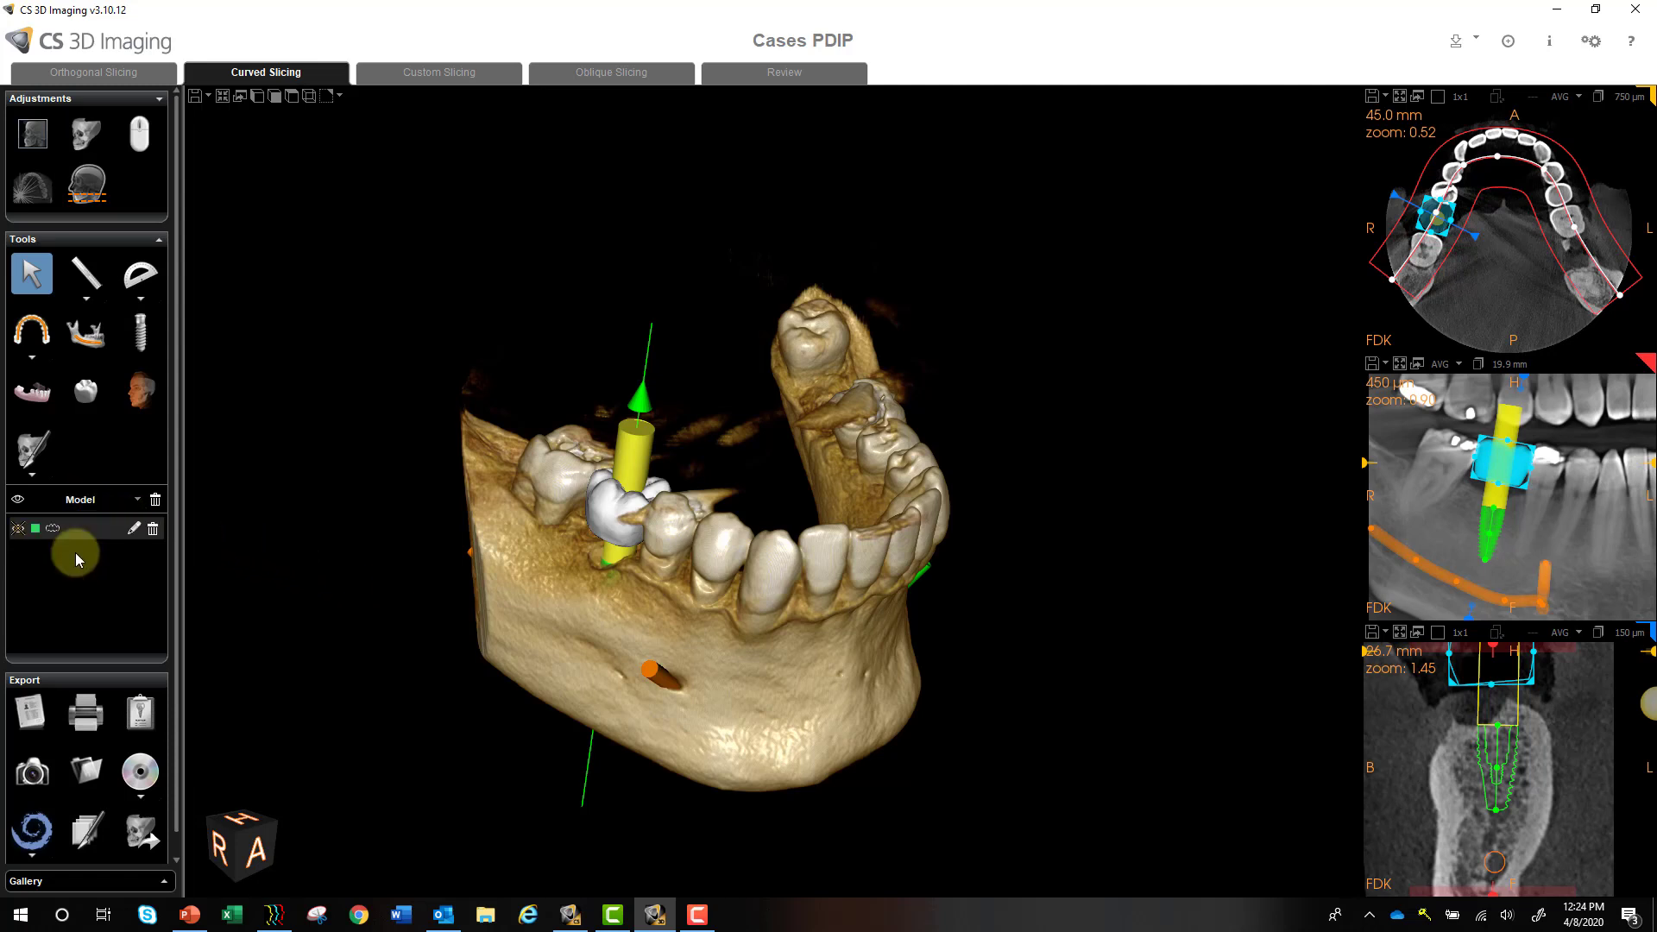
{"action": "left_click", "coordinate": [18, 528]}
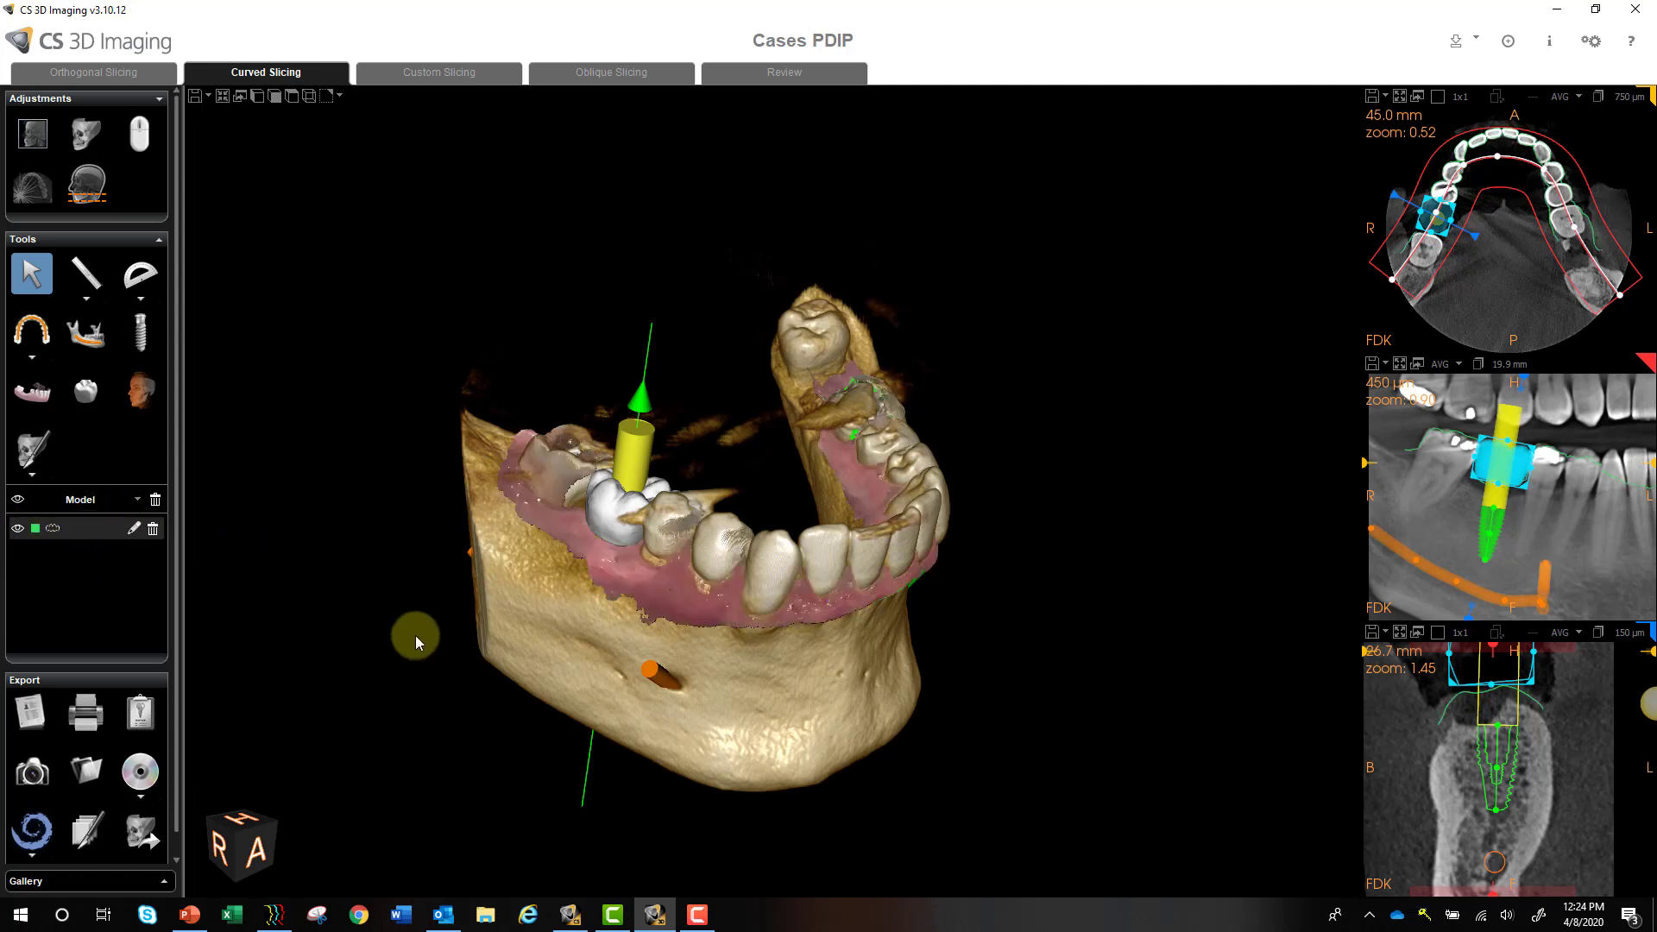
{"action": "left_click_drag", "start_coordinate": [416, 635], "coordinate": [380, 620]}
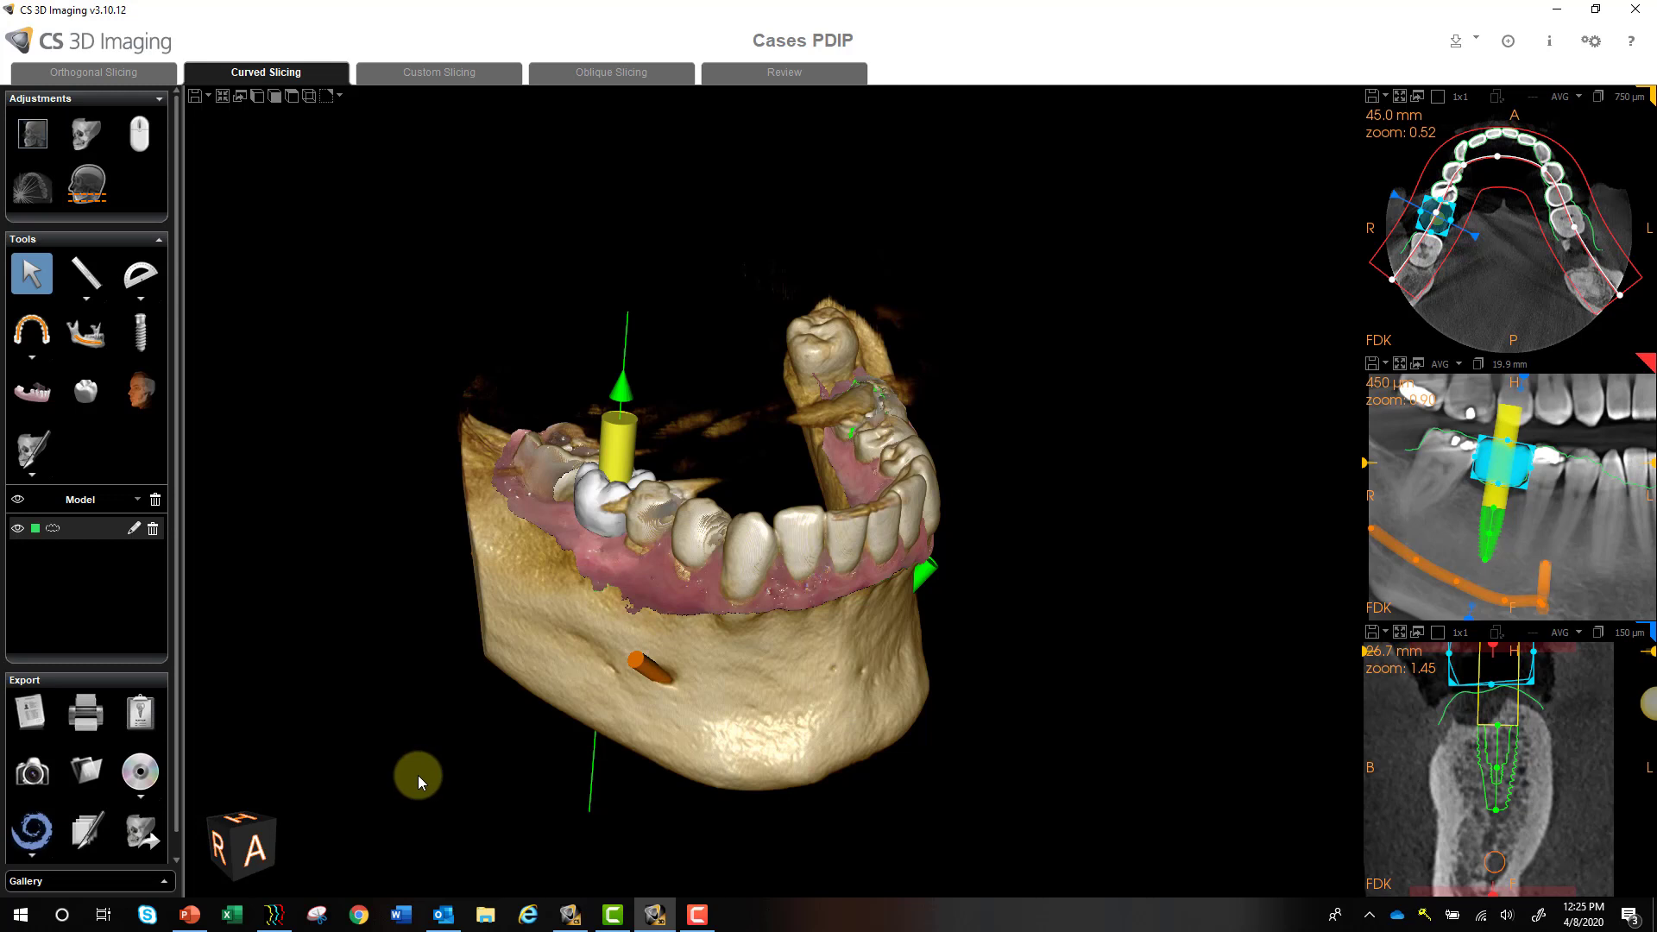
Collapse the object list and choose 360 Courier from 360 Imaging among the third-party export options.
{"action": "left_click", "coordinate": [32, 861]}
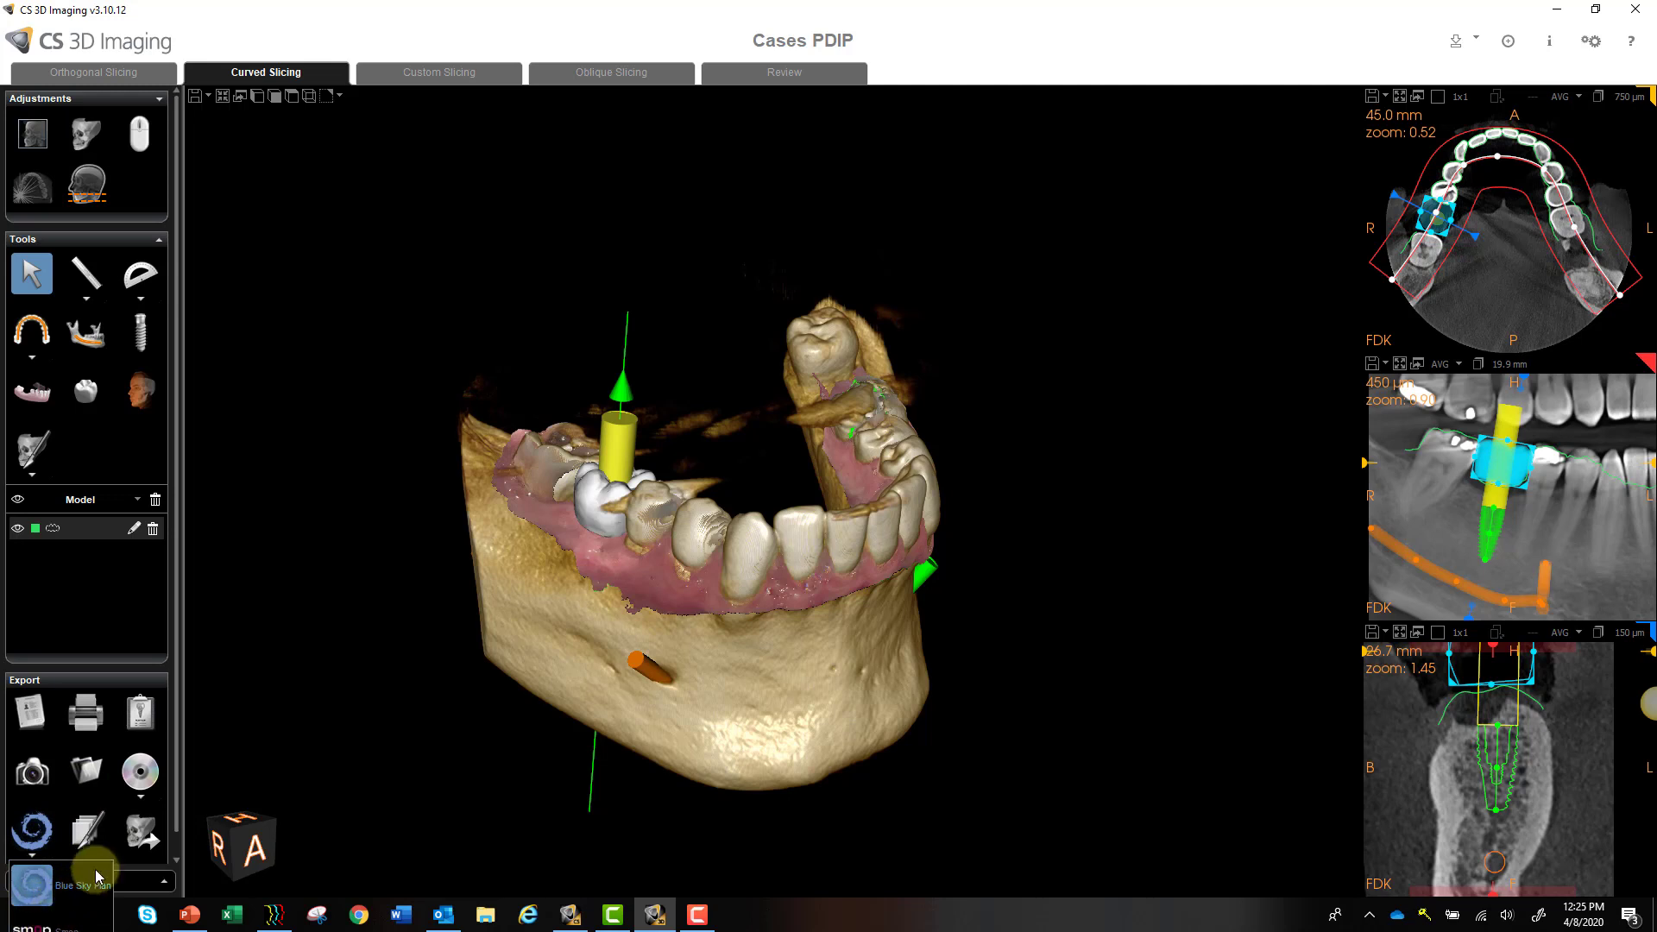
{"action": "left_click", "coordinate": [177, 773]}
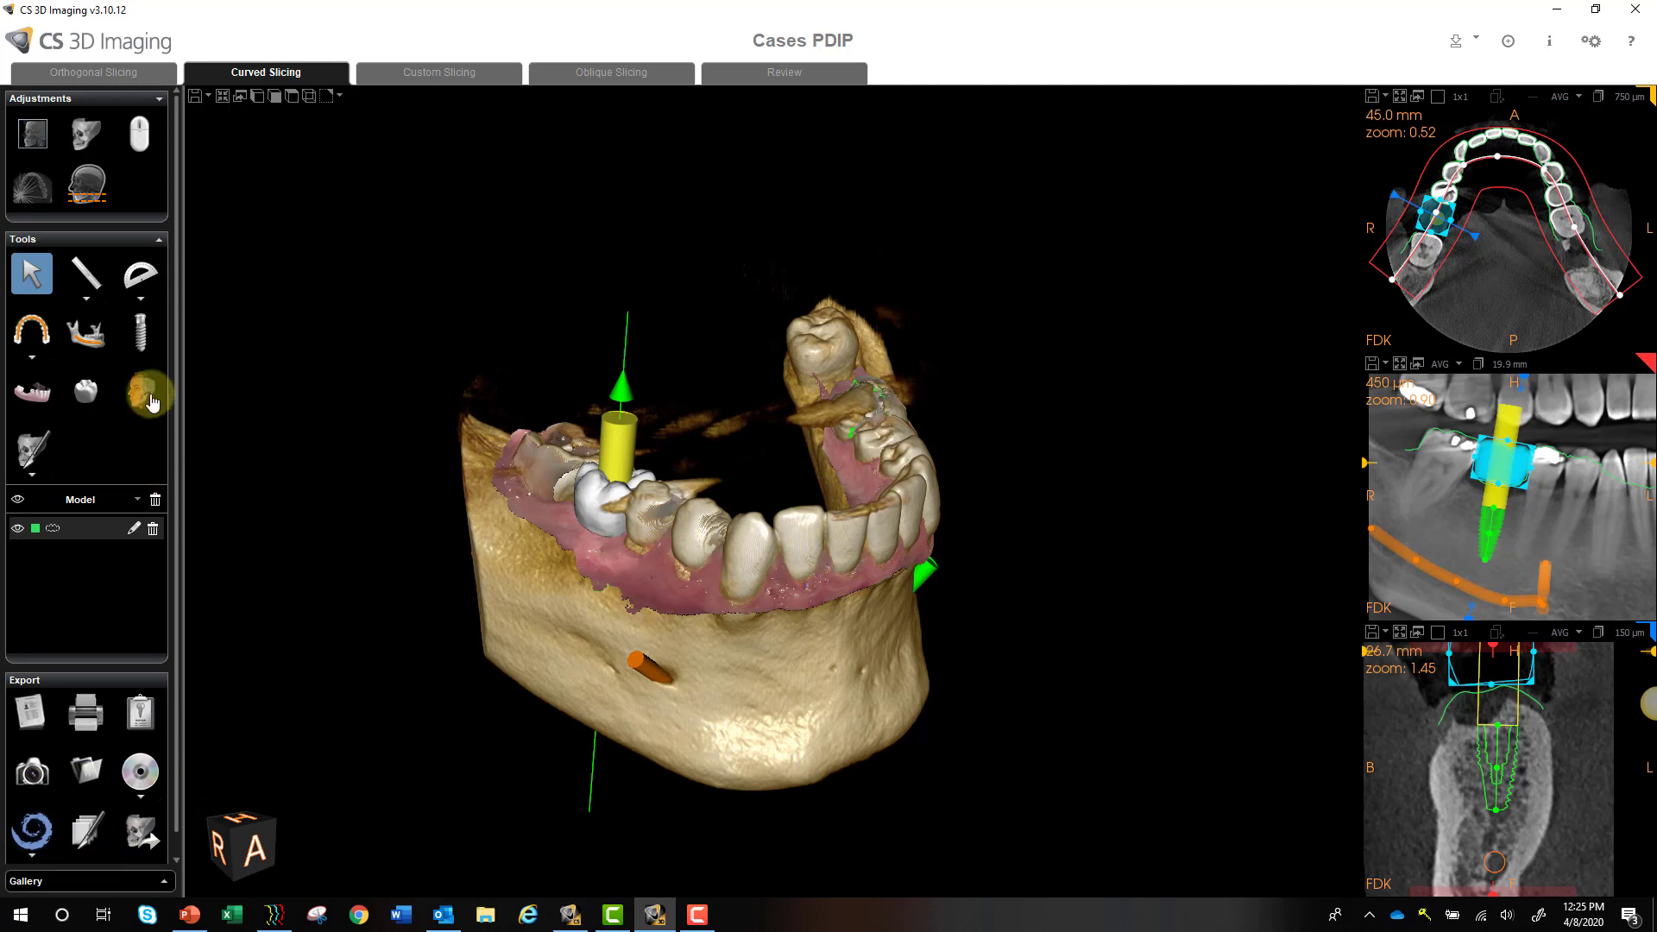
{"action": "left_click", "coordinate": [160, 245]}
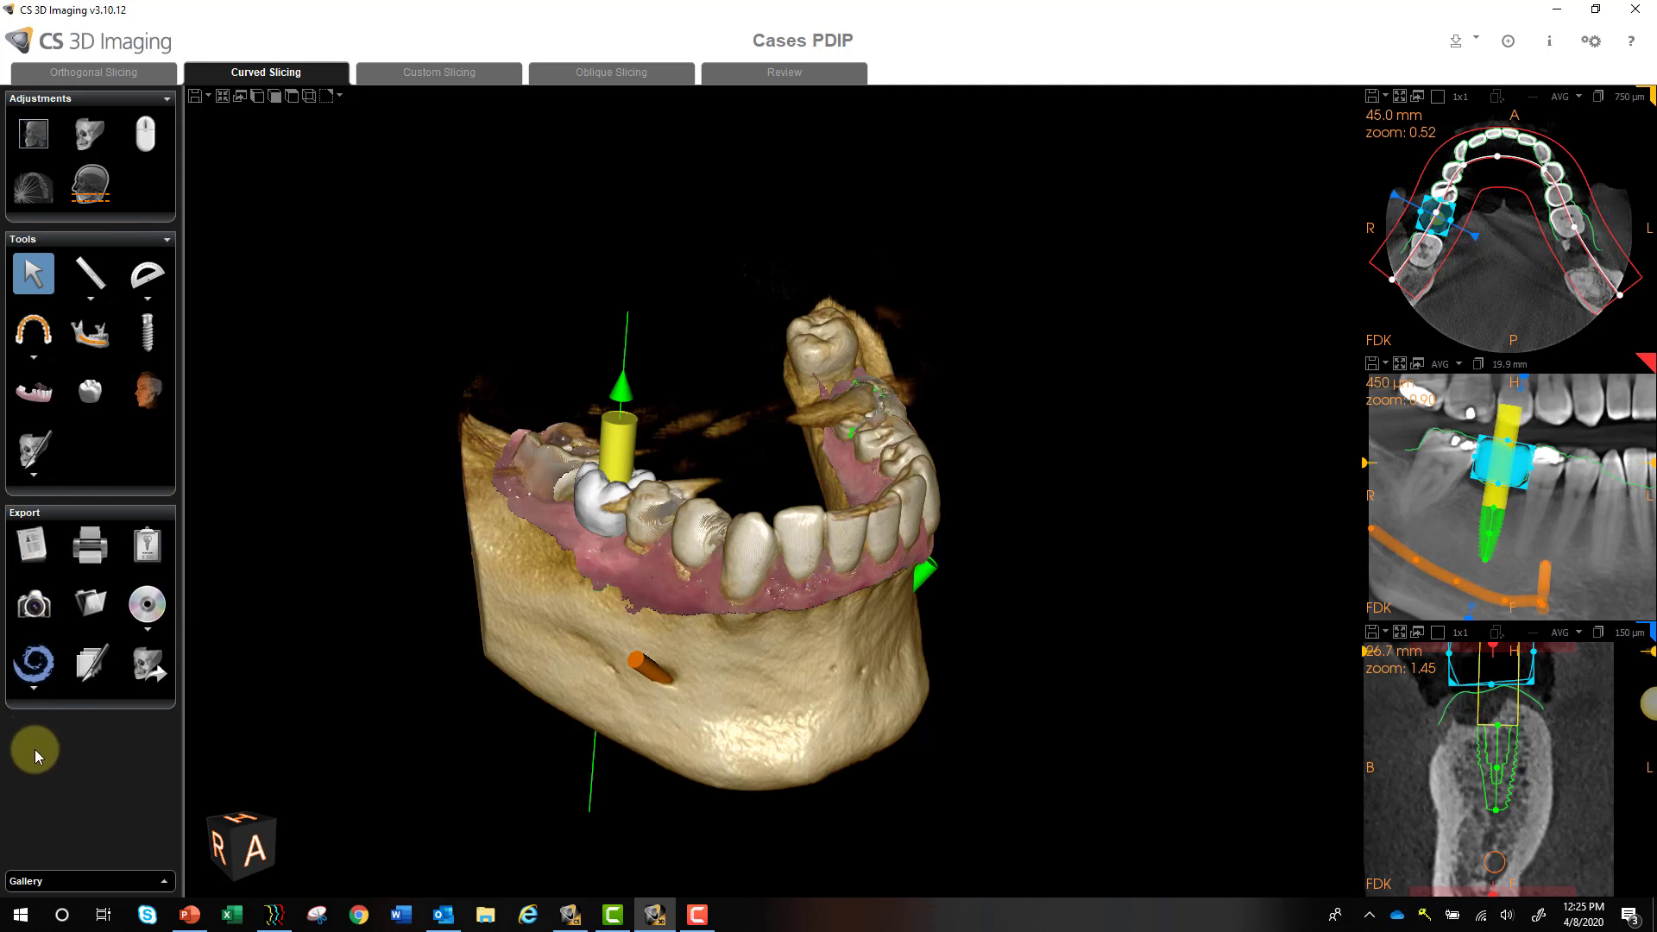
{"action": "left_click", "coordinate": [34, 690]}
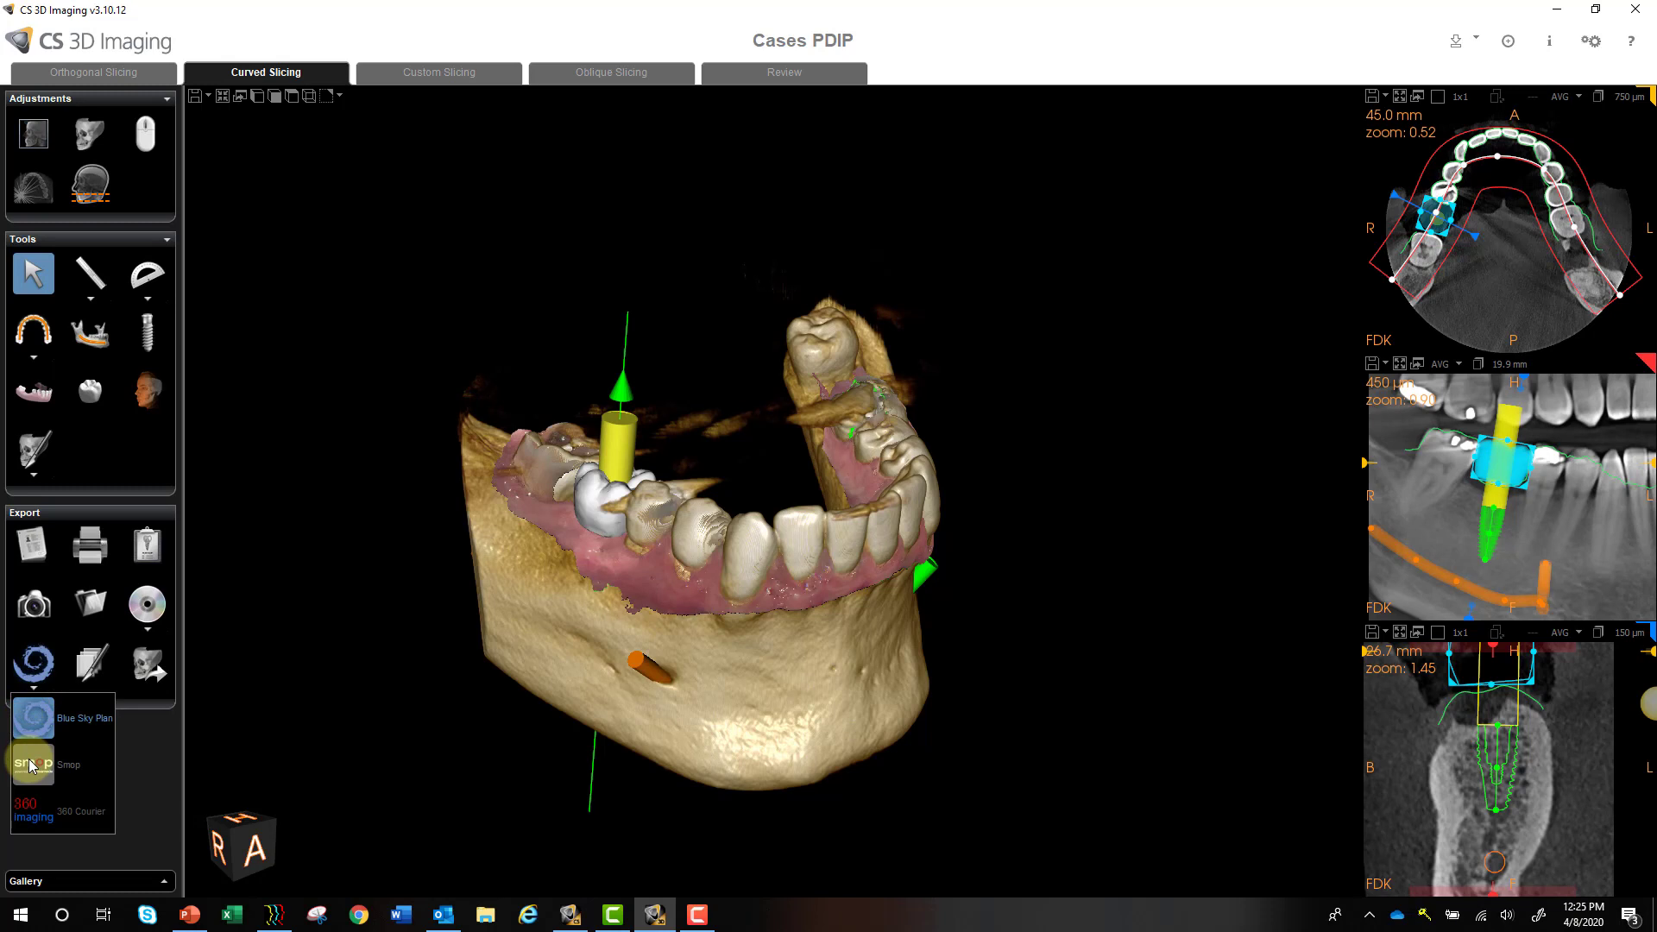
{"action": "left_click", "coordinate": [30, 803]}
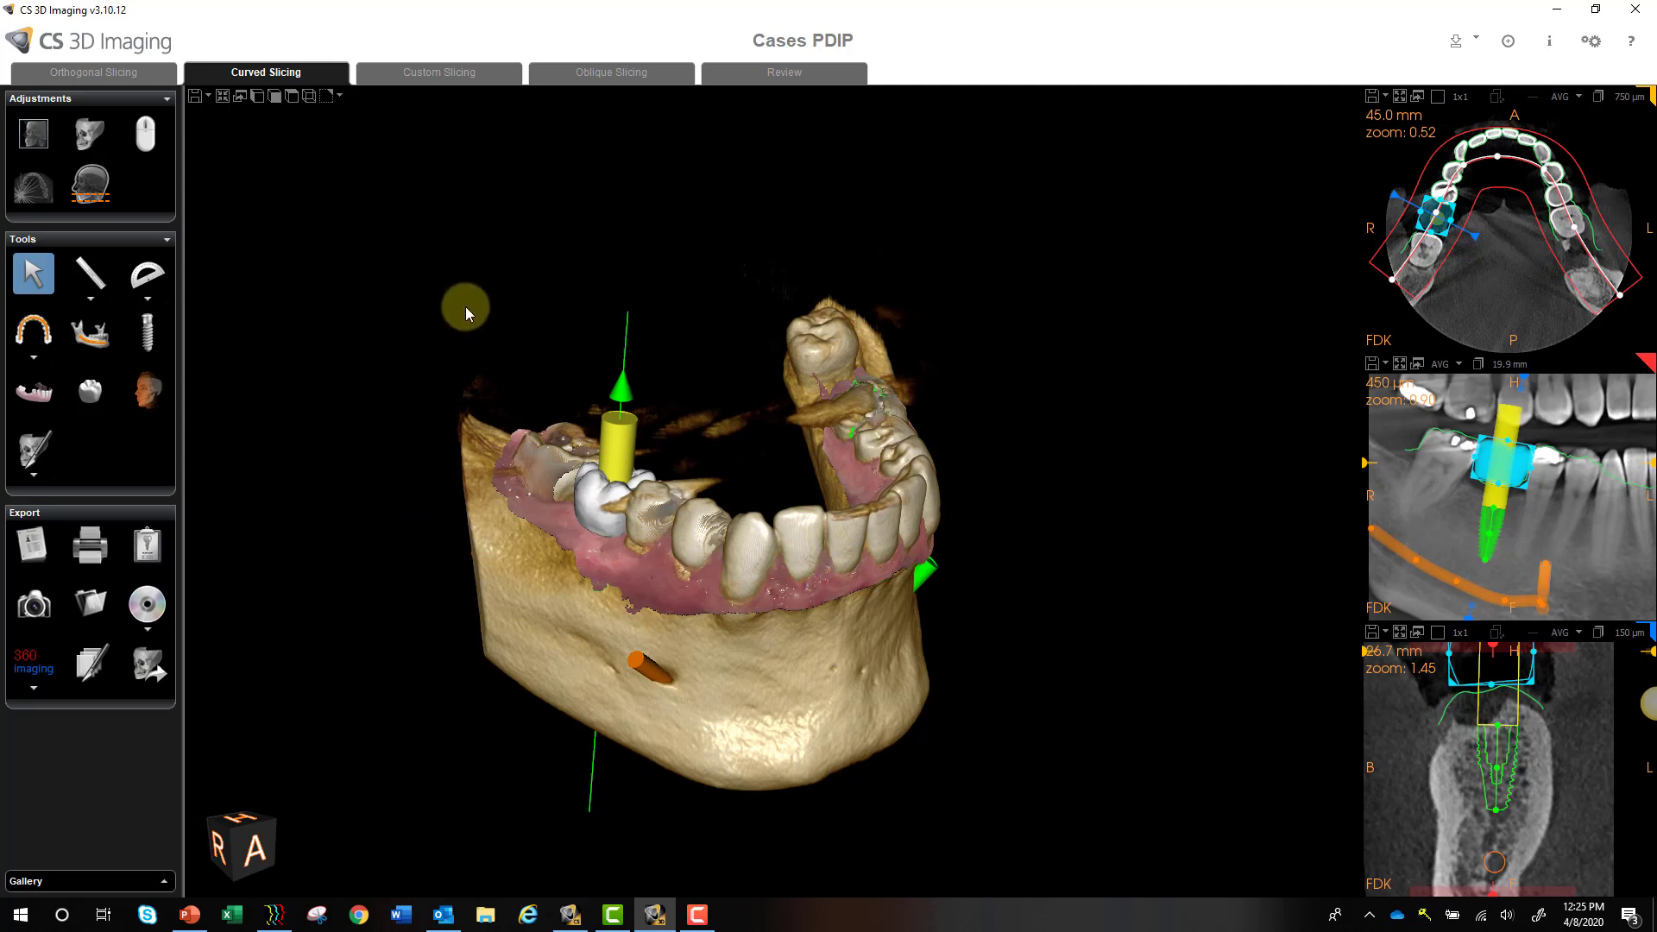
Switch to oblique slicing and enlarge the 3D rendering, rotated to show the implant side of the jaw.
{"action": "left_click", "coordinate": [602, 72]}
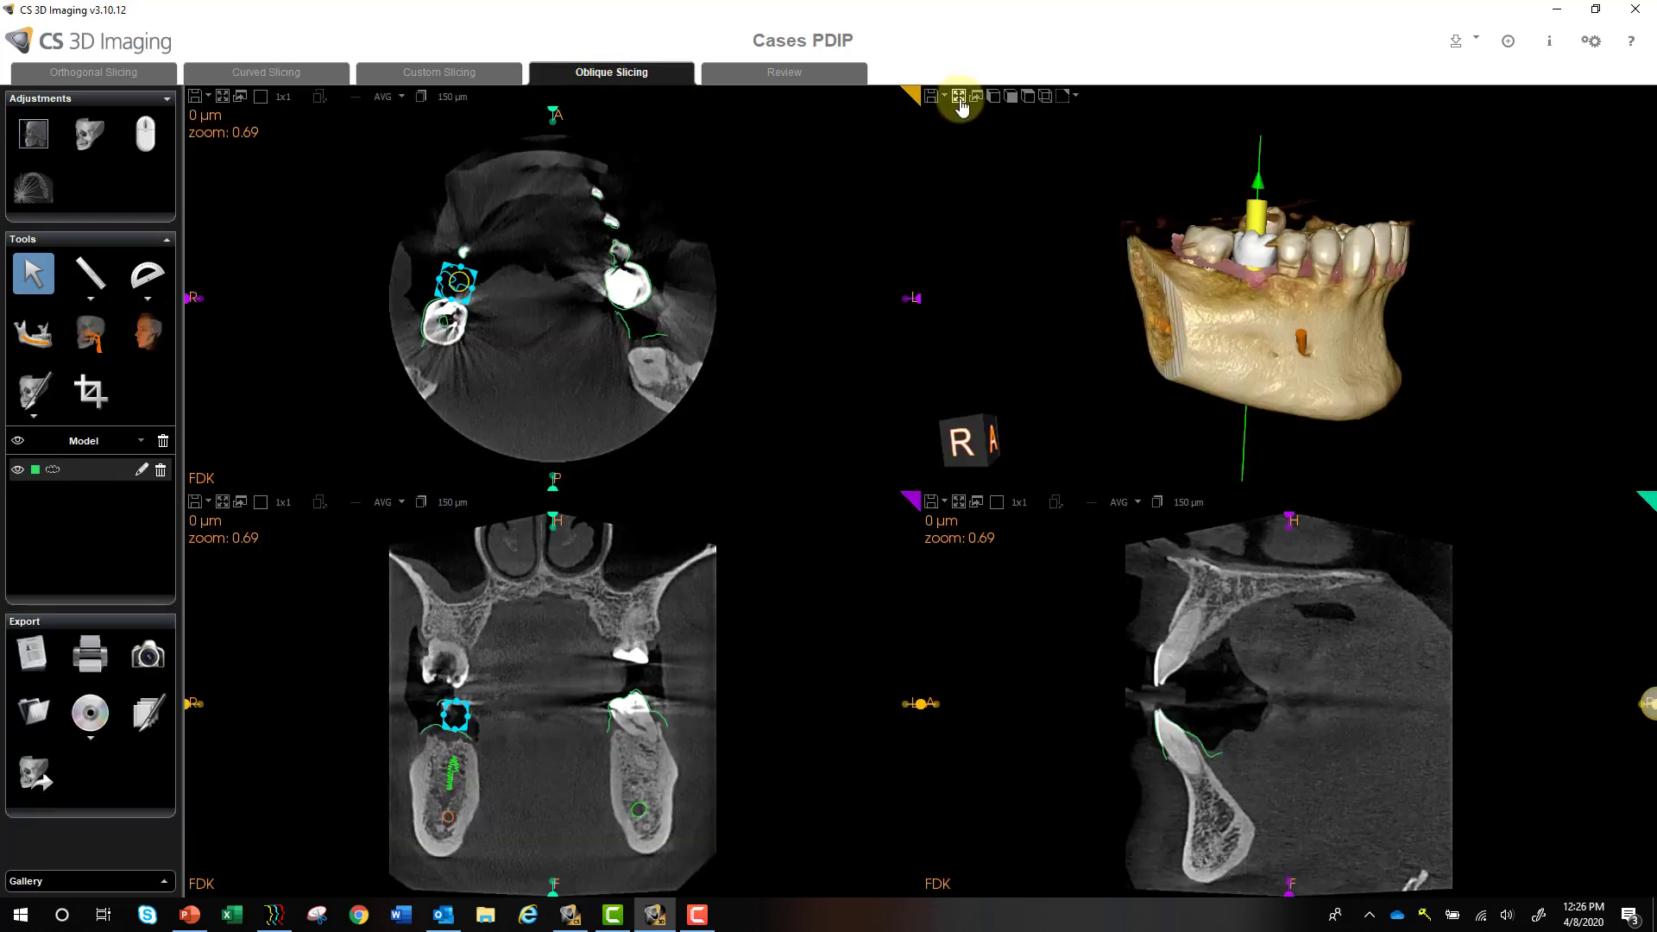
{"action": "left_click", "coordinate": [959, 97]}
{"action": "left_click_drag", "start_coordinate": [928, 530], "coordinate": [903, 576]}
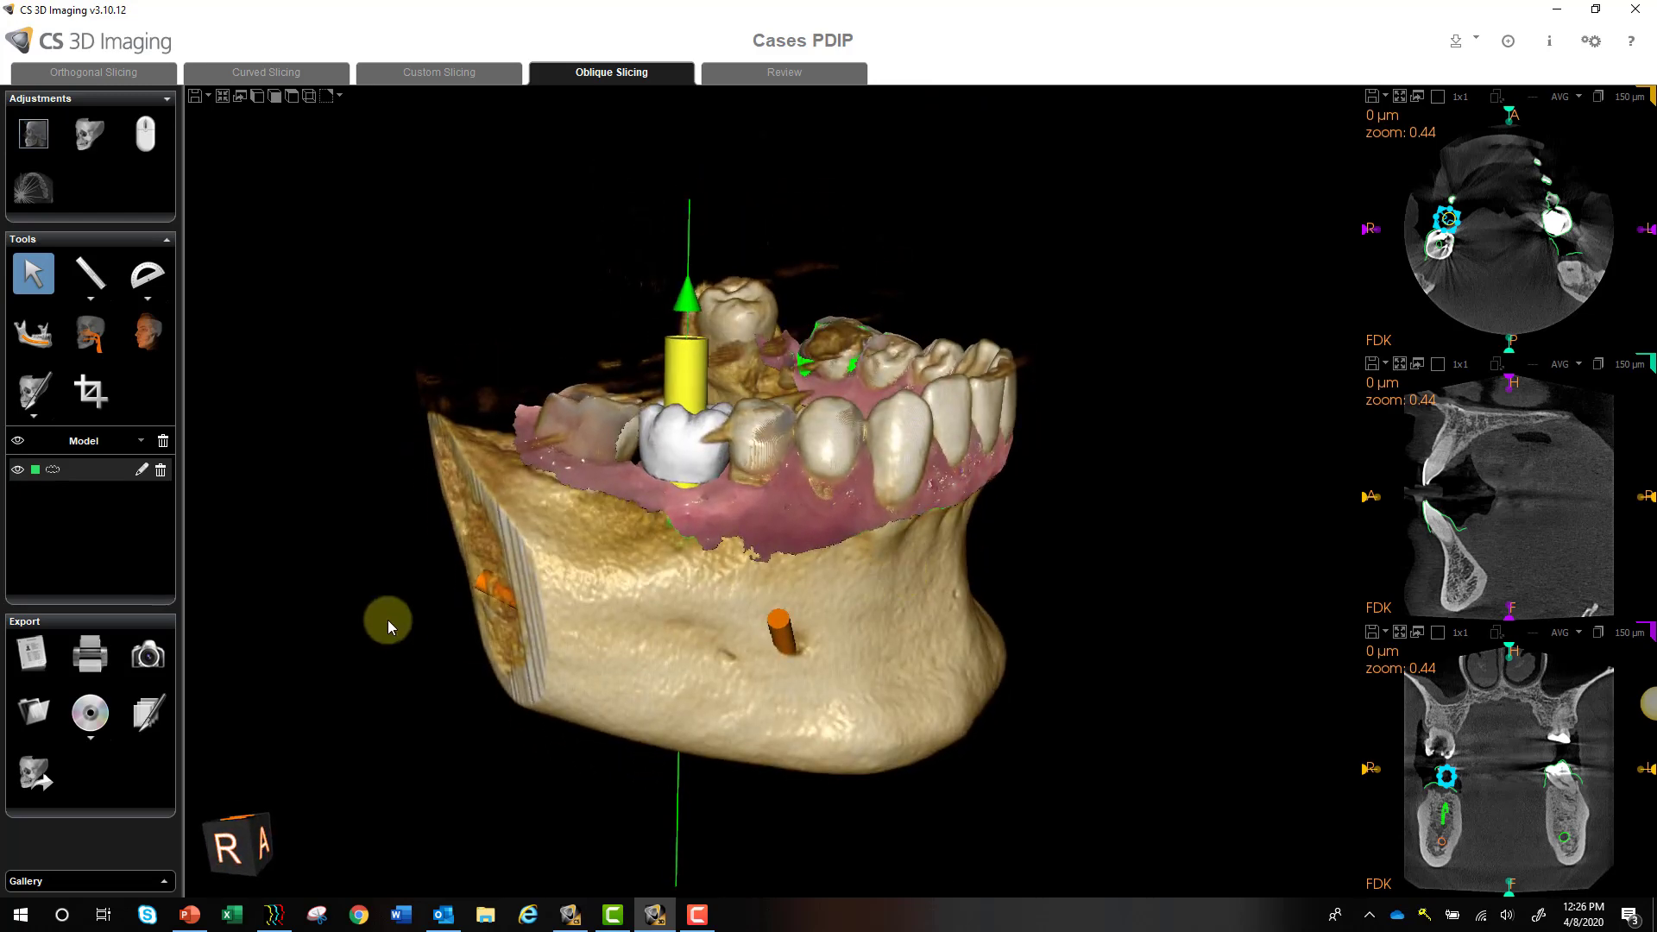
Crop the volume inward from the patient's right side to expose the implant and nerve canal in 3D.
{"action": "left_click", "coordinate": [90, 392]}
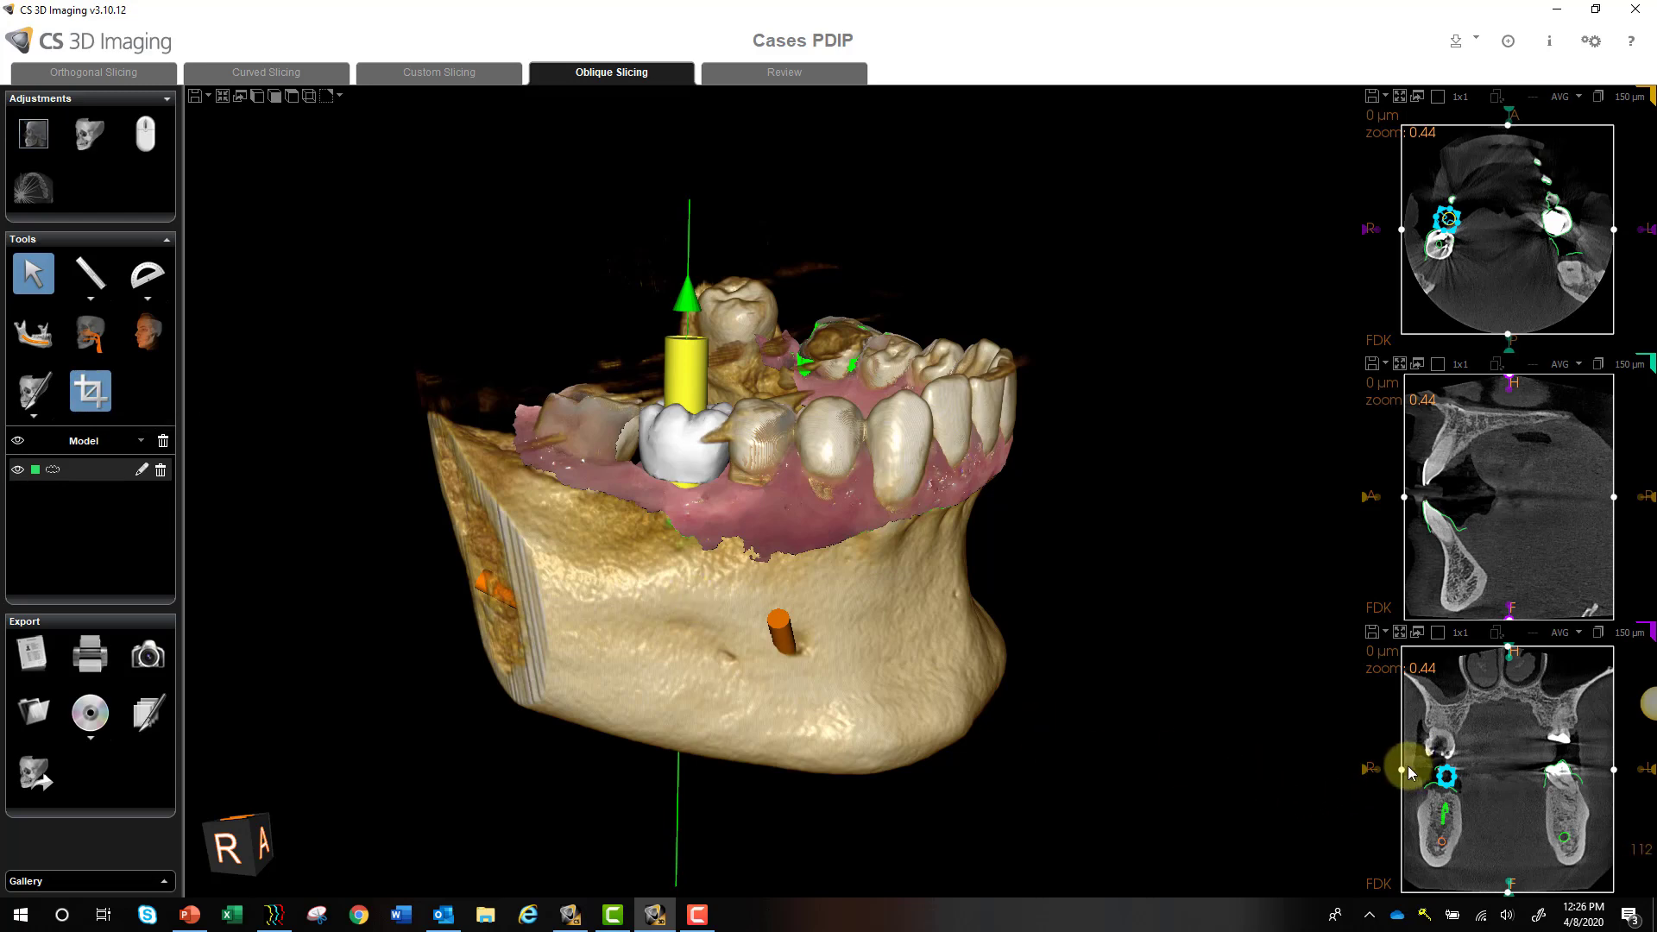
{"action": "left_click_drag", "start_coordinate": [1402, 768], "coordinate": [1438, 771]}
{"action": "left_click_drag", "start_coordinate": [1083, 779], "coordinate": [1151, 673]}
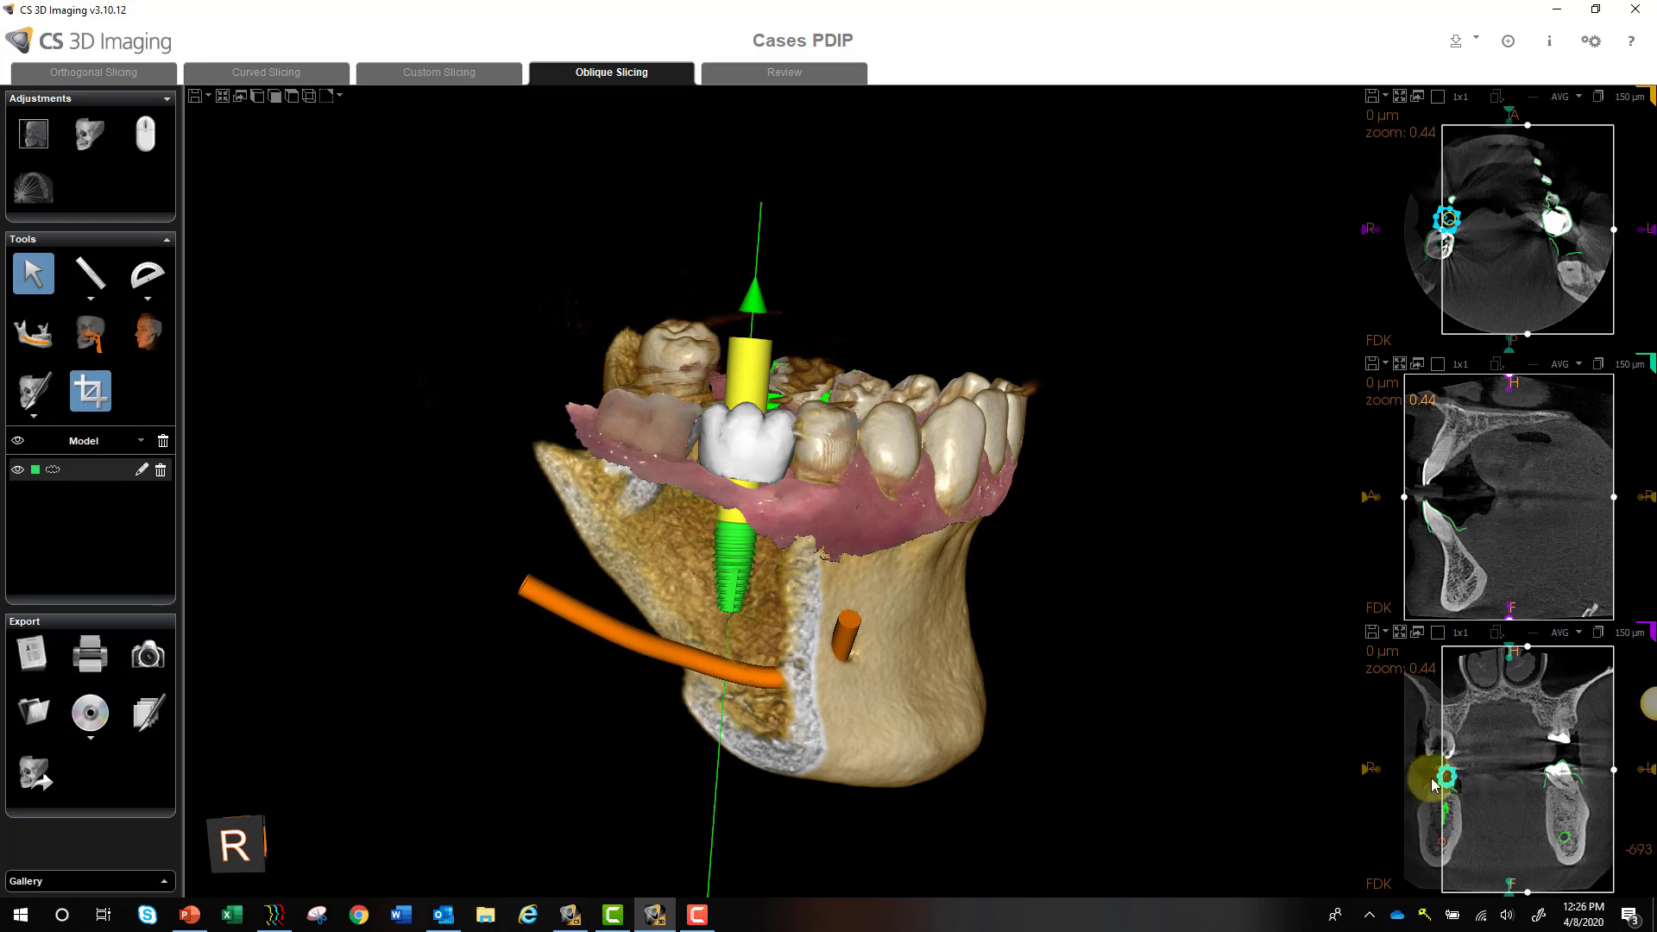